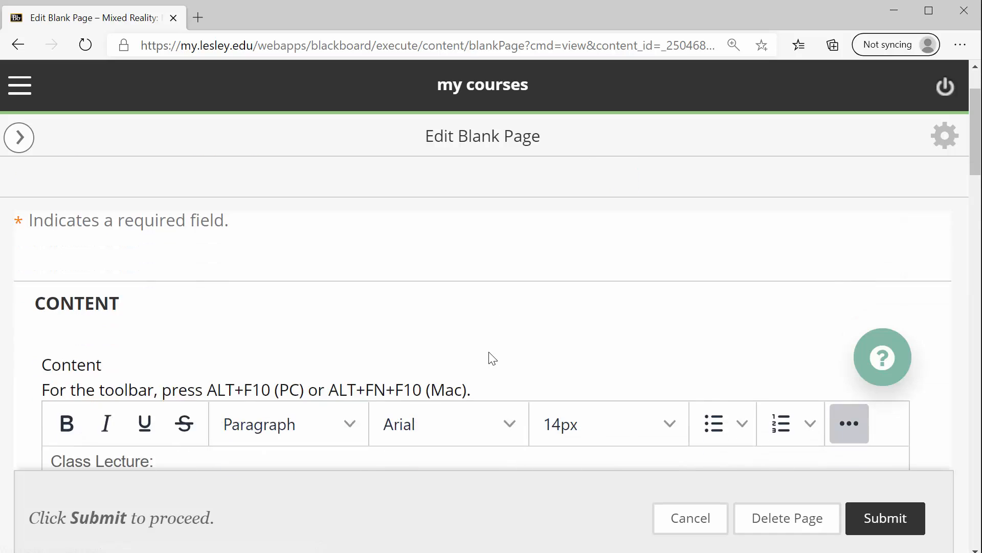
# - Show the lecture content editor full screen and collapse its additional toolbar rows
pyautogui.scroll(-1, 489, 352)
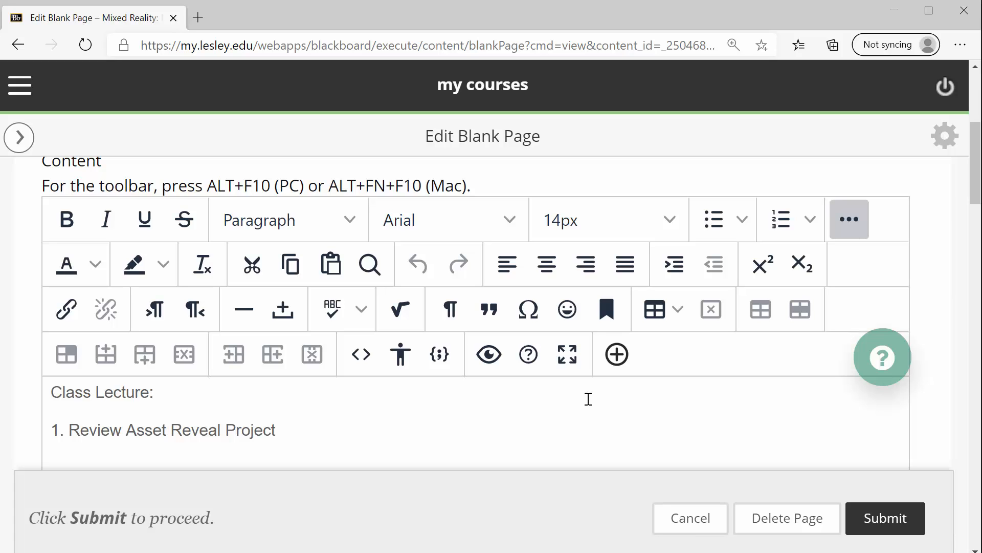
pyautogui.click(579, 368)
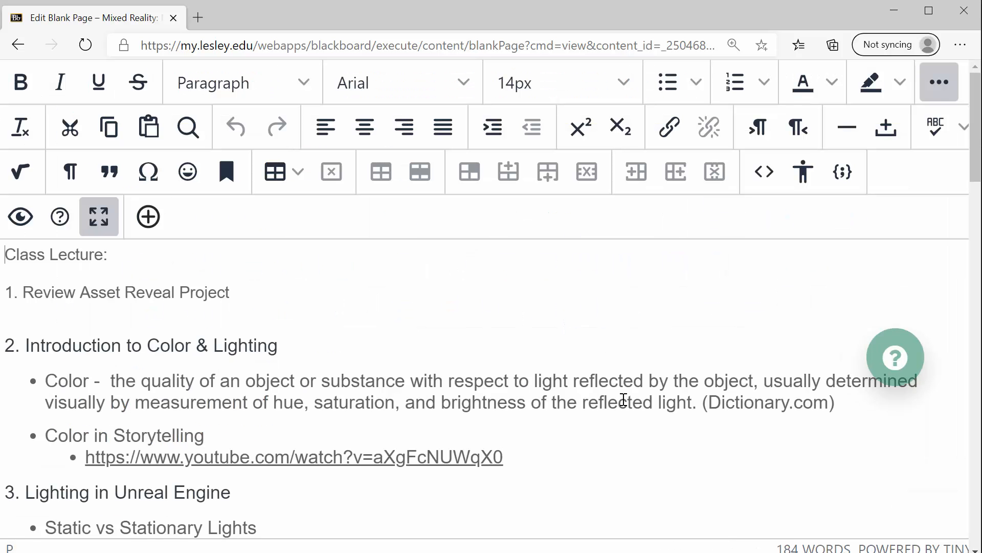
pyautogui.click(932, 85)
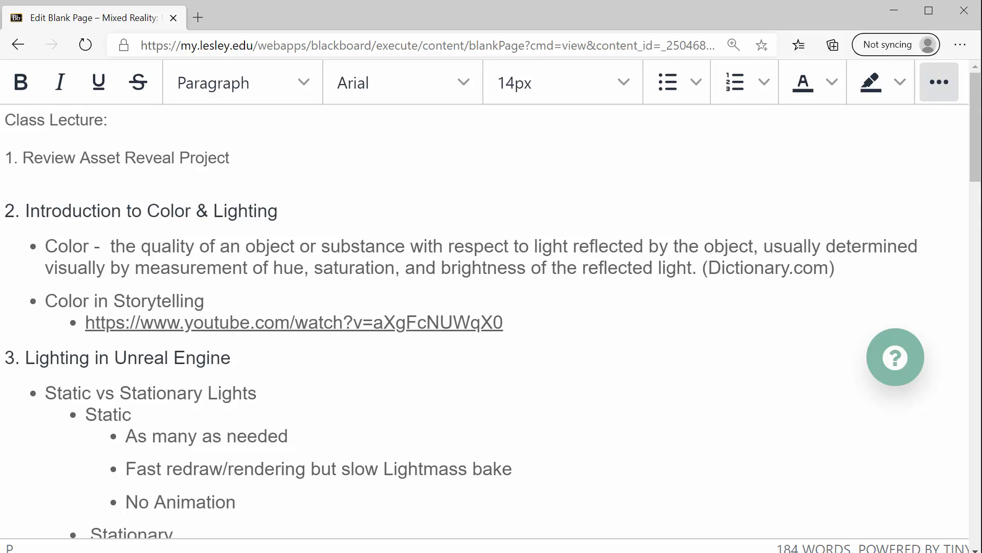
# - Switch to the Word syllabus, highlight the Juxtaposition, Shot Composition and Asset Reveal assignments under Grading, and return to the lecture page
pyautogui.hotkey('alt', 'Tab')
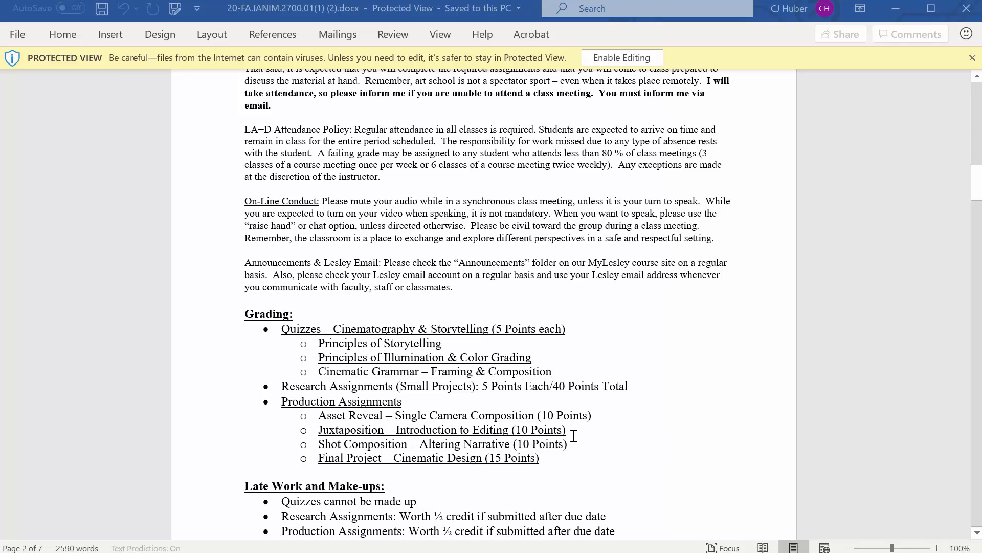
pyautogui.moveTo(571, 430); pyautogui.dragTo(342, 428)
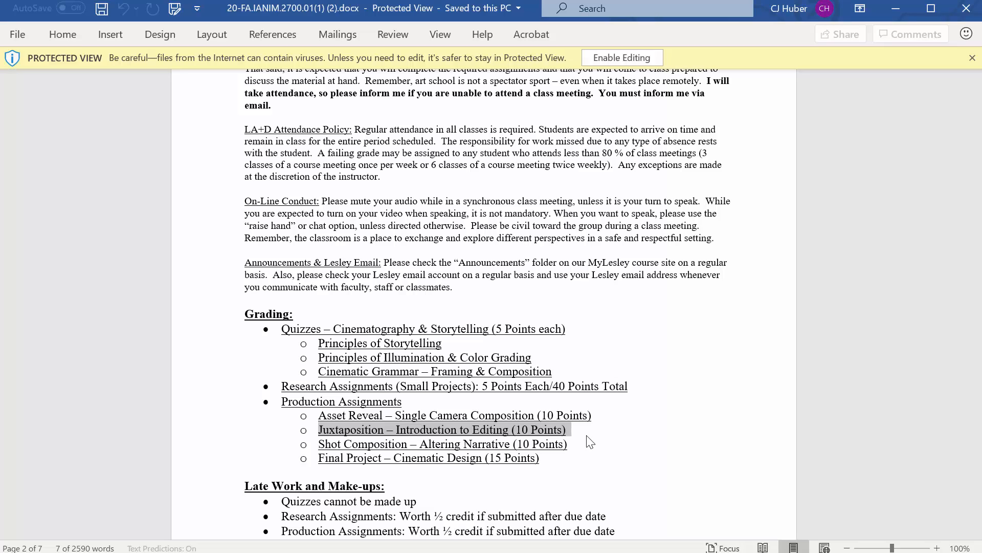
pyautogui.click(570, 446)
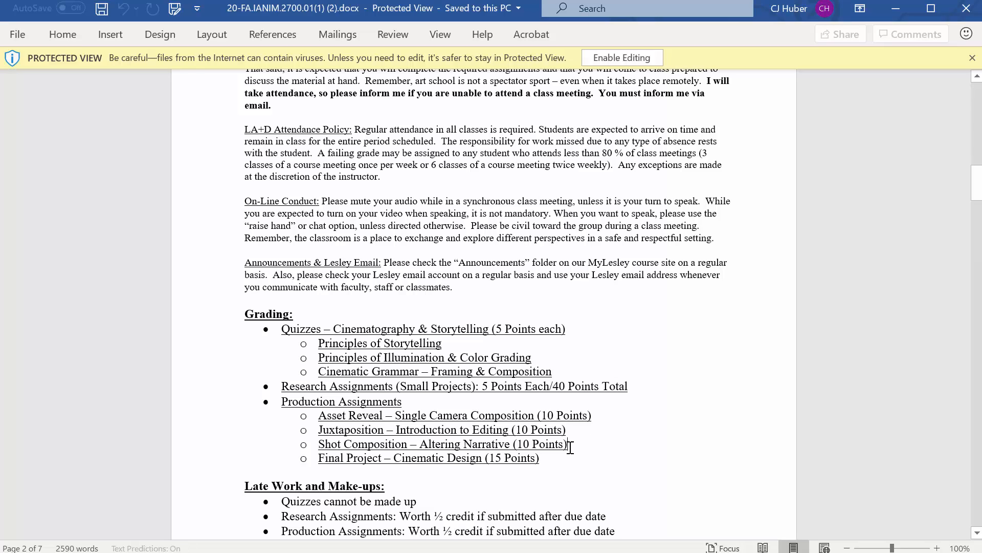
pyautogui.moveTo(555, 445); pyautogui.dragTo(320, 443)
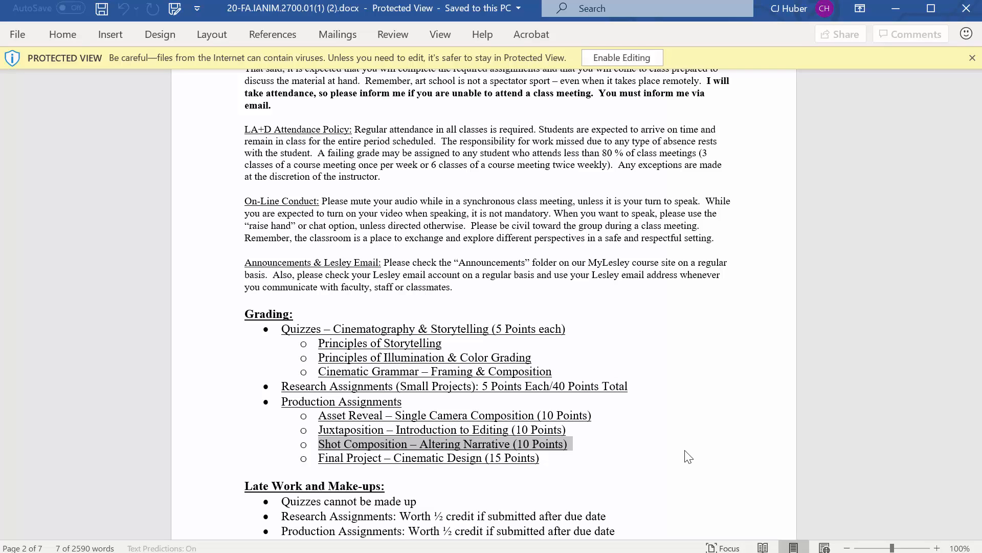
pyautogui.moveTo(580, 417); pyautogui.dragTo(318, 416)
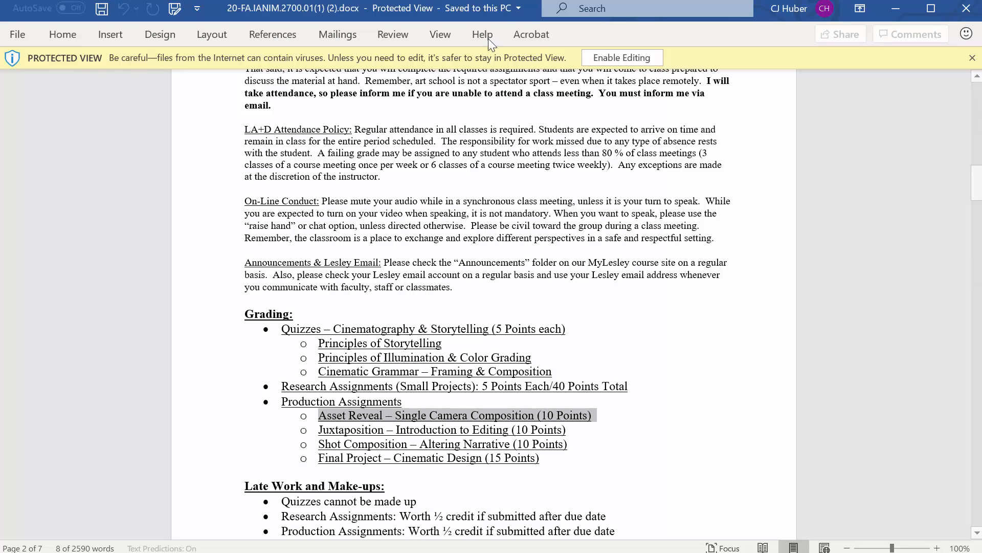
pyautogui.moveTo(463, 8); pyautogui.dragTo(0, 178)
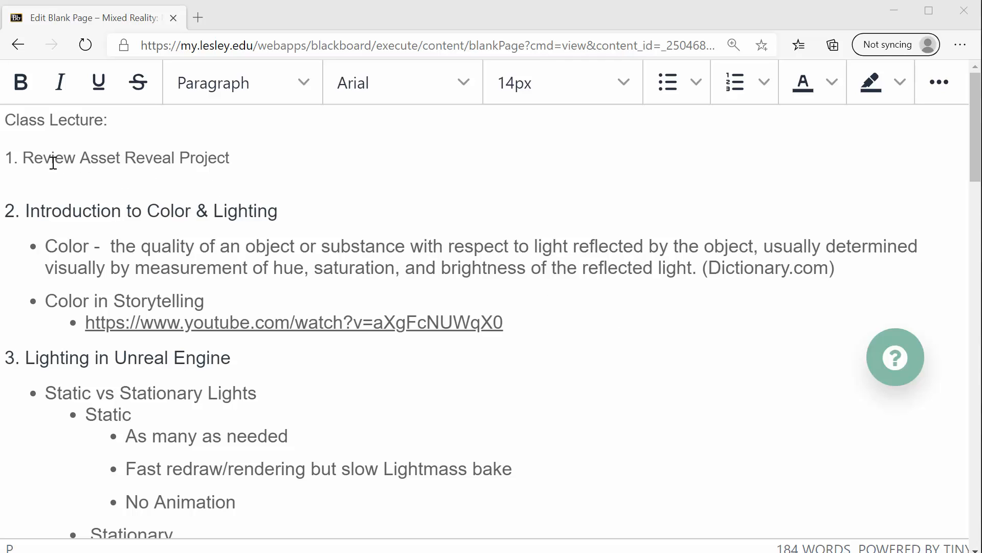
# - Highlight the Review Asset Reveal Project item and the Color in Storytelling link, and briefly show its YouTube video window
pyautogui.moveTo(23, 158); pyautogui.dragTo(233, 160)
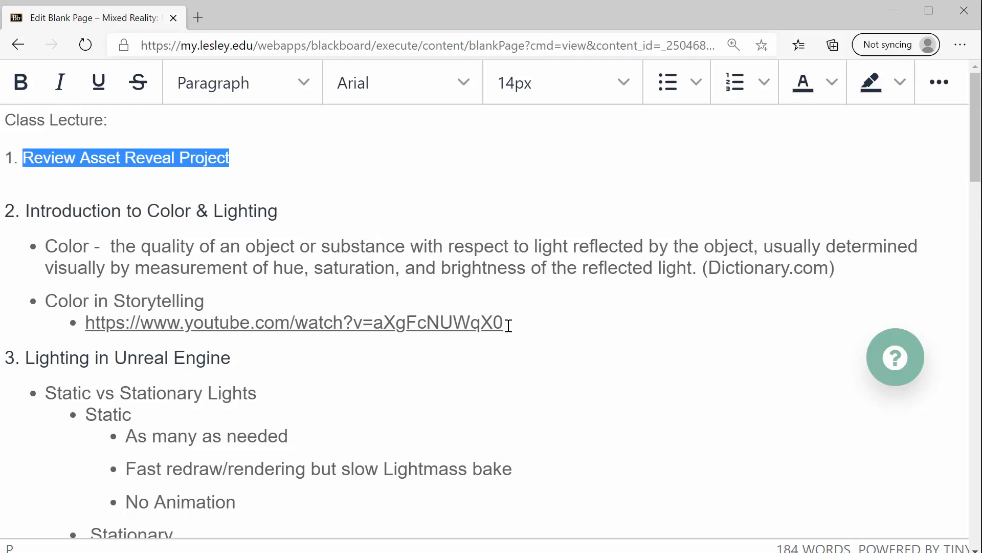
pyautogui.moveTo(510, 323); pyautogui.dragTo(277, 308)
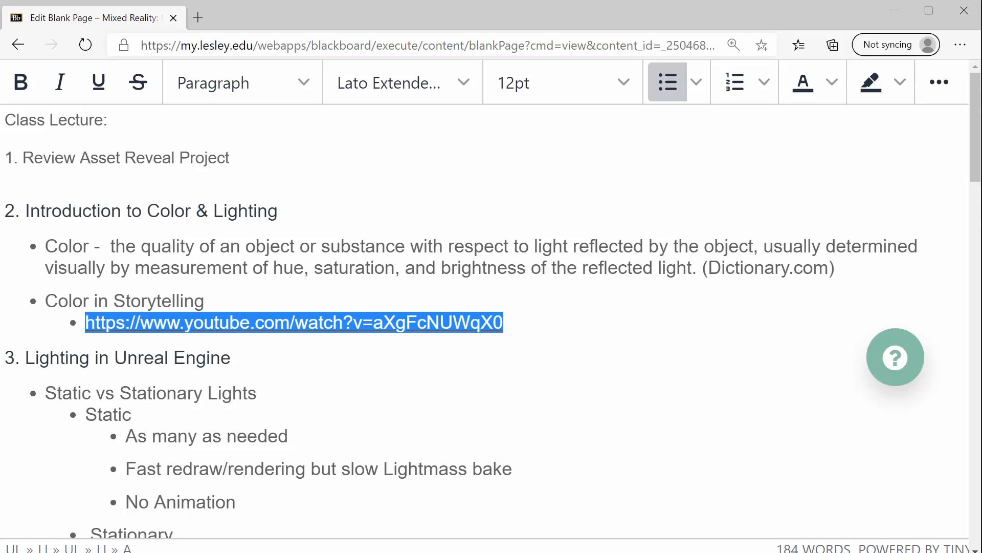
pyautogui.moveTo(981, 66); pyautogui.dragTo(484, 53)
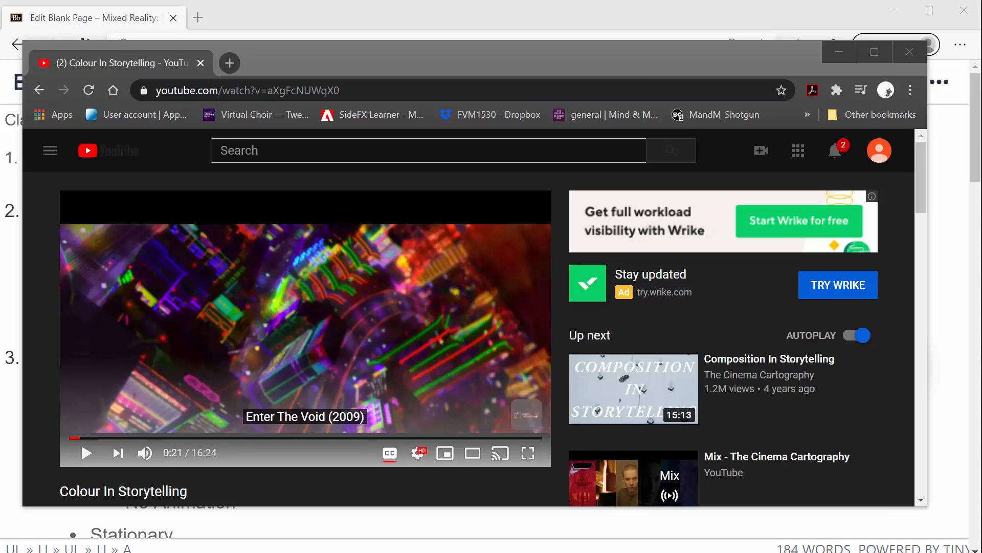
pyautogui.moveTo(469, 54); pyautogui.dragTo(981, 70)
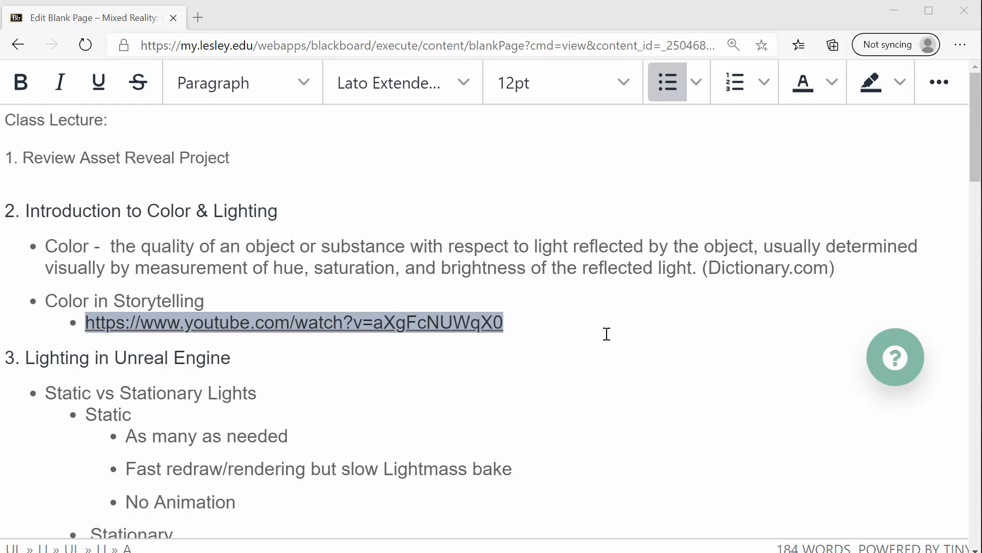
# - Look through the Unreal Engine lighting and indirect illumination sections of the lecture outline, and highlight the definition of color
pyautogui.scroll(-4, 606, 333)
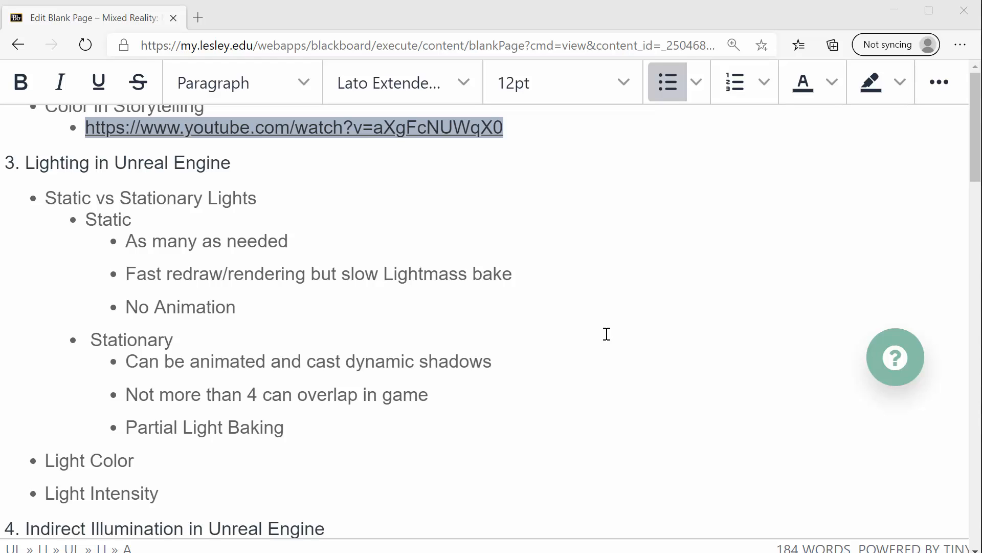
pyautogui.scroll(-8, 607, 334)
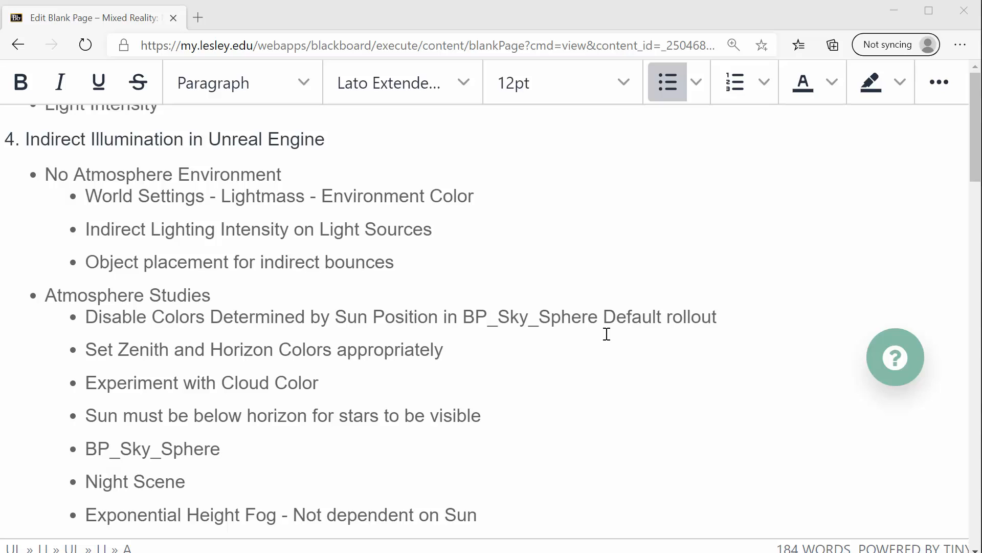
pyautogui.scroll(-1, 607, 334)
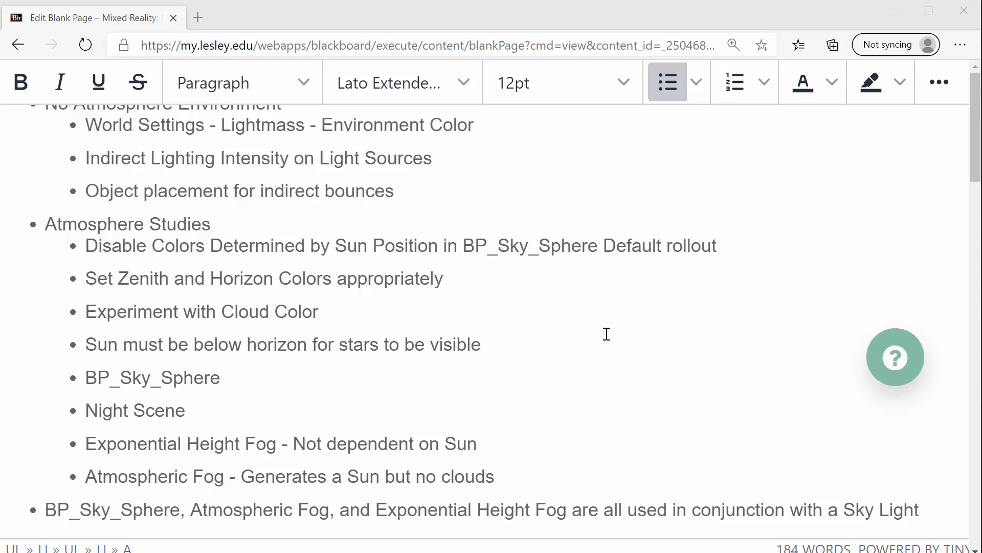
pyautogui.scroll(10, 606, 334)
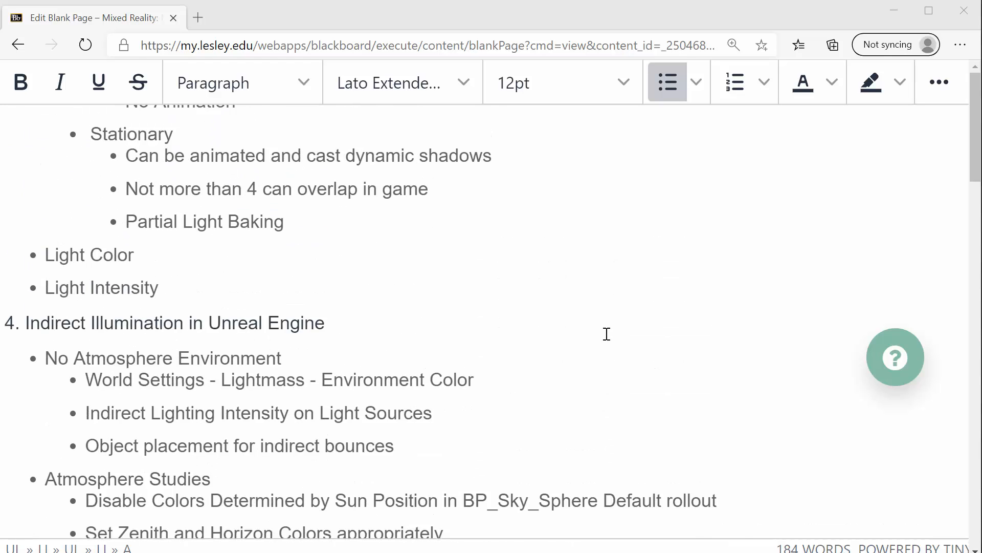
pyautogui.scroll(1, 606, 334)
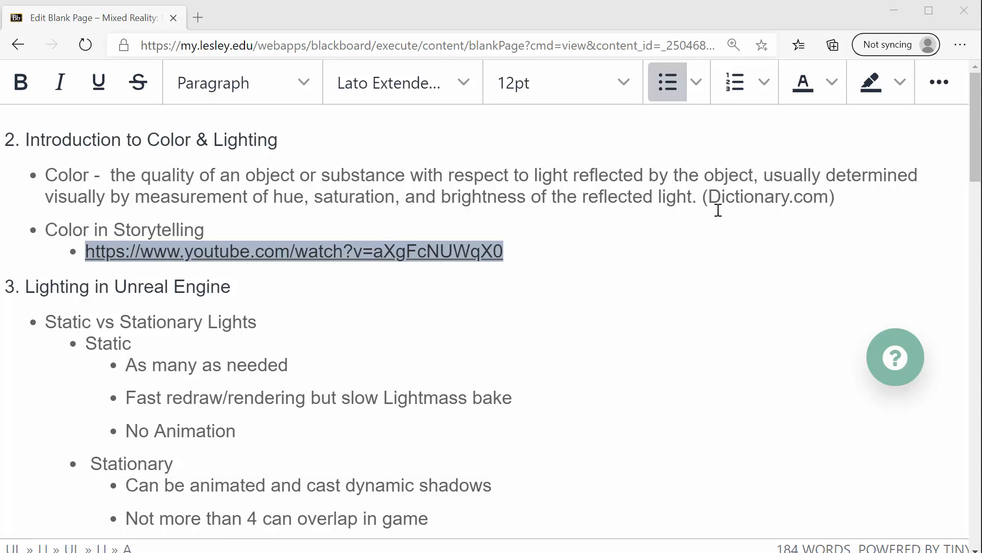
pyautogui.moveTo(697, 198); pyautogui.dragTo(44, 176)
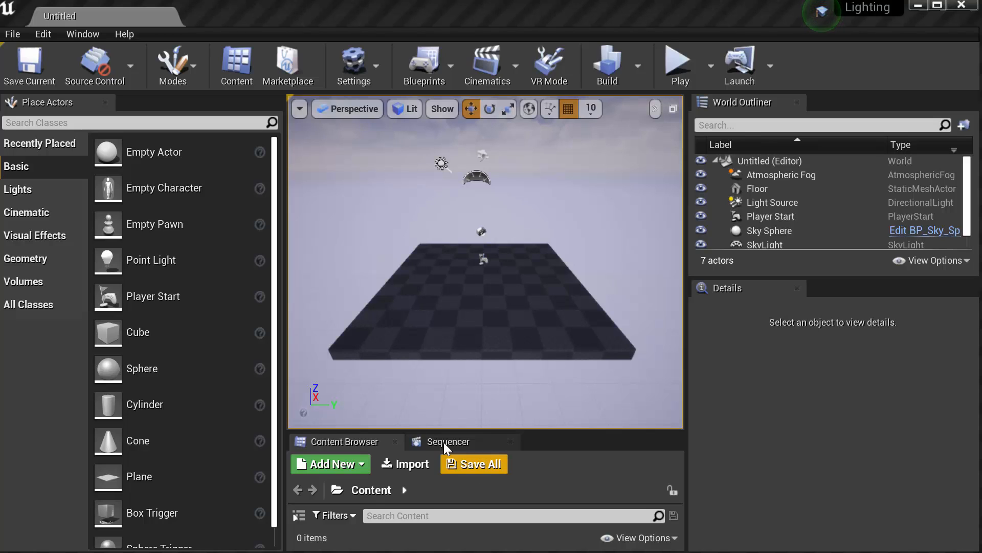
# - In the Unreal Editor, list the placeable light types and select the level's directional light
pyautogui.click(20, 190)
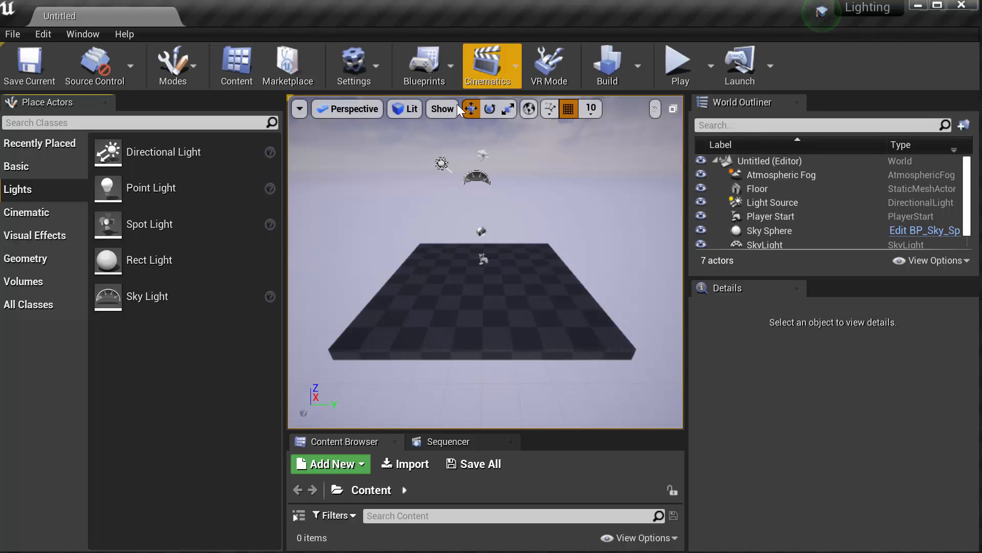
pyautogui.click(443, 163)
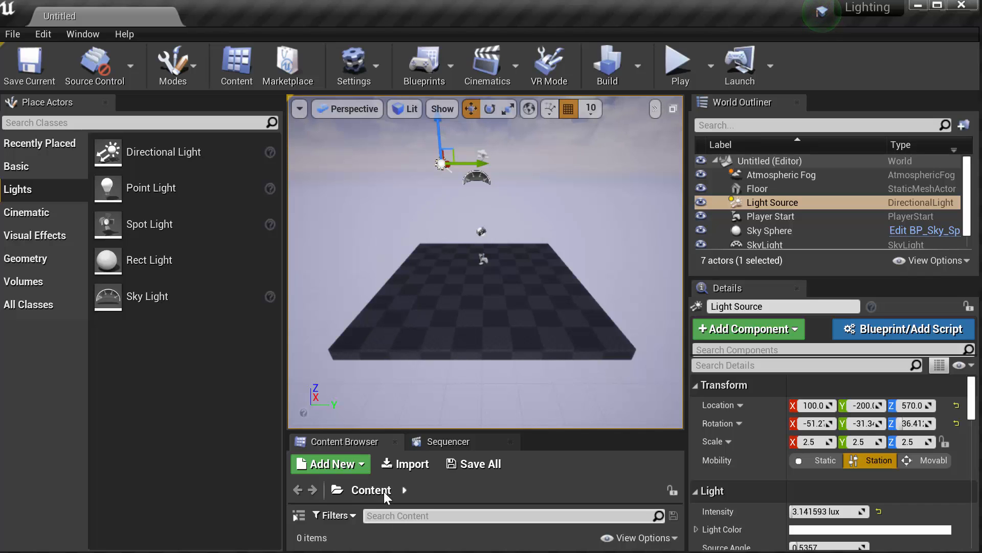
# - Place a basic cube on the checkered floor at about X -150, Y 50, Z 130
pyautogui.click(36, 173)
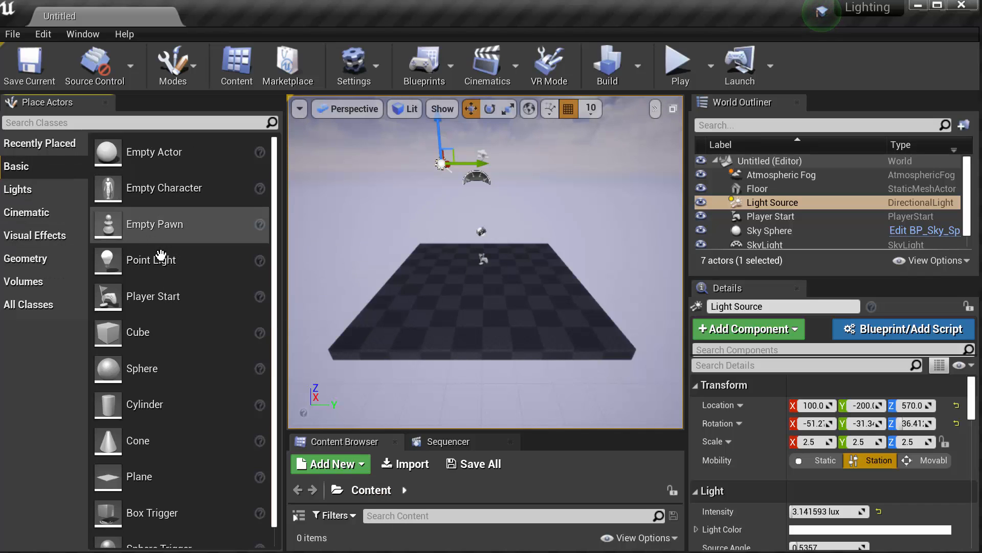
pyautogui.moveTo(134, 333); pyautogui.dragTo(495, 239)
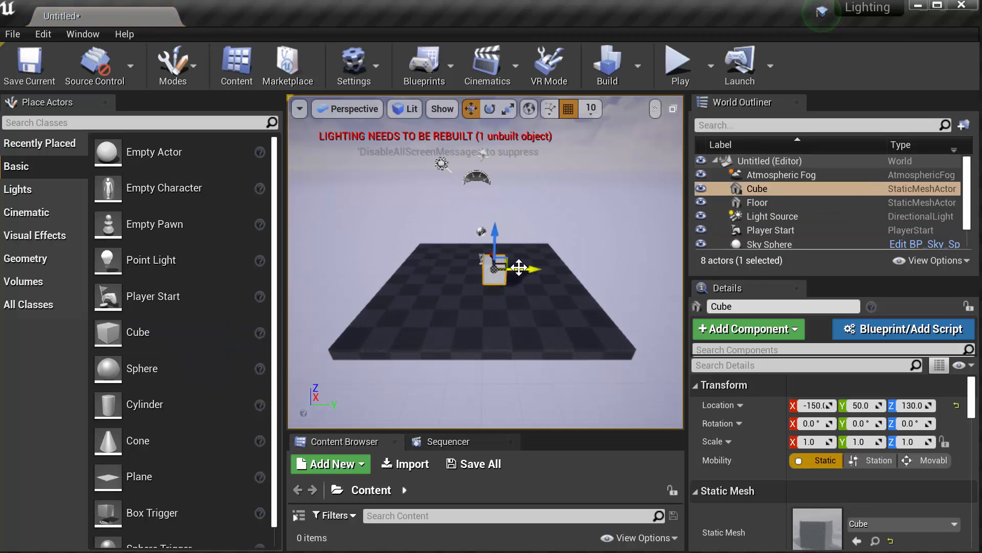
pyautogui.scroll(7, 518, 268)
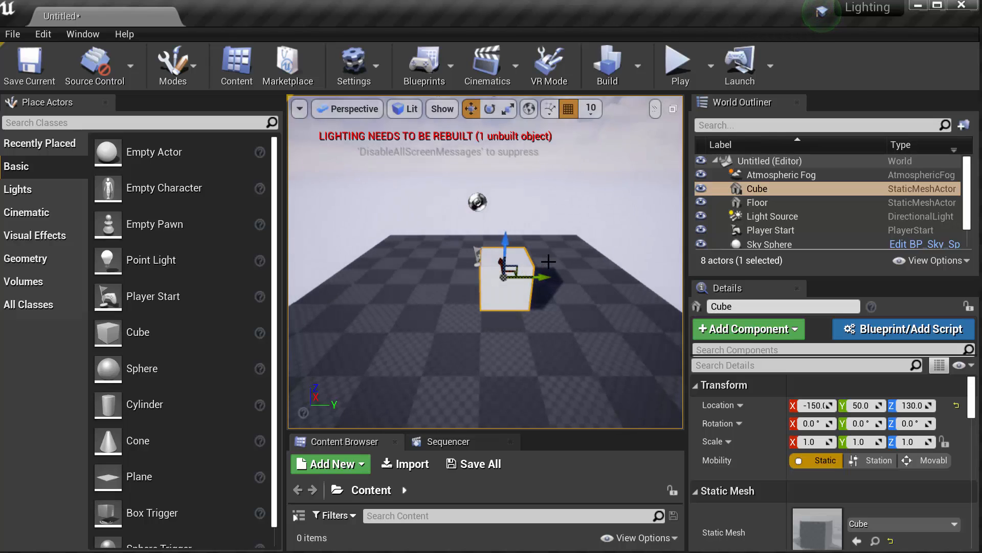
pyautogui.moveTo(565, 244)
pyautogui.keyDown('alt'); pyautogui.mouseDown()
pyautogui.moveTo(565, 223)
pyautogui.moveTo(570, 249)
pyautogui.mouseUp(); pyautogui.keyUp('alt')
pyautogui.moveTo(570, 249); pyautogui.dragTo(556, 260, button='middle')
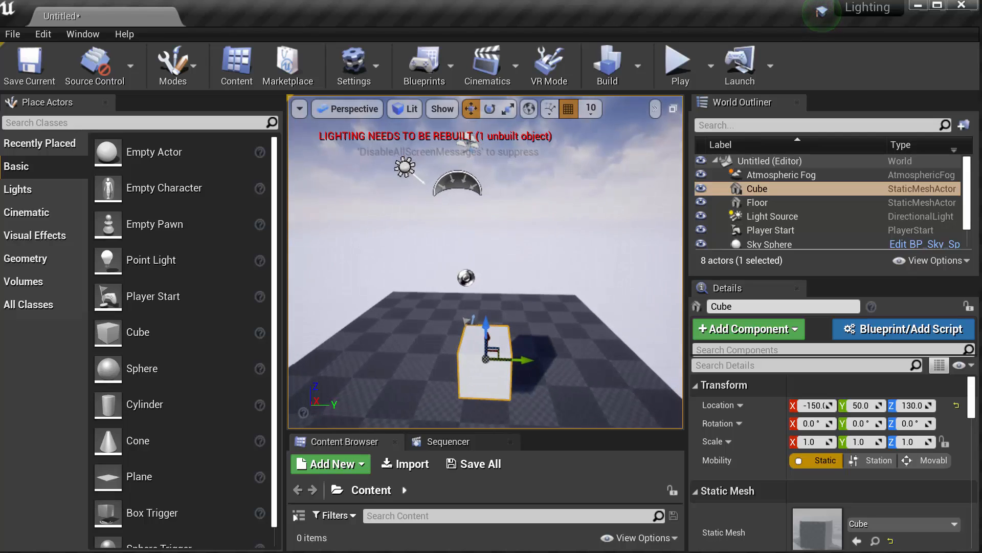
# - Rotate the directional light to about X -60°, Y -25°, Z 41° and raise it to Z 580
pyautogui.click(404, 168)
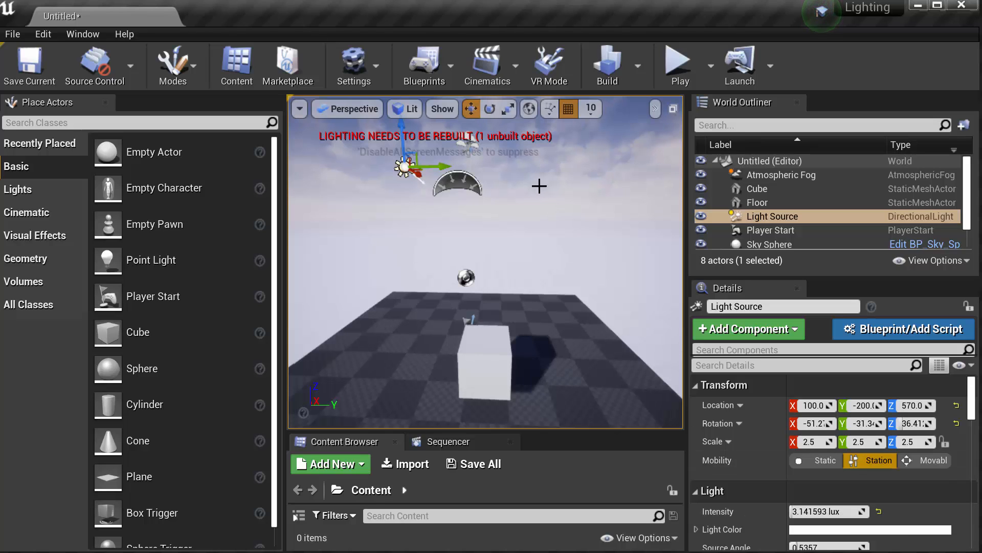
pyautogui.click(490, 109)
pyautogui.moveTo(444, 214)
pyautogui.mouseDown()
pyautogui.moveTo(429, 223)
pyautogui.moveTo(436, 218)
pyautogui.mouseUp()
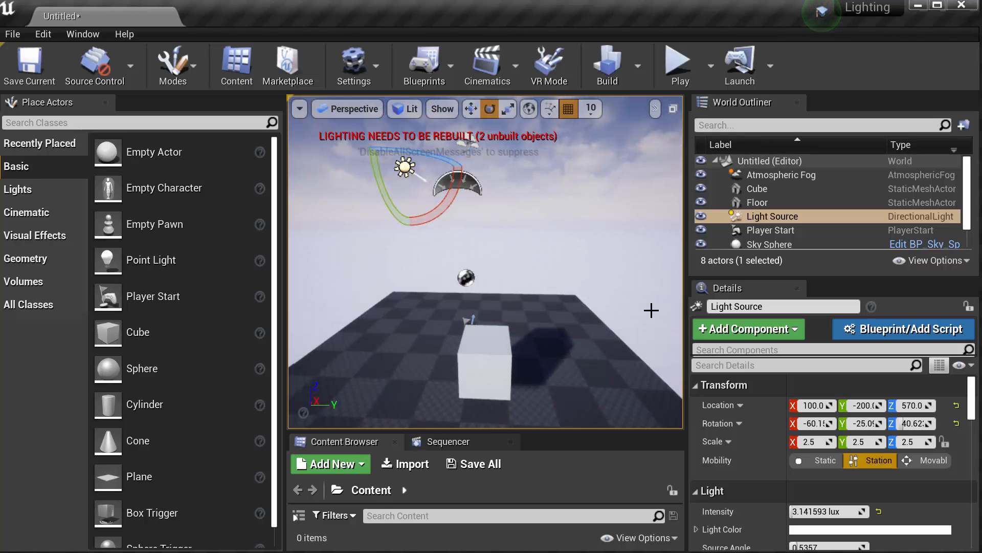
pyautogui.click(471, 108)
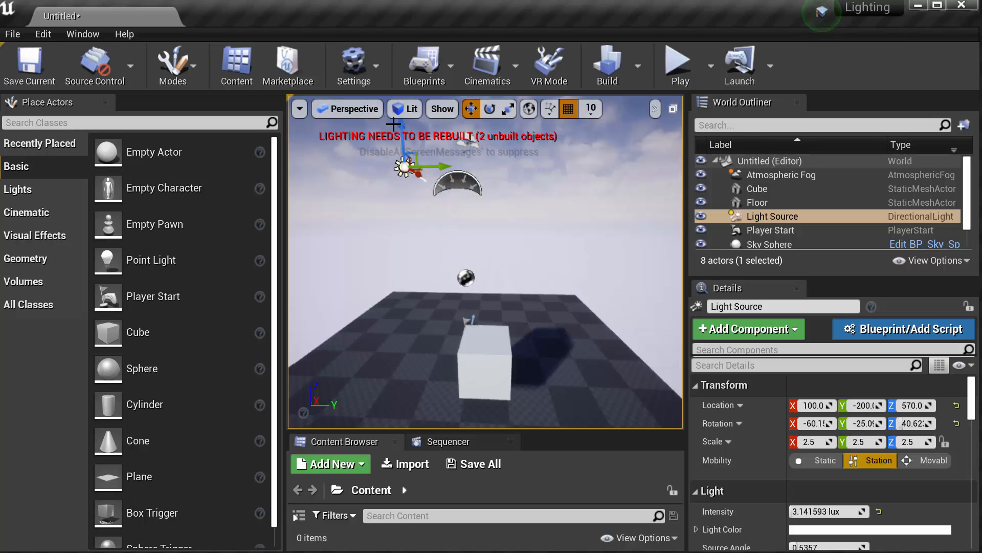
pyautogui.moveTo(394, 123)
pyautogui.mouseDown()
pyautogui.moveTo(404, 220)
pyautogui.moveTo(404, 120)
pyautogui.mouseUp()
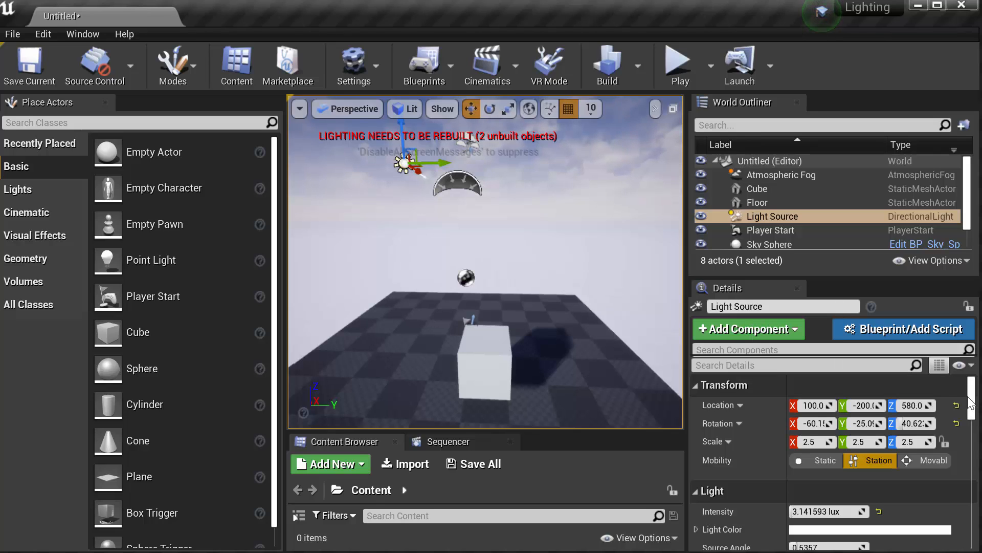
# - Set the directional light's intensity to about 10.36 lux
pyautogui.moveTo(974, 402); pyautogui.dragTo(974, 405)
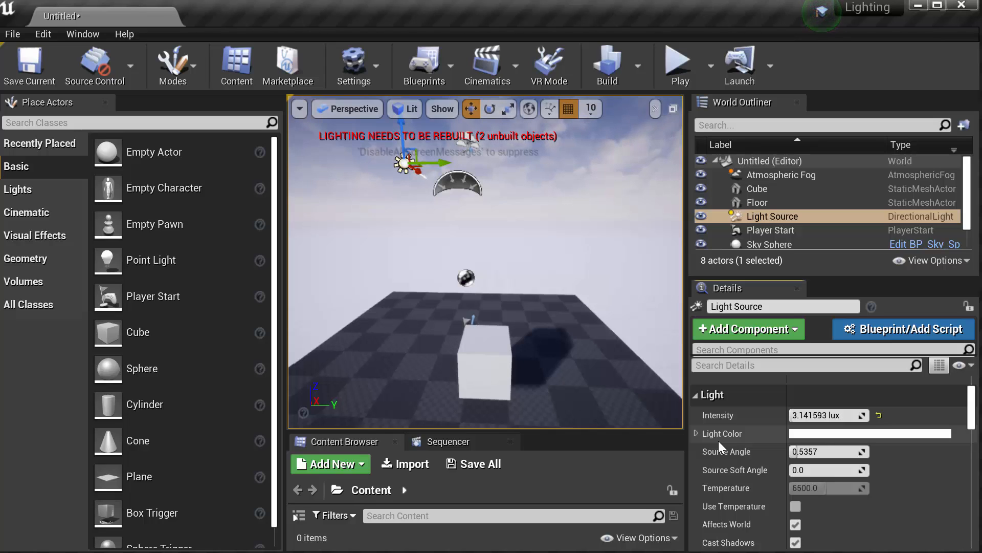
pyautogui.moveTo(818, 415)
pyautogui.mouseDown()
pyautogui.moveTo(870, 414)
pyautogui.moveTo(803, 414)
pyautogui.mouseUp()
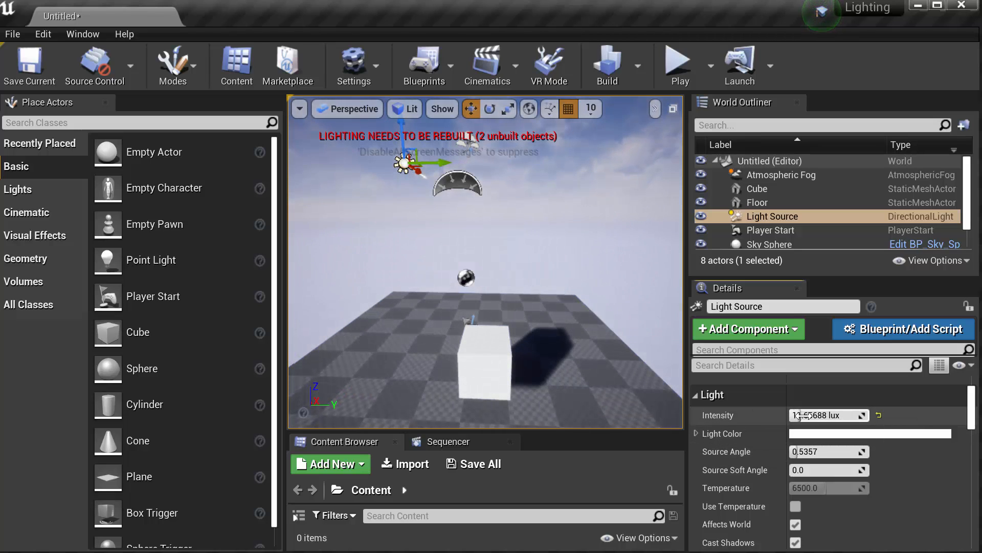
pyautogui.moveTo(803, 415); pyautogui.dragTo(852, 414)
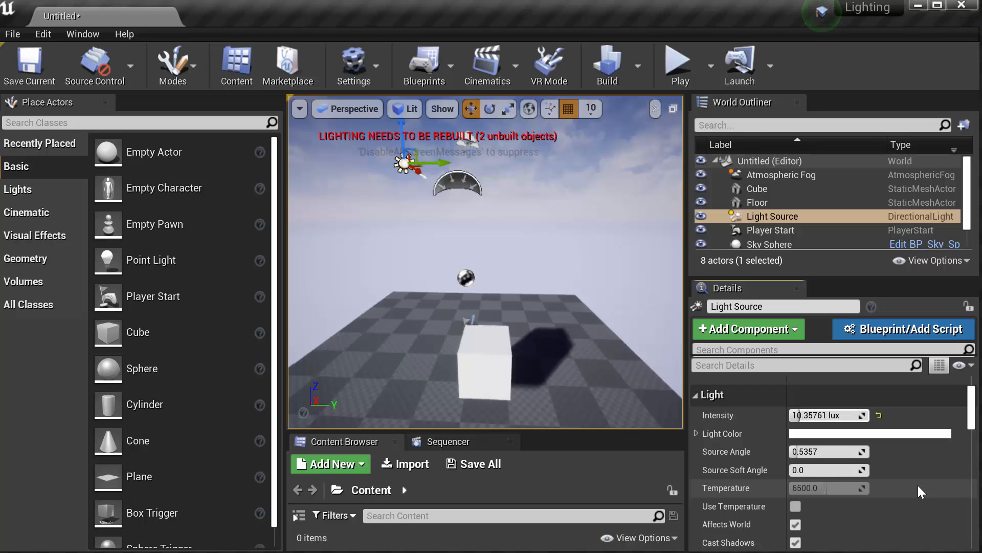
# - Change the directional light's color to a pale orange
pyautogui.click(893, 434)
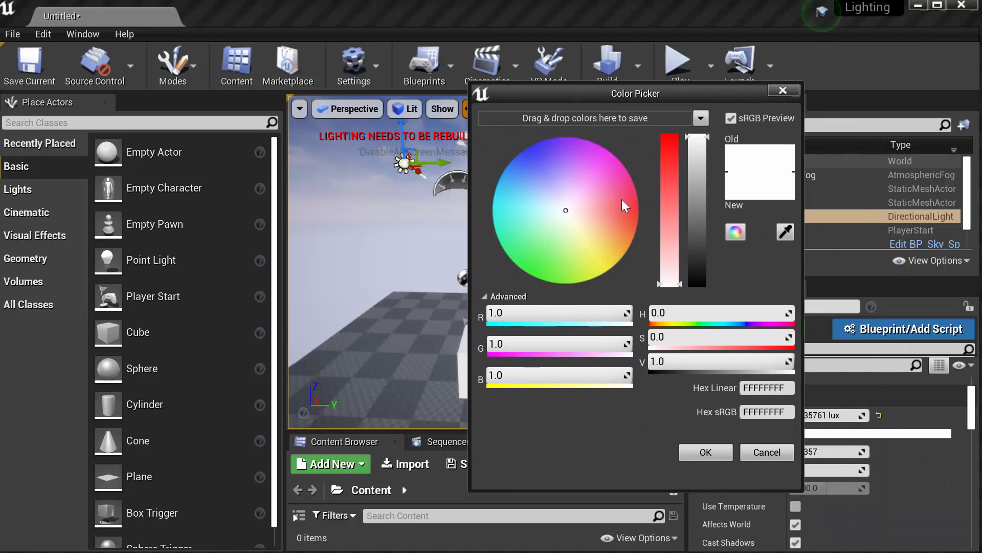
pyautogui.click(622, 213)
pyautogui.moveTo(628, 213); pyautogui.dragTo(612, 208)
pyautogui.moveTo(618, 90); pyautogui.dragTo(735, 75)
pyautogui.moveTo(731, 208)
pyautogui.mouseDown()
pyautogui.moveTo(684, 151)
pyautogui.moveTo(727, 197)
pyautogui.moveTo(671, 225)
pyautogui.moveTo(727, 212)
pyautogui.mouseUp()
pyautogui.click(820, 436)
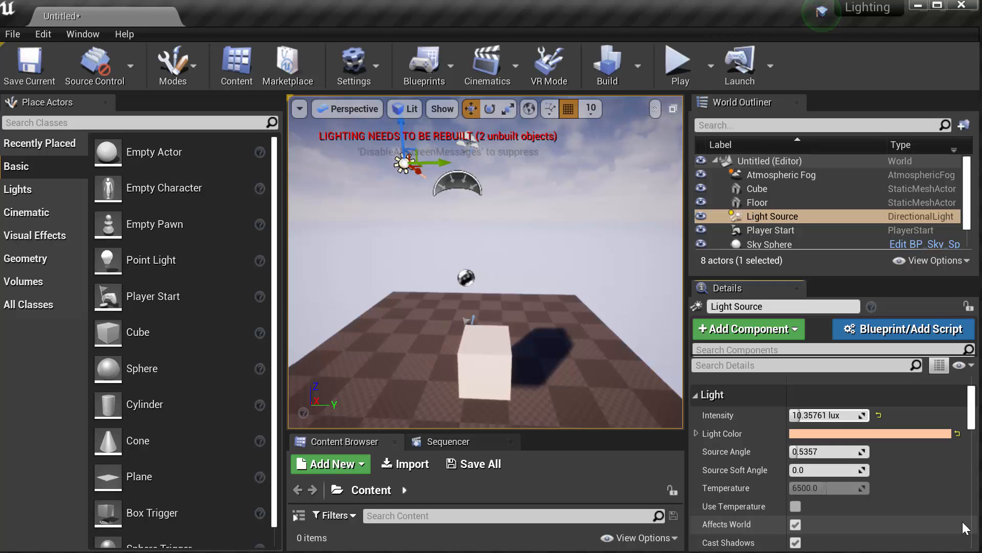
pyautogui.moveTo(972, 408); pyautogui.dragTo(973, 396)
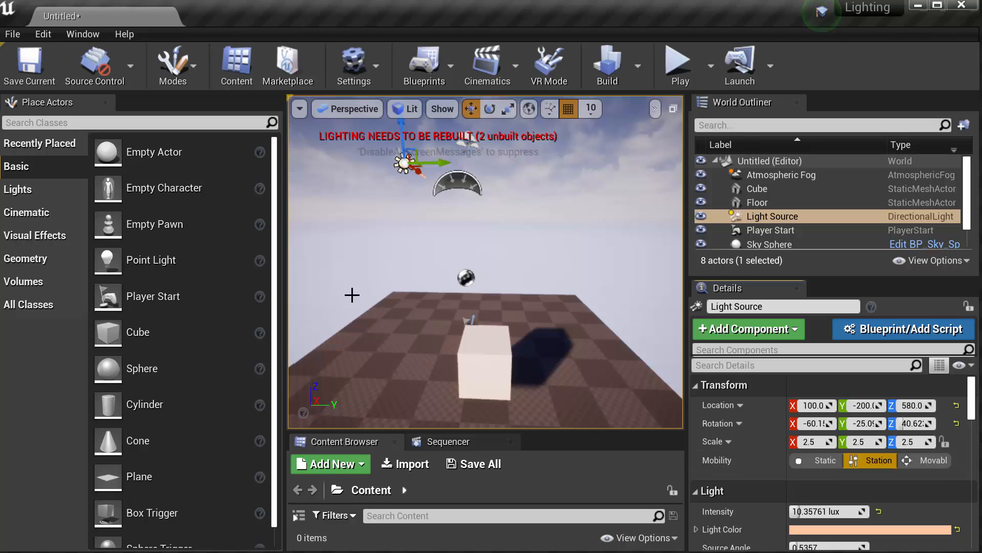
# - Place a point light on the floor beside the cube at X -40, Y -200, Z 70 and set its attenuation radius to about 773
pyautogui.click(37, 190)
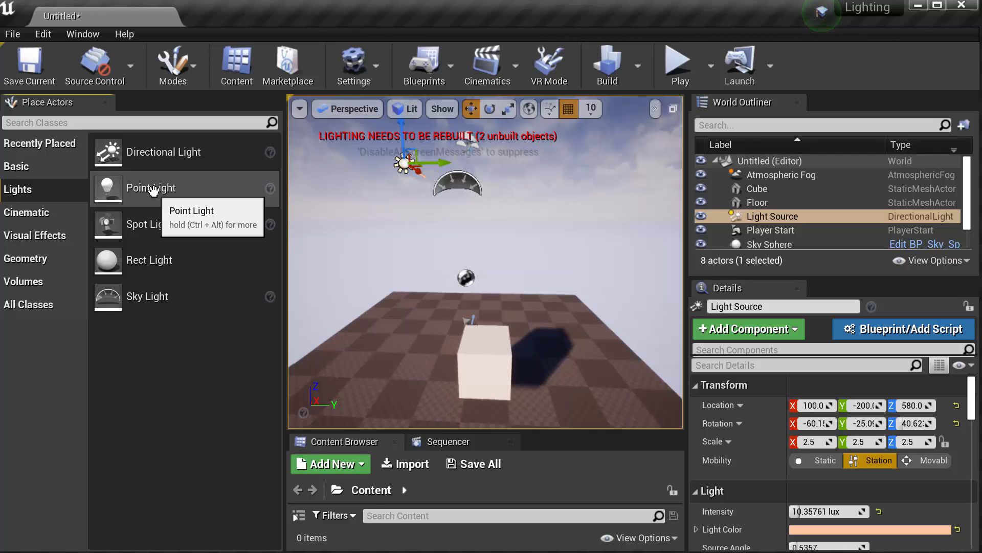
pyautogui.moveTo(153, 190); pyautogui.dragTo(402, 357)
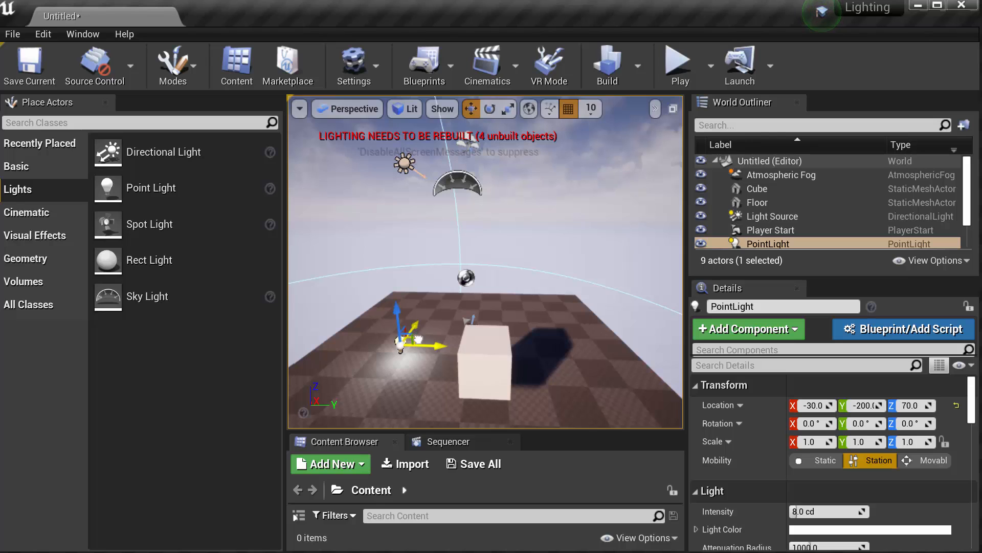
pyautogui.moveTo(407, 336)
pyautogui.mouseDown()
pyautogui.moveTo(406, 287)
pyautogui.moveTo(471, 327)
pyautogui.moveTo(436, 330)
pyautogui.moveTo(481, 344)
pyautogui.moveTo(415, 341)
pyautogui.mouseUp()
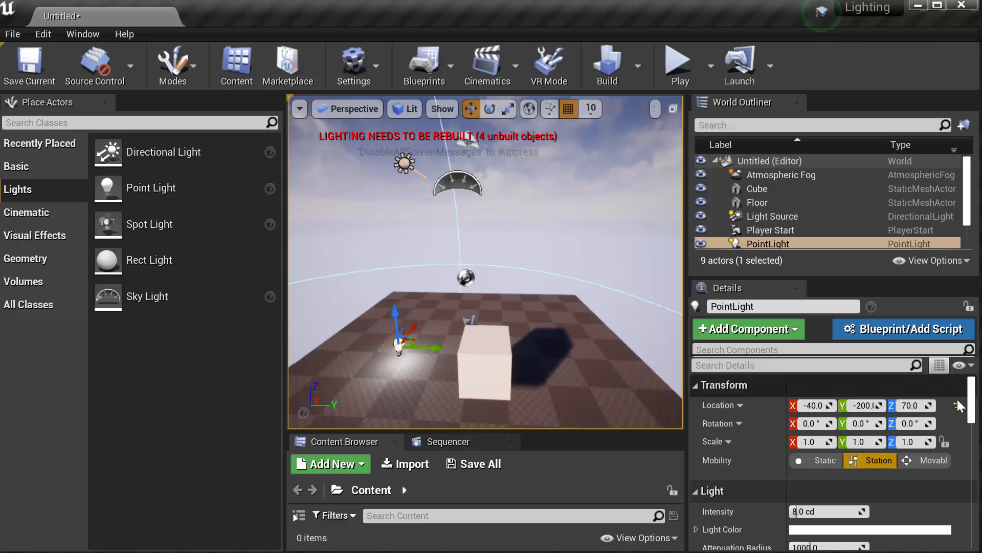
pyautogui.moveTo(973, 396); pyautogui.dragTo(975, 406)
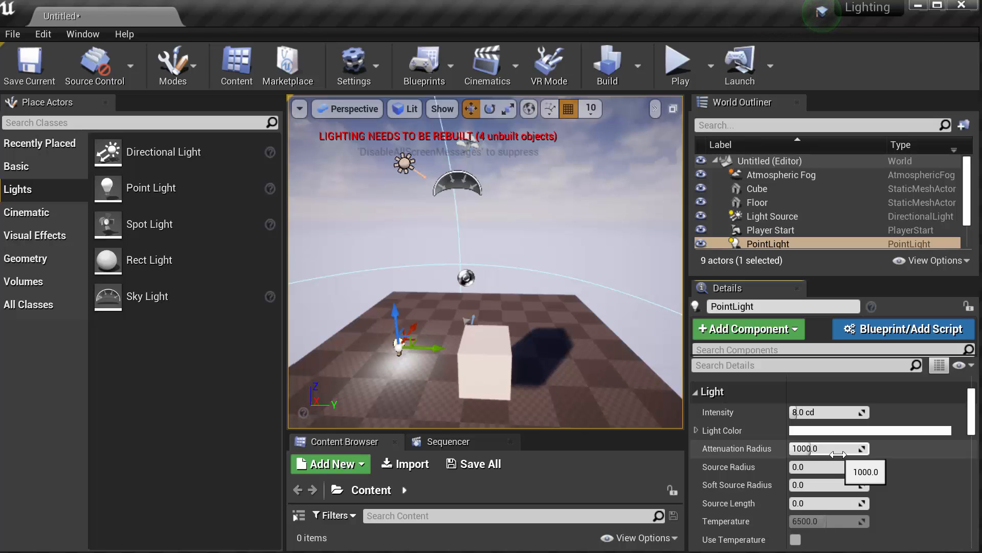
pyautogui.moveTo(804, 449)
pyautogui.mouseDown()
pyautogui.moveTo(862, 448)
pyautogui.moveTo(806, 448)
pyautogui.mouseUp()
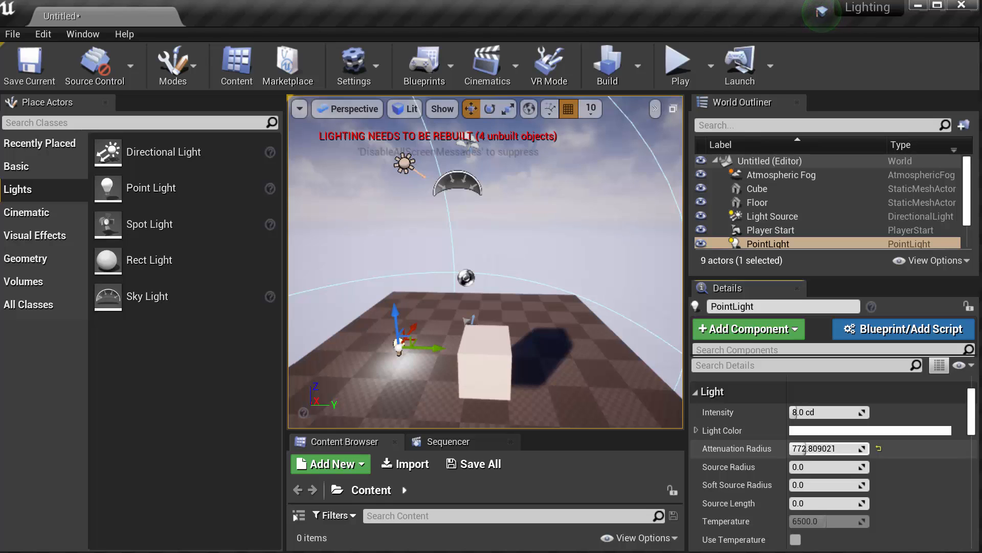
# - Delete the Atmospheric Fog actor and enlarge the World Outliner so the whole actor list fits
pyautogui.click(813, 174)
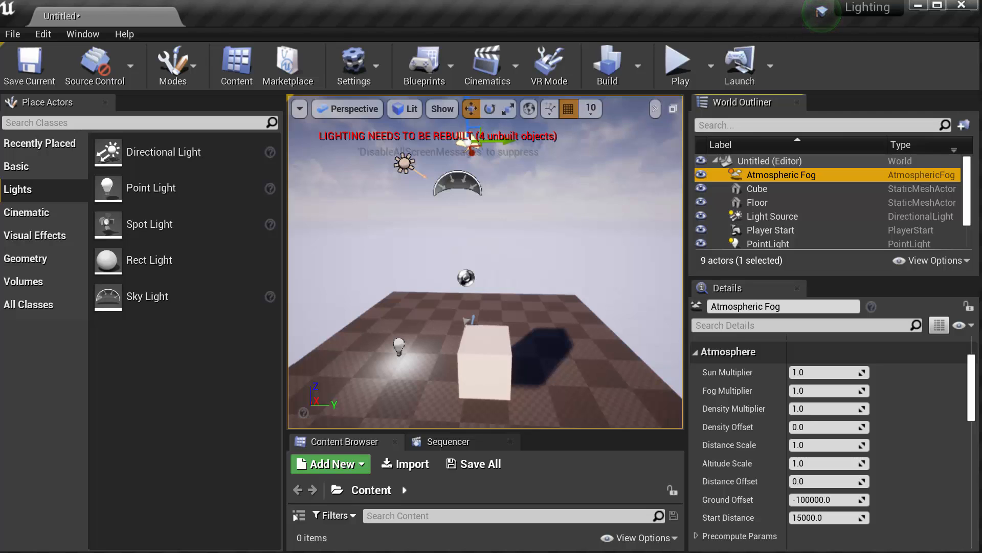
pyautogui.press('Delete')
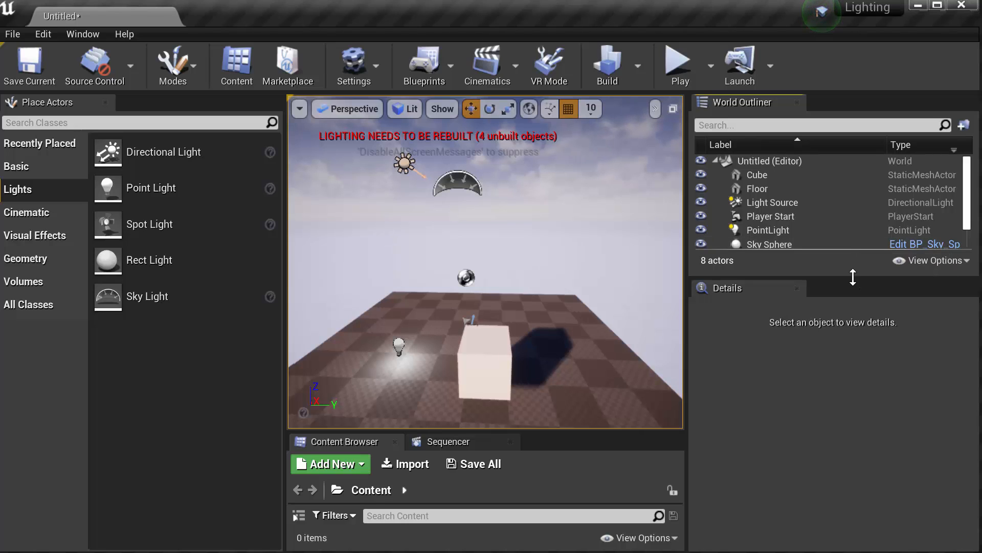
pyautogui.moveTo(853, 277); pyautogui.dragTo(853, 358)
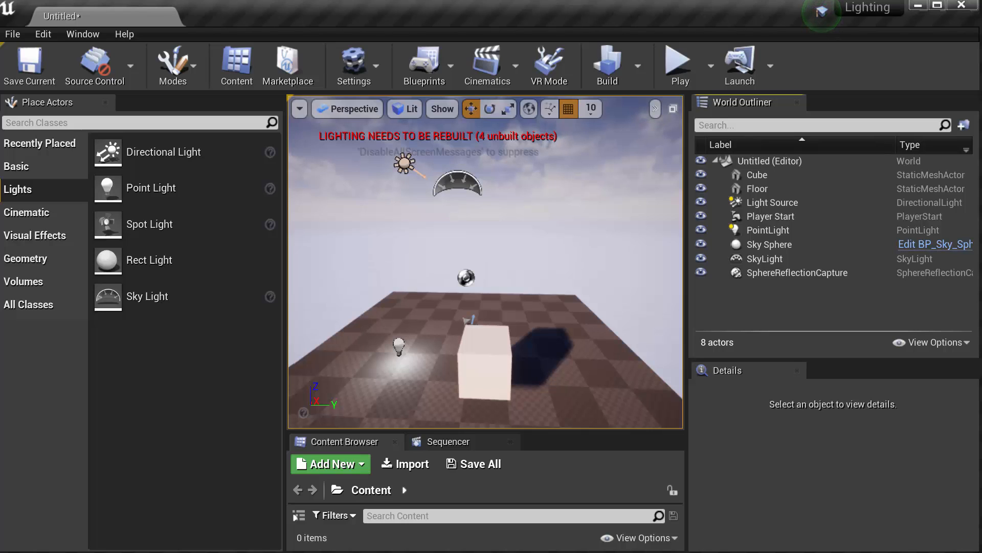
# - Examine the Sky Sphere's directional light actor setting and the Light Source it refers to
pyautogui.click(800, 244)
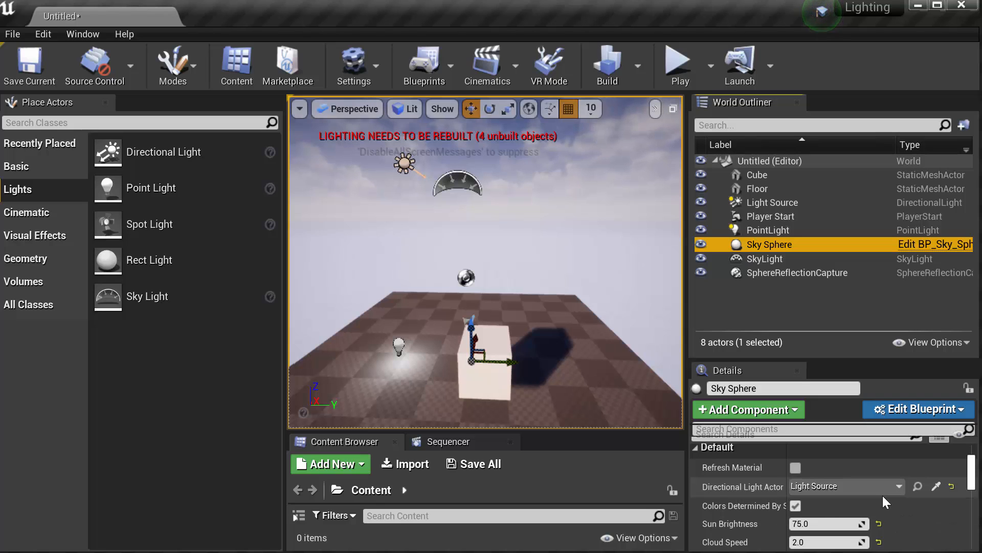
pyautogui.click(789, 202)
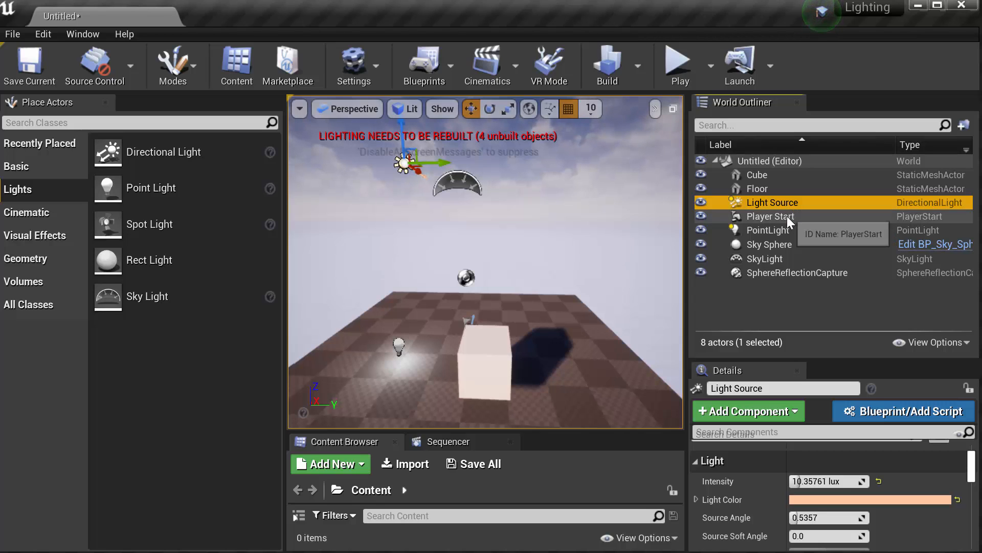
pyautogui.click(782, 244)
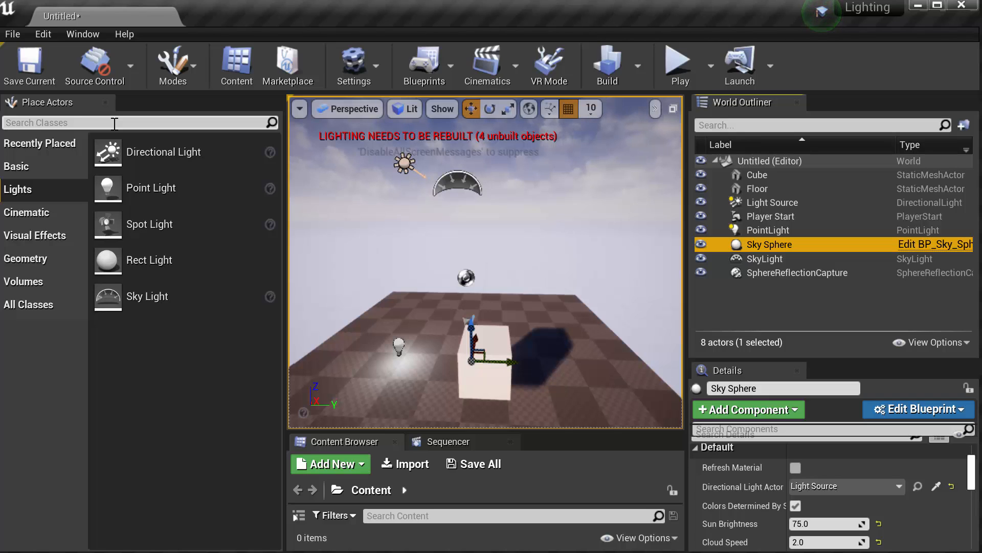
# - Search all placeable actor classes for "BP" and clear the search
pyautogui.click(38, 305)
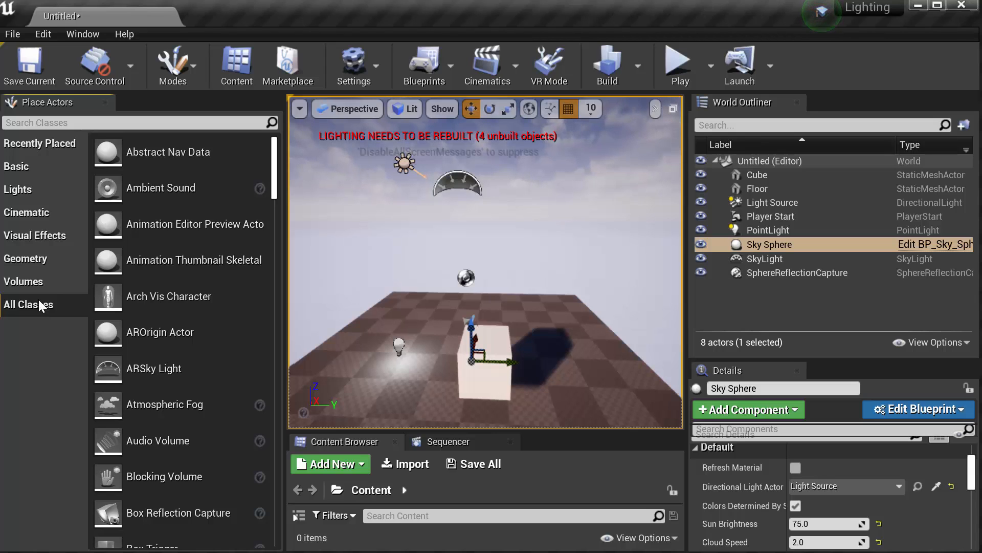
pyautogui.click(61, 122)
pyautogui.write('BP')
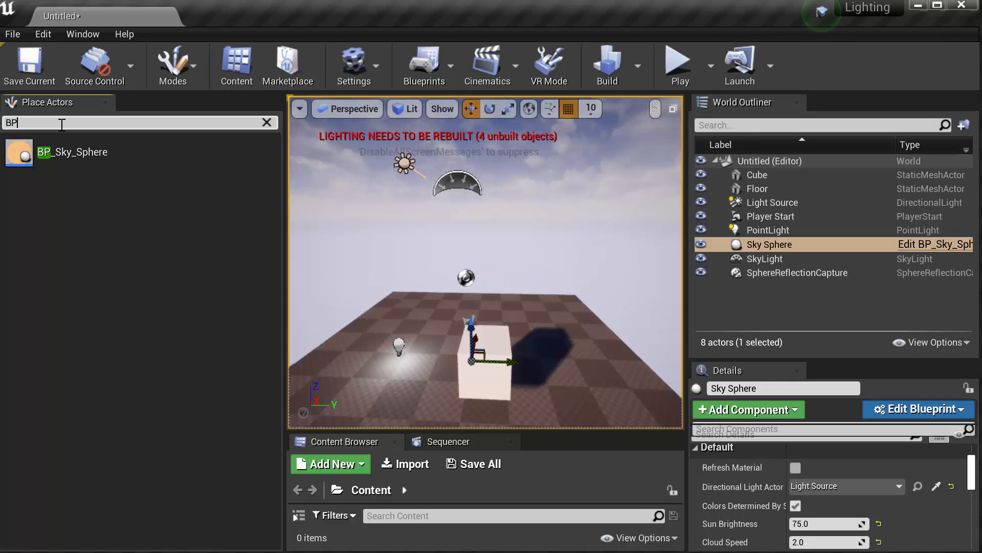
pyautogui.click(266, 123)
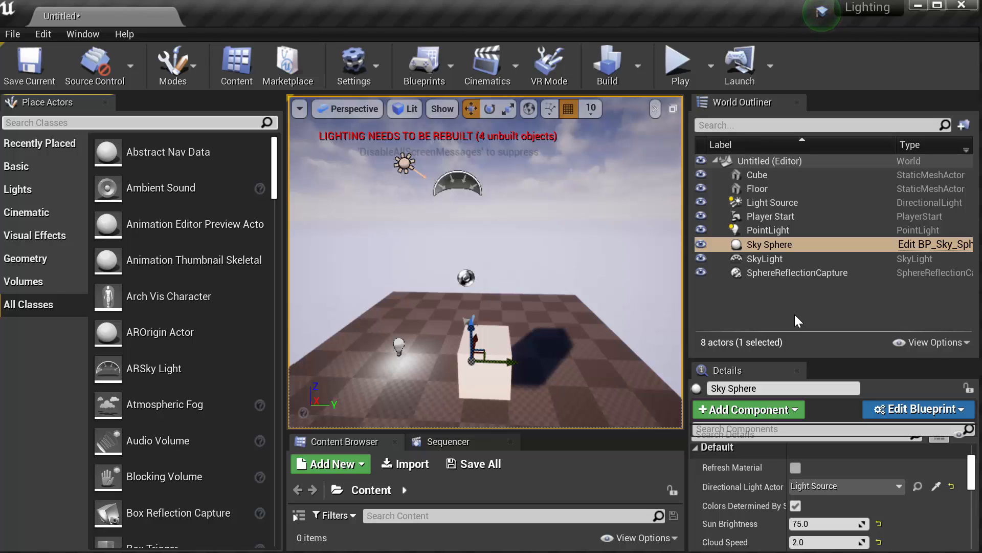
# - Delete the Sky Sphere, the directional Light Source and the SkyLight from the level
pyautogui.click(775, 244)
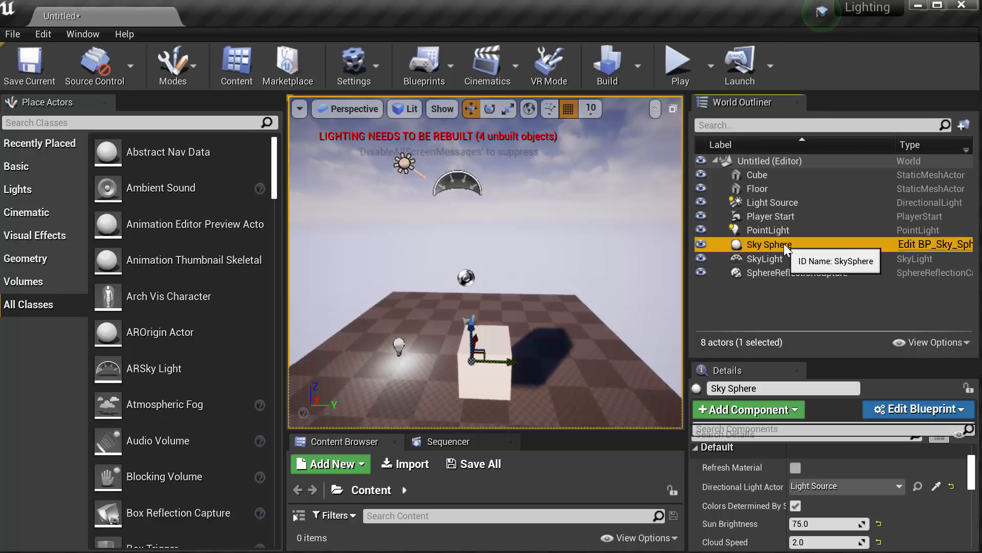
pyautogui.press('Delete')
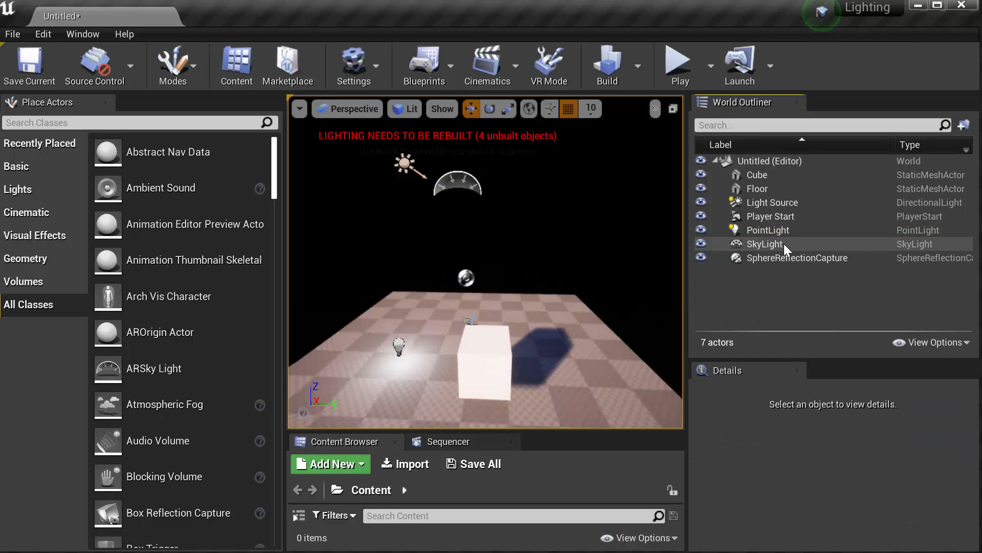
pyautogui.click(781, 205)
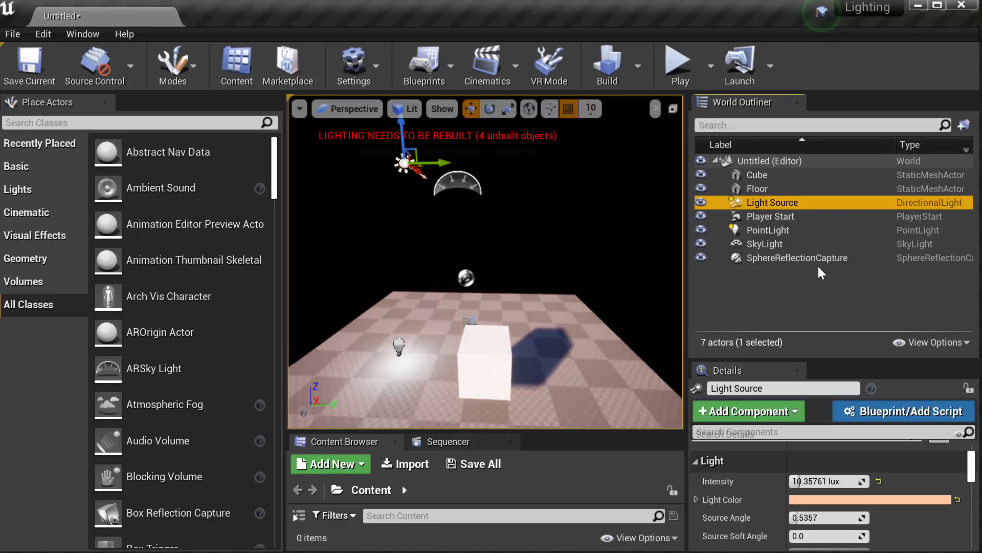
pyautogui.press('Delete')
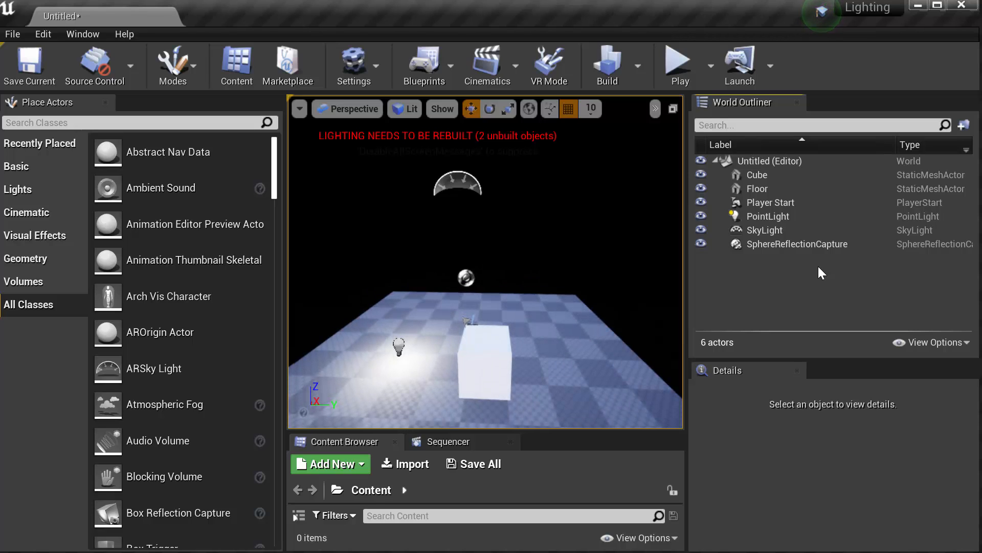
pyautogui.click(770, 231)
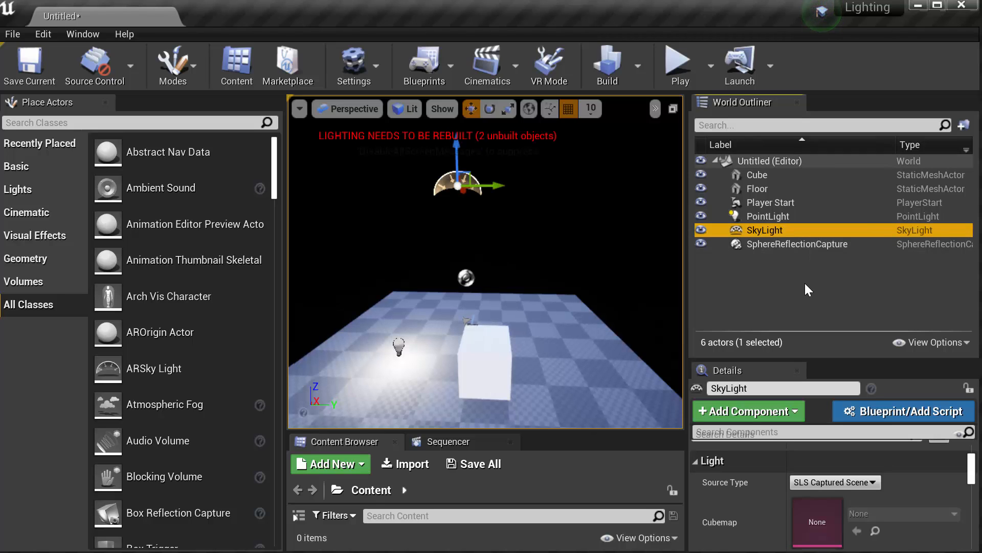
pyautogui.press('Delete')
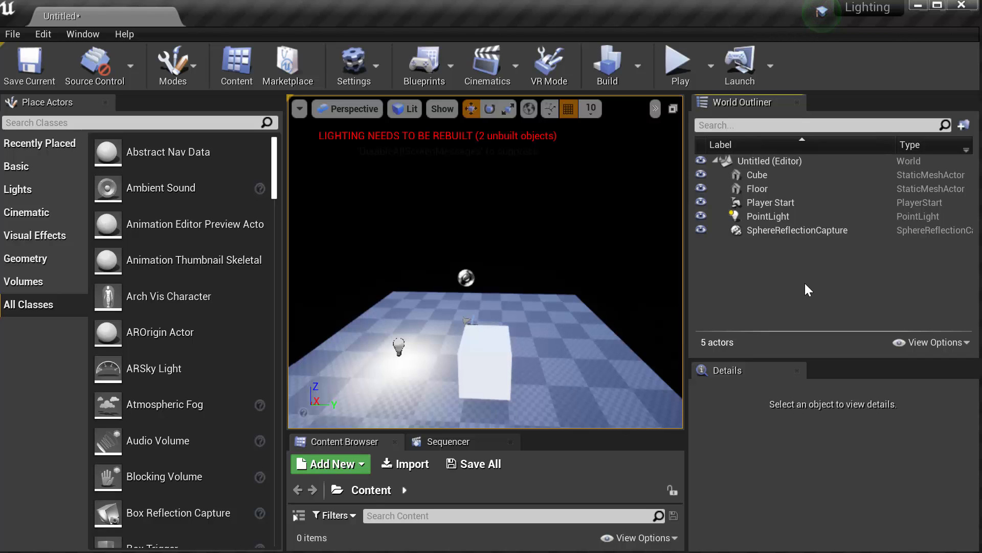
# - Set the point light's mobility to Static, raise it to Z 100 and build the level's lighting
pyautogui.click(778, 217)
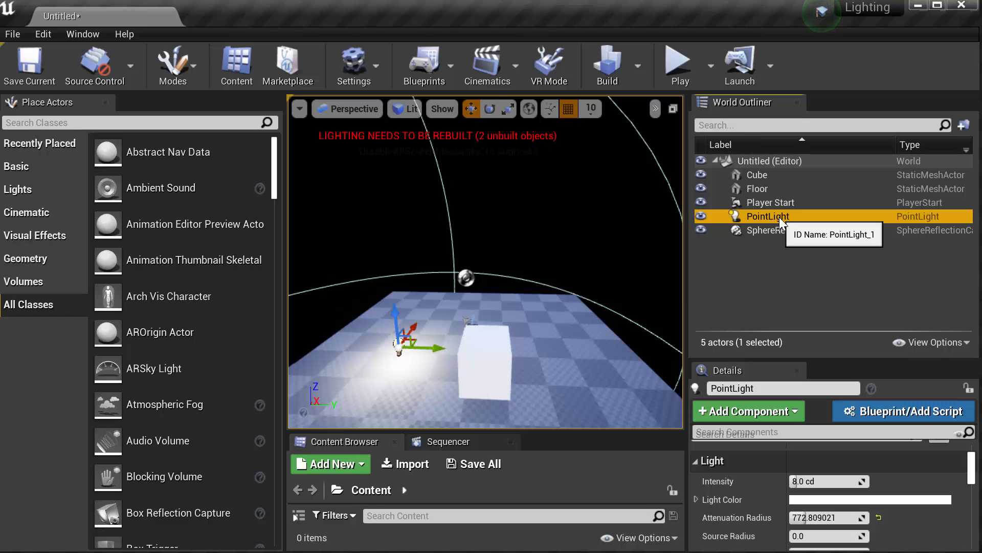
pyautogui.scroll(3, 870, 491)
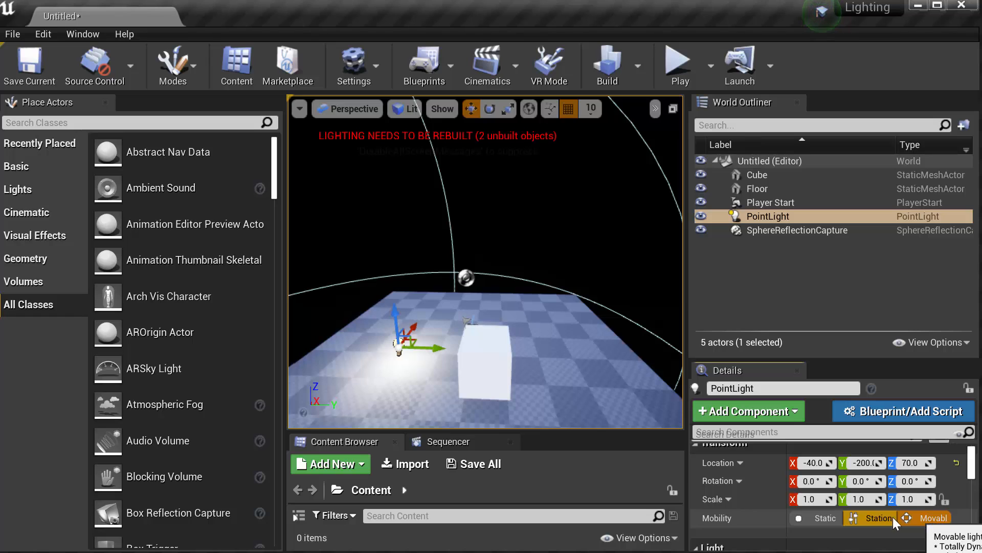
pyautogui.click(824, 519)
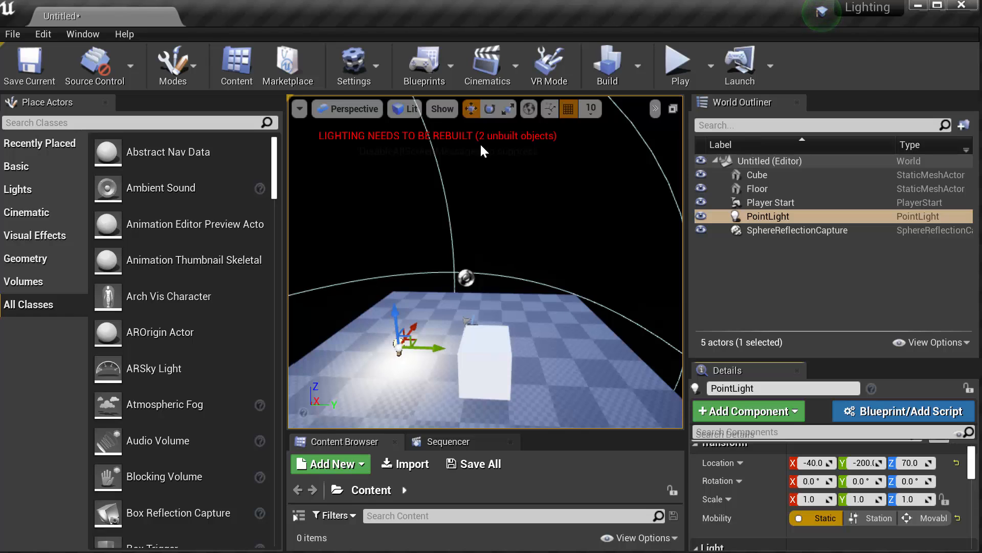
pyautogui.click(607, 82)
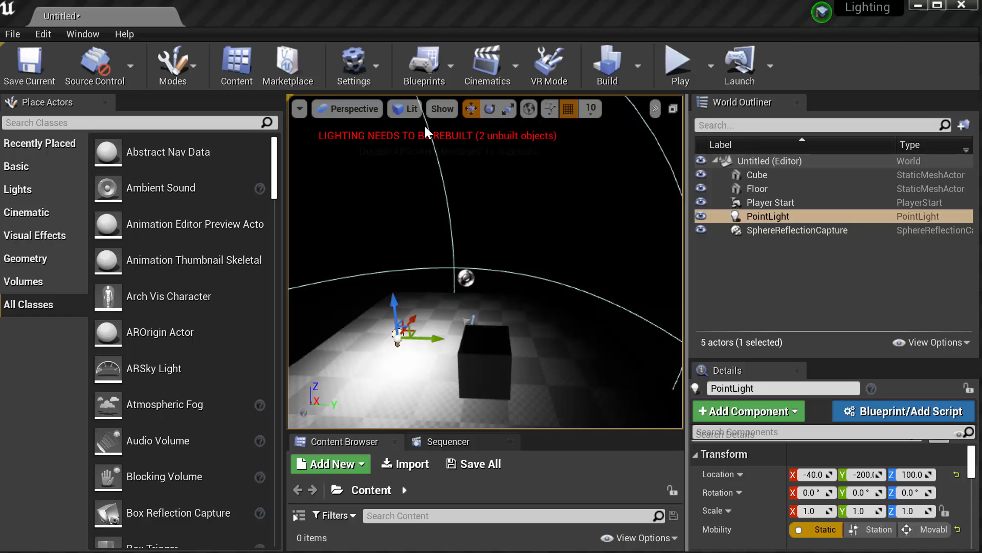
pyautogui.click(406, 115)
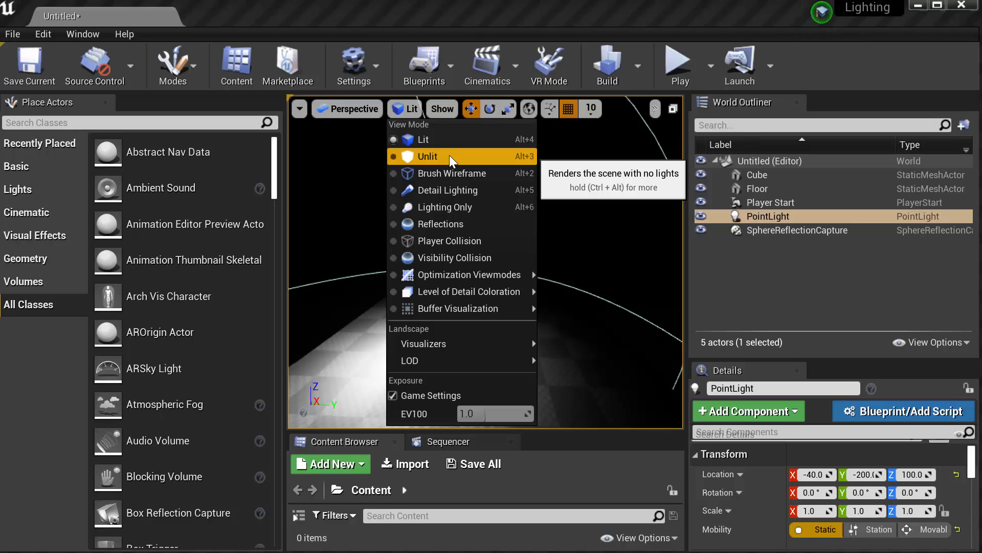
pyautogui.click(481, 3)
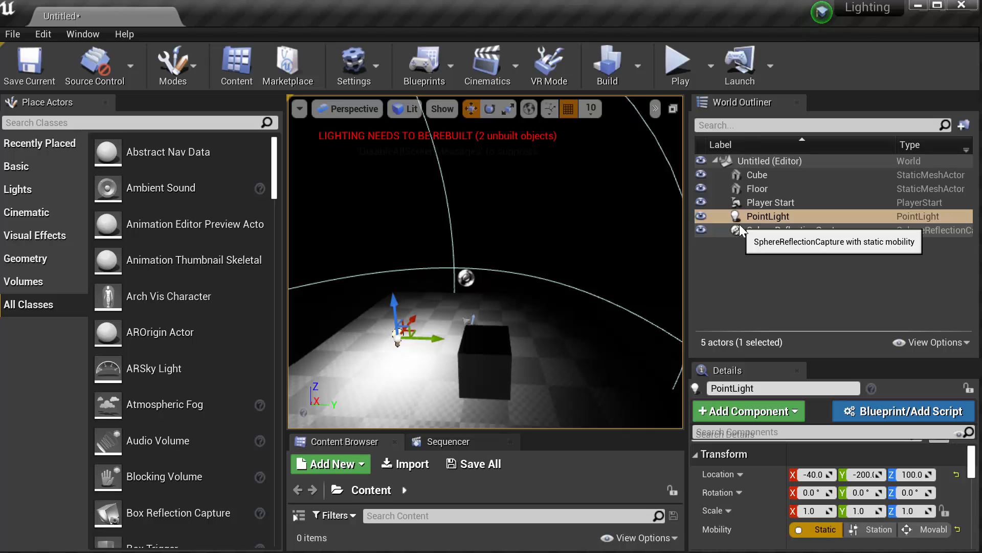
# - Open the World Settings, expand the Lightmass Settings and widen the property name column to make the names readable
pyautogui.click(54, 36)
pyautogui.moveTo(78, 34)
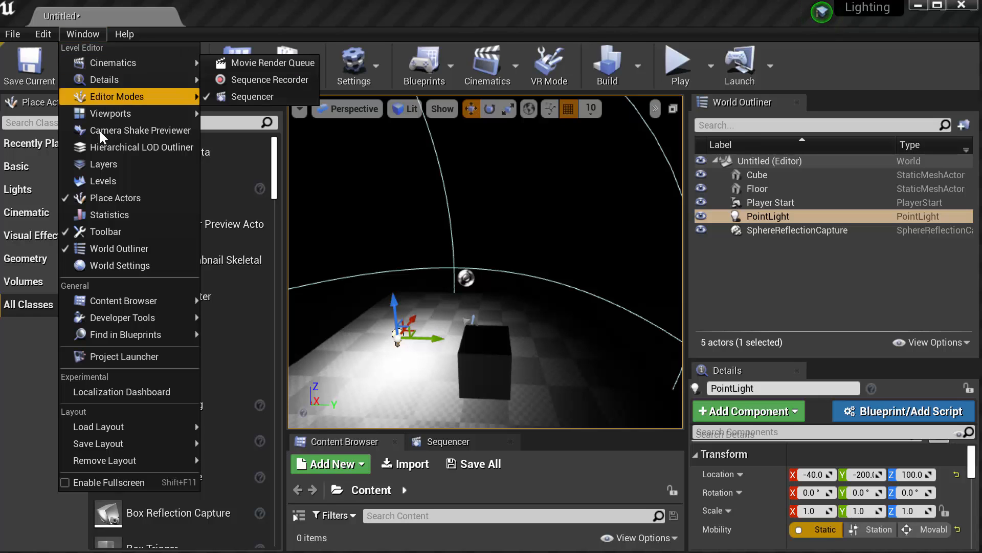
pyautogui.click(124, 266)
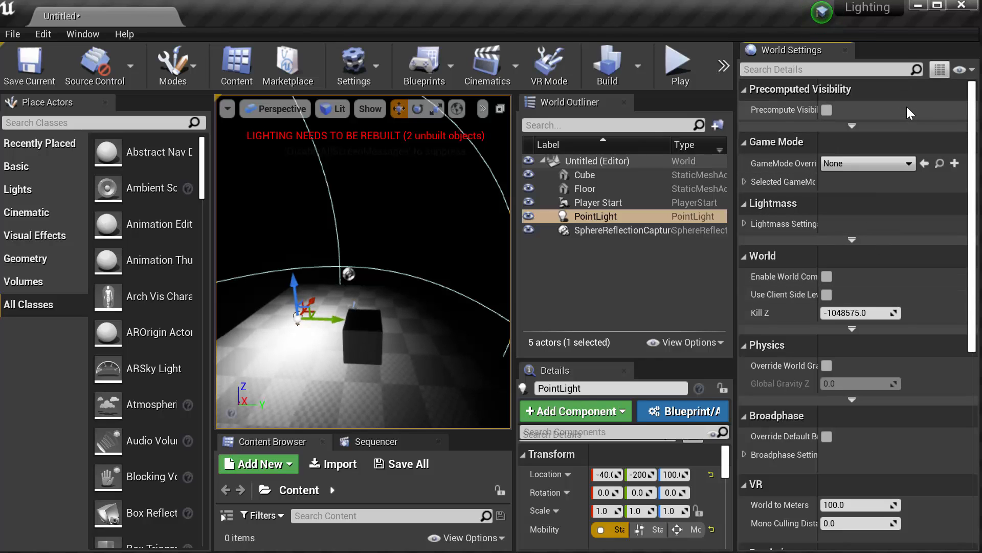
pyautogui.moveTo(736, 235)
pyautogui.mouseDown()
pyautogui.moveTo(721, 234)
pyautogui.moveTo(732, 234)
pyautogui.mouseUp()
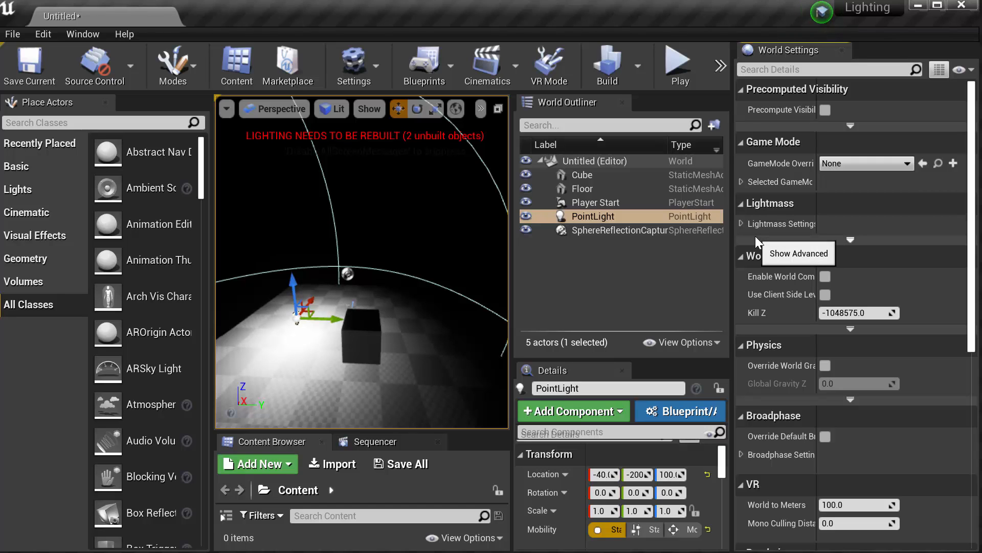
pyautogui.click(740, 224)
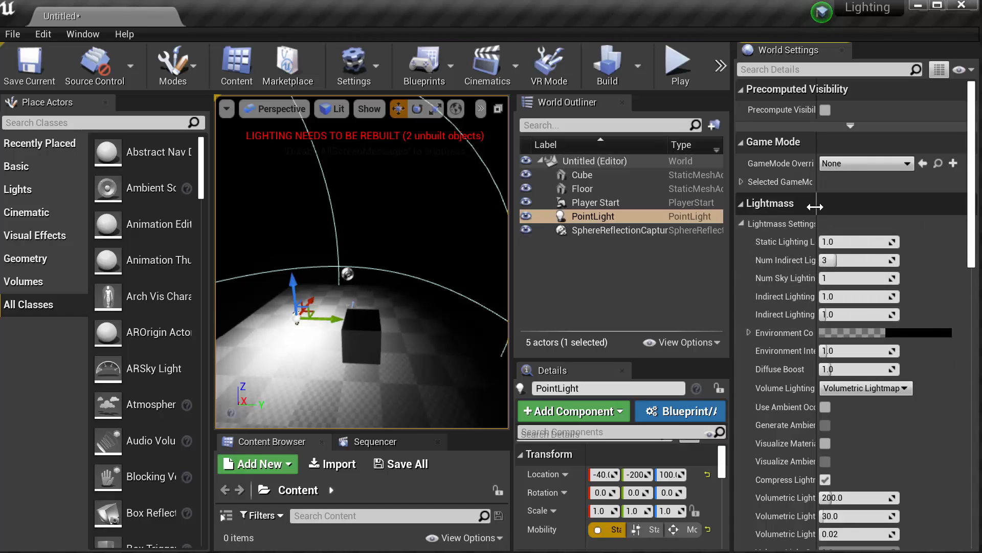
pyautogui.moveTo(818, 207); pyautogui.dragTo(844, 210)
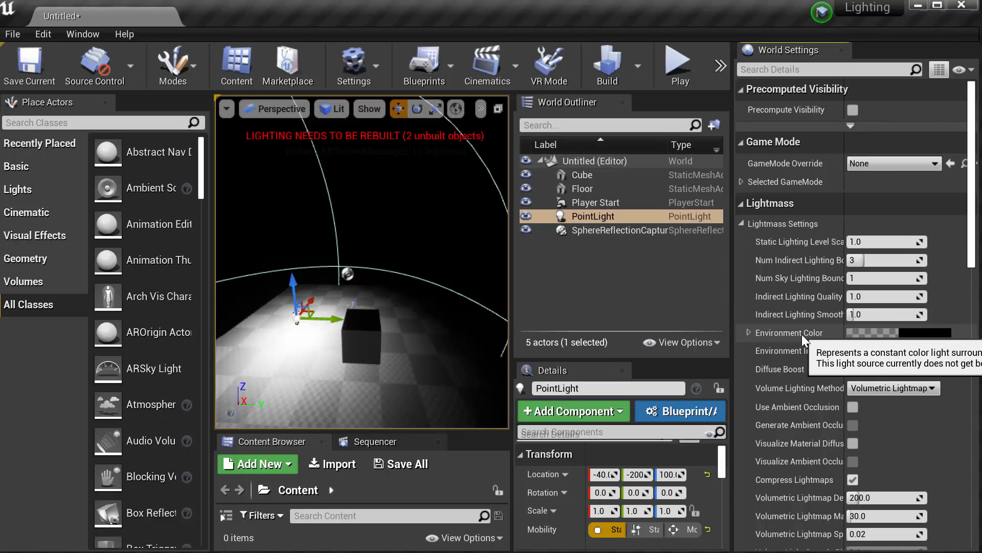
# - Set the Lightmass environment color to a gray with a value of about 0.52 and rebuild the lighting
pyautogui.click(941, 334)
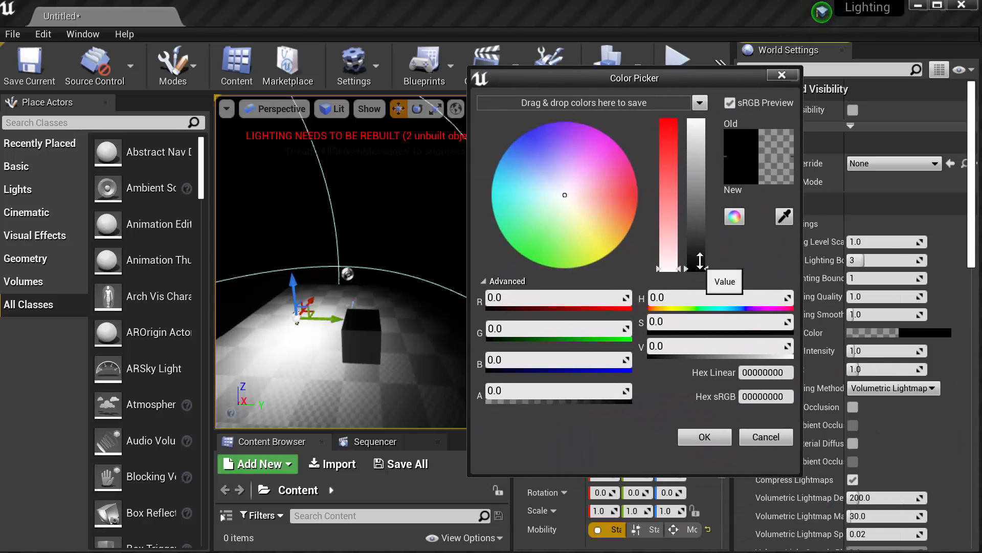
pyautogui.moveTo(697, 266); pyautogui.dragTo(695, 192)
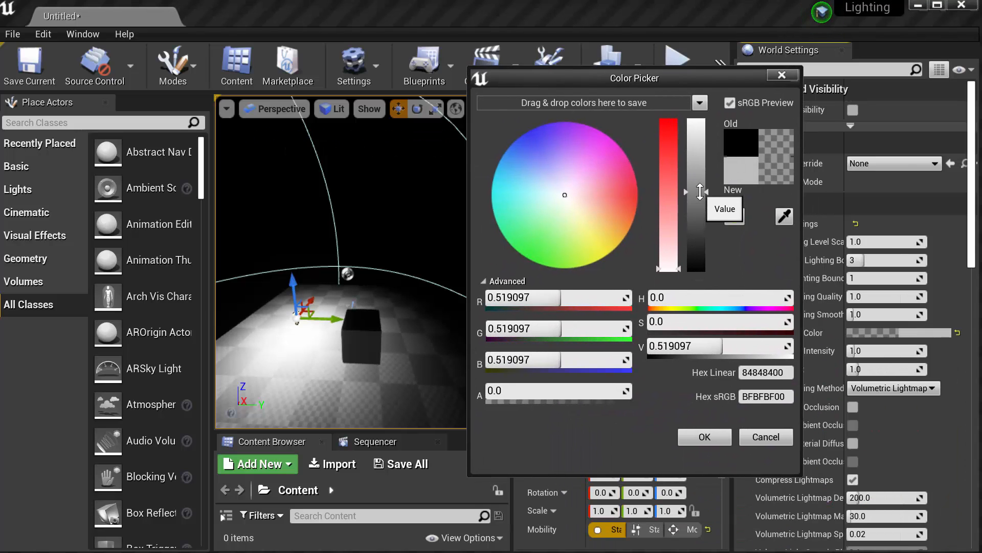
pyautogui.click(711, 438)
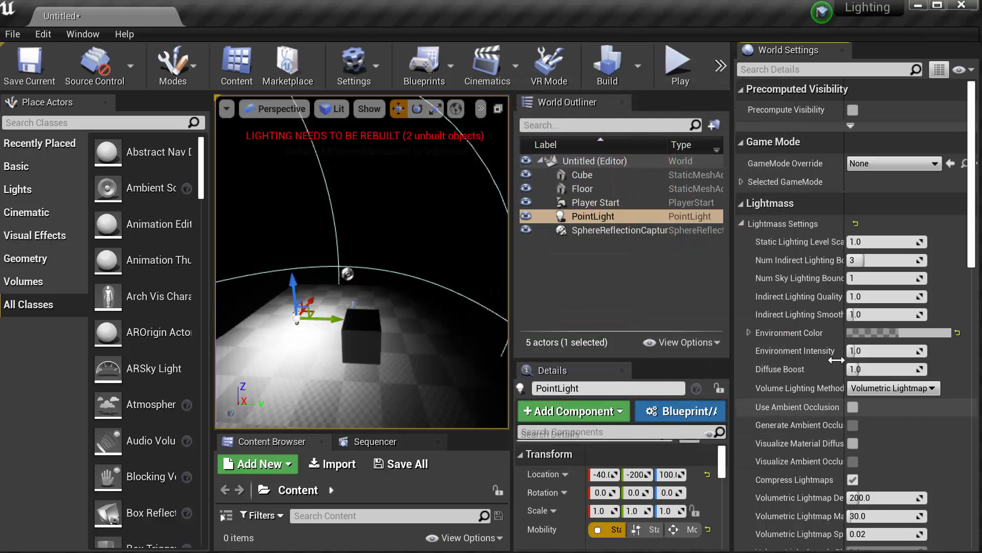
pyautogui.click(607, 72)
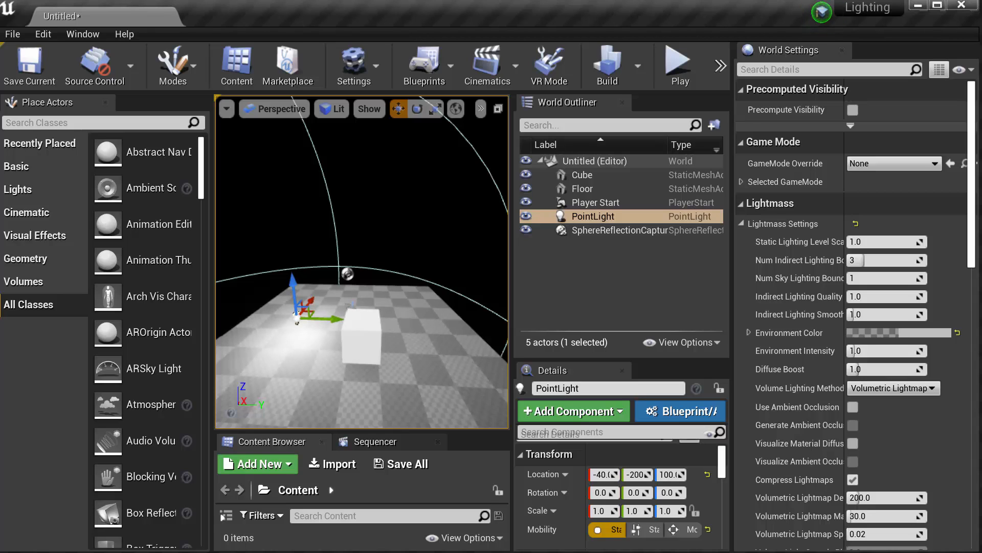
# - Set the Lightmass environment color to black with a value of 0 and rebuild the level's lighting
pyautogui.click(932, 333)
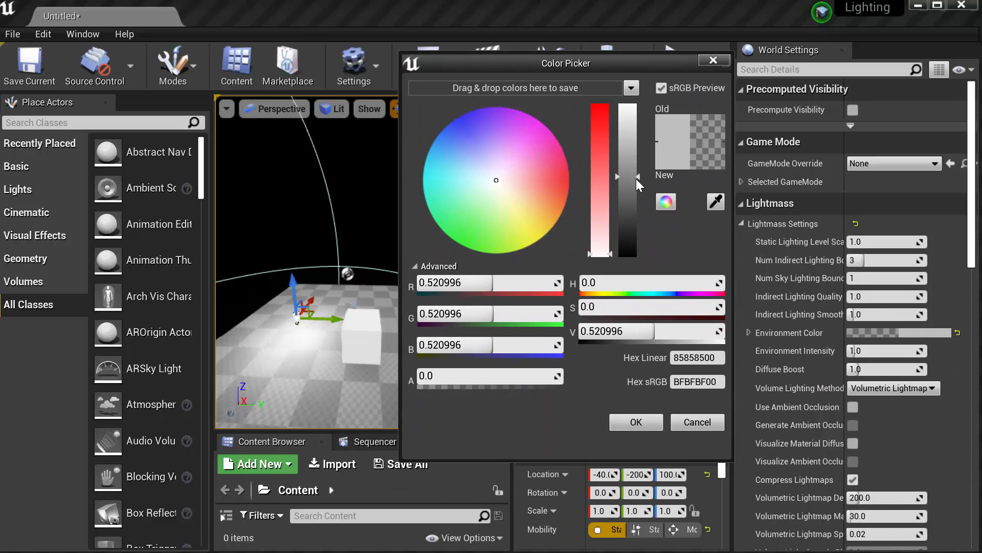
pyautogui.moveTo(628, 178); pyautogui.dragTo(628, 256)
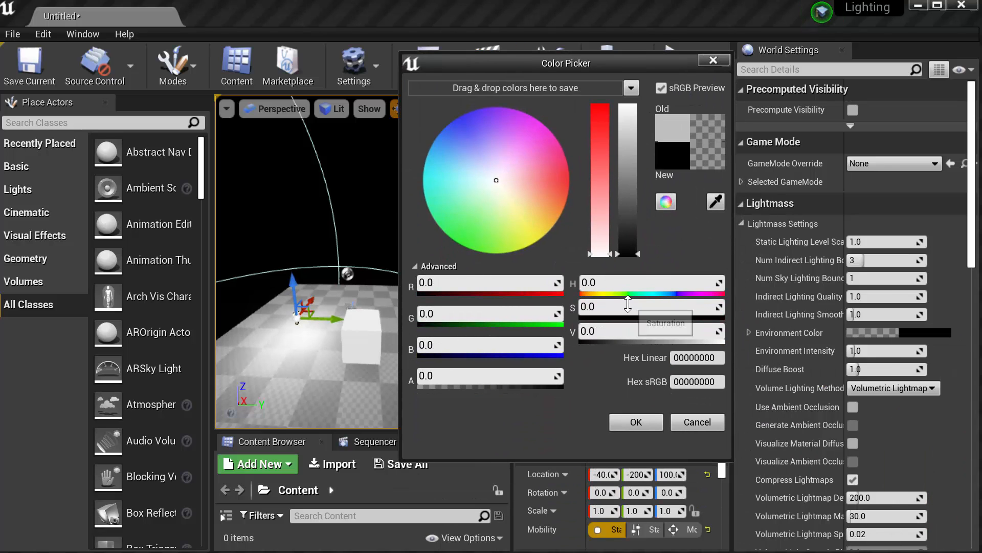
pyautogui.click(636, 420)
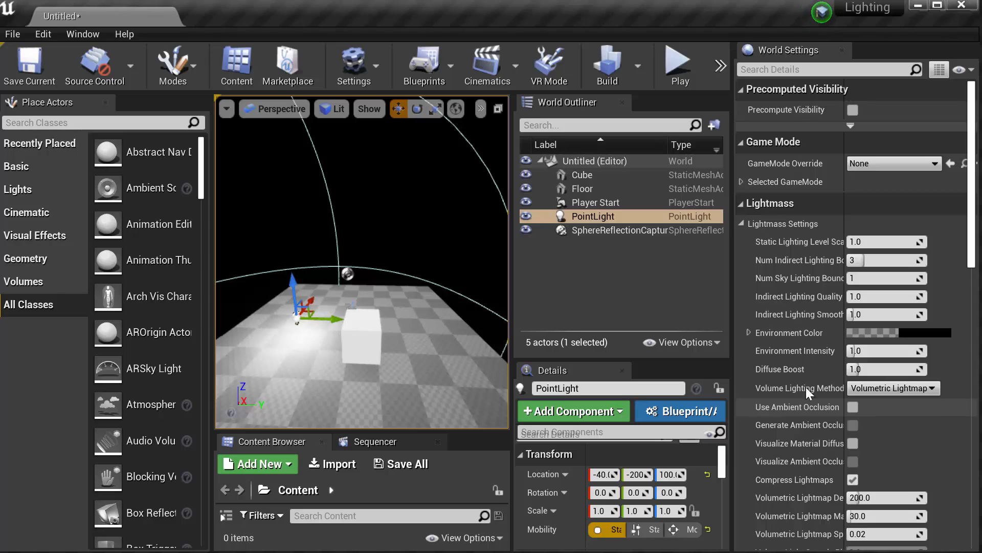
pyautogui.click(609, 73)
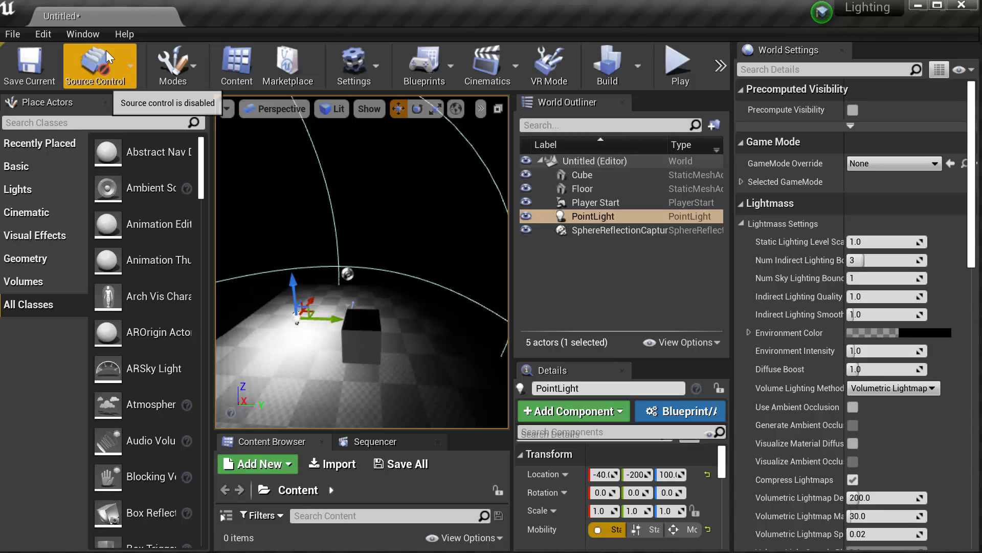
# - Close the World Settings to give the level view more room
pyautogui.click(81, 37)
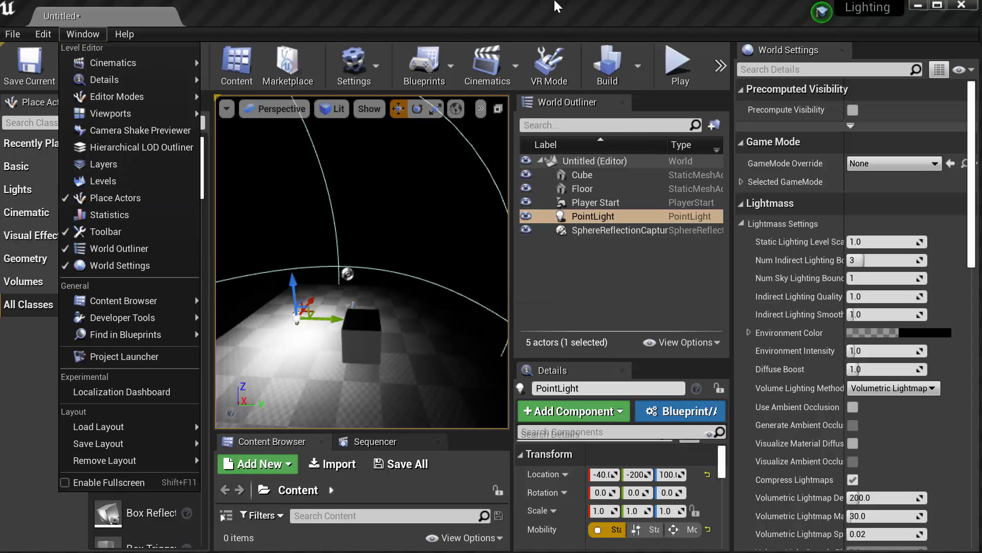
pyautogui.click(677, 4)
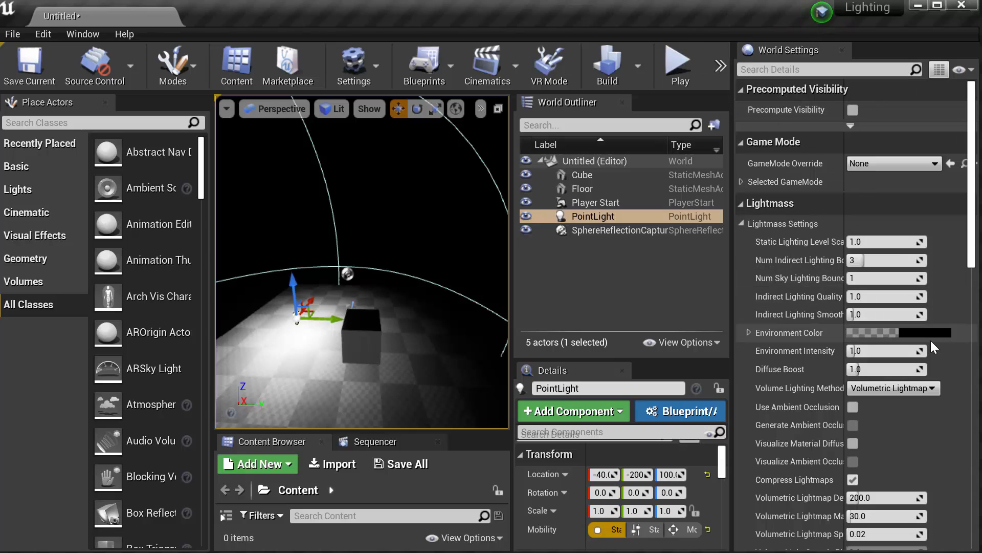
pyautogui.click(842, 50)
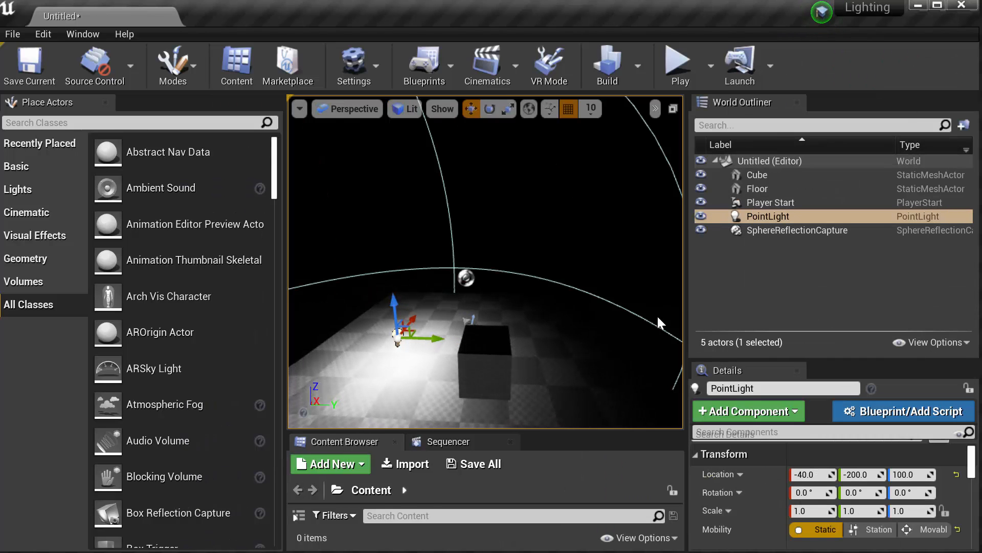
# - Raise the point light to Z 330 and rebuild the level's lighting with its mobility at Static
pyautogui.click(754, 215)
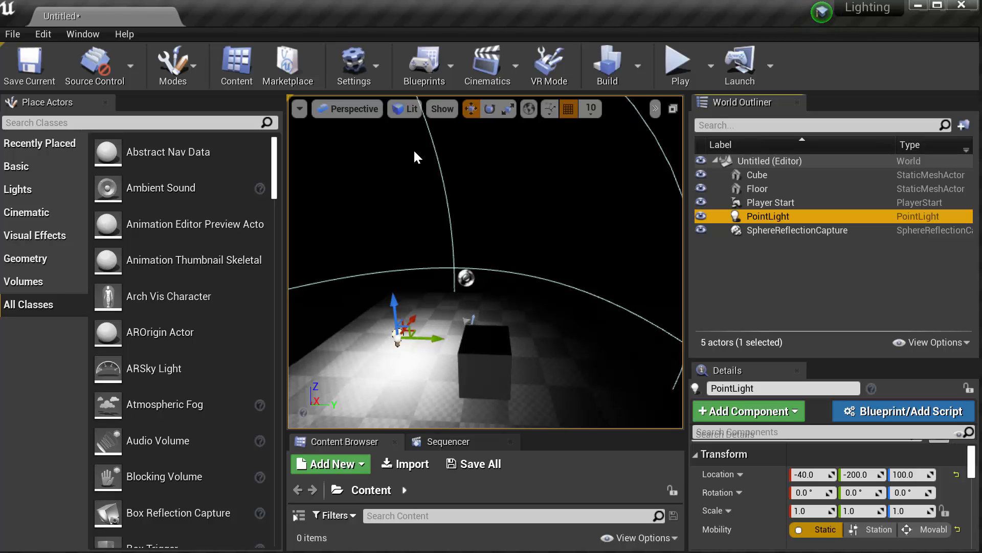
pyautogui.moveTo(395, 313); pyautogui.dragTo(452, 213)
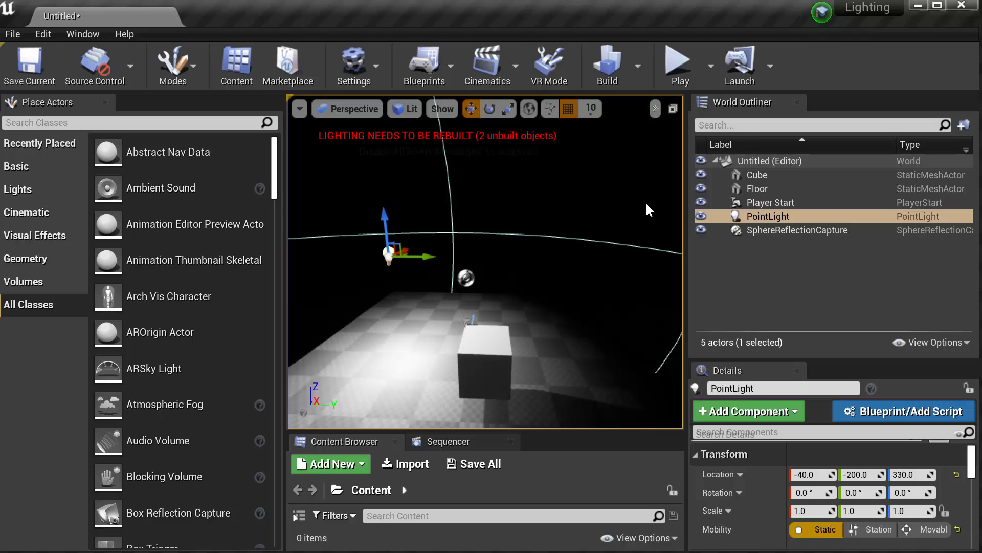
pyautogui.click(874, 529)
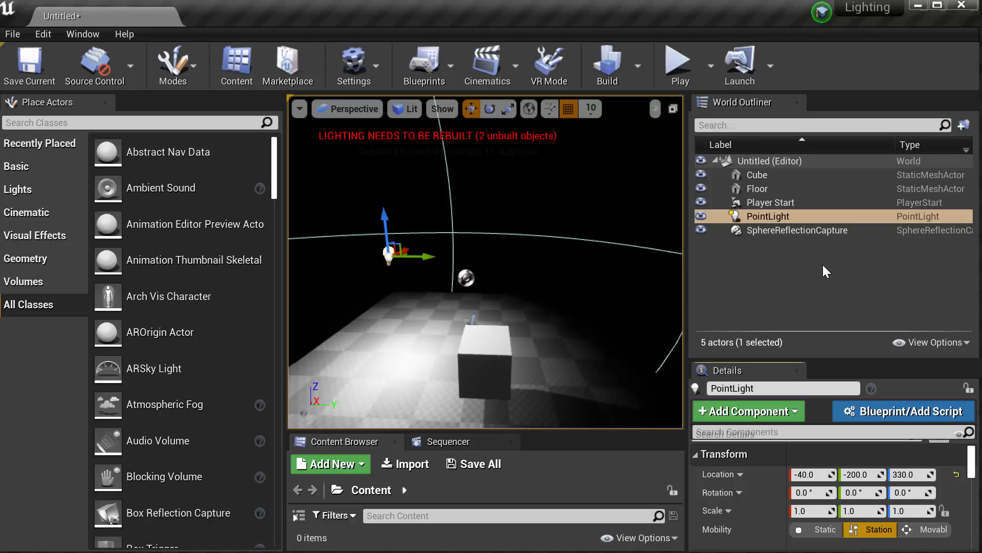
pyautogui.click(824, 529)
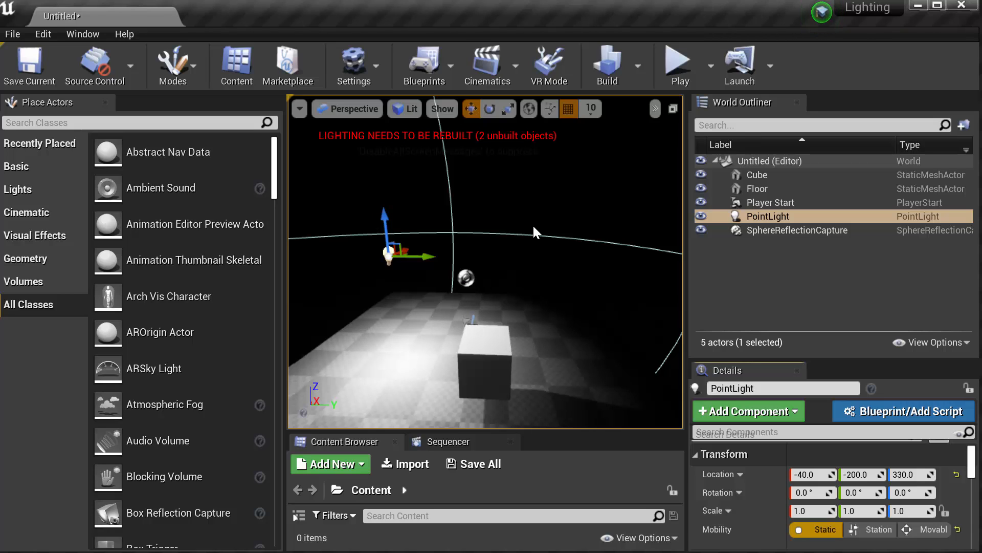
pyautogui.click(606, 71)
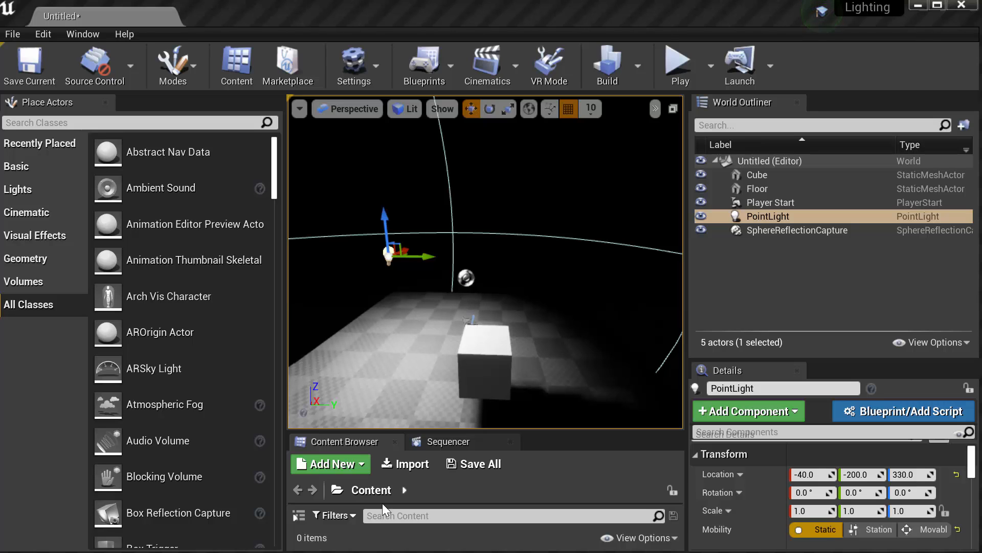
# - List the placeable light actors and enlarge the point light's details to show its mobility and light properties
pyautogui.click(27, 199)
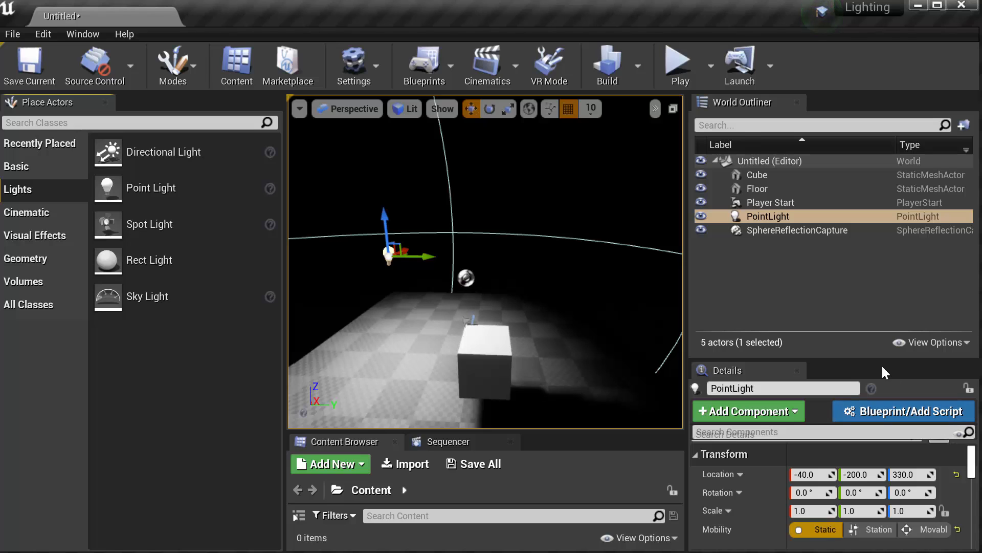
pyautogui.moveTo(871, 360); pyautogui.dragTo(873, 259)
pyautogui.moveTo(971, 380); pyautogui.dragTo(972, 400)
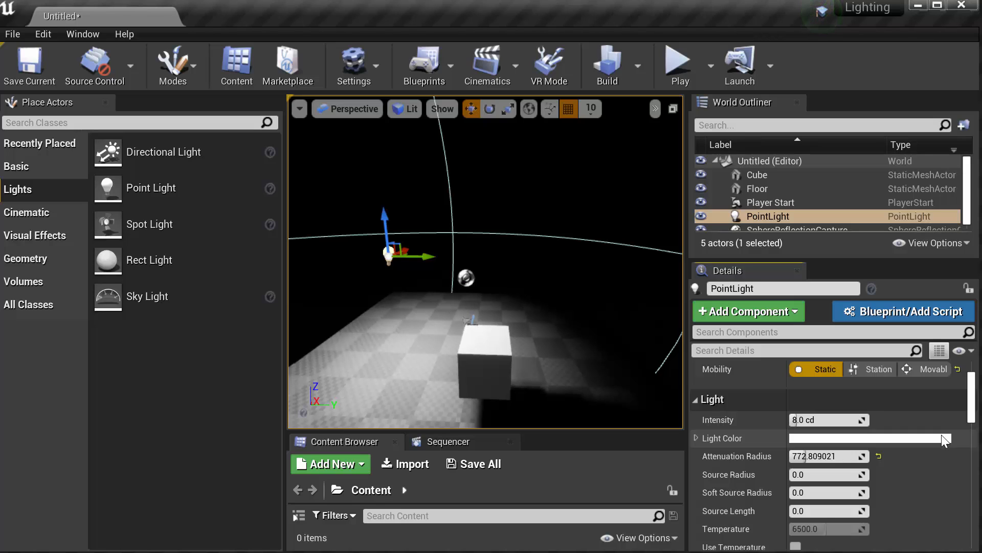
# - Set the point light's mobility to Movable and shift it slightly along Y and downward
pyautogui.click(931, 369)
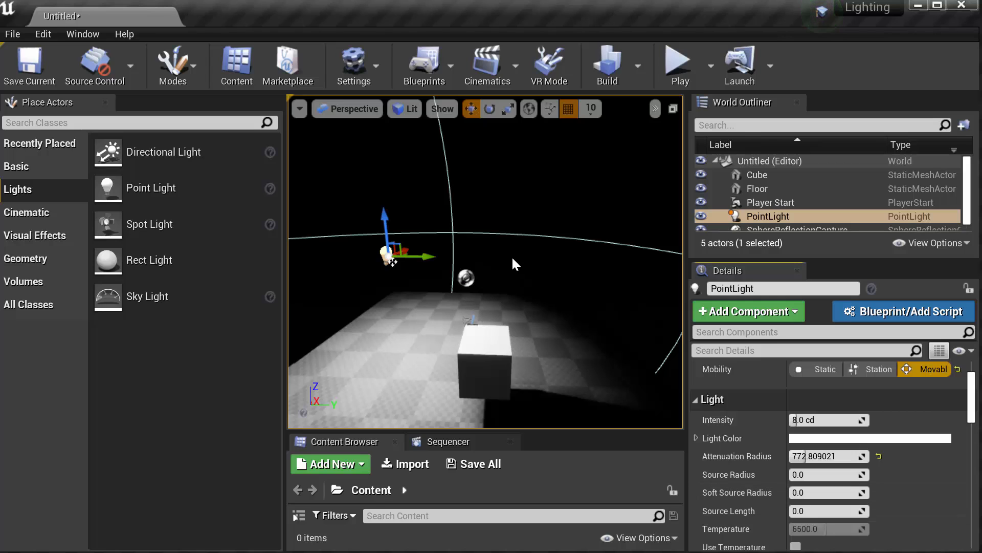
pyautogui.moveTo(434, 257)
pyautogui.mouseDown()
pyautogui.moveTo(580, 258)
pyautogui.moveTo(443, 254)
pyautogui.mouseUp()
pyautogui.moveTo(402, 218); pyautogui.dragTo(400, 239)
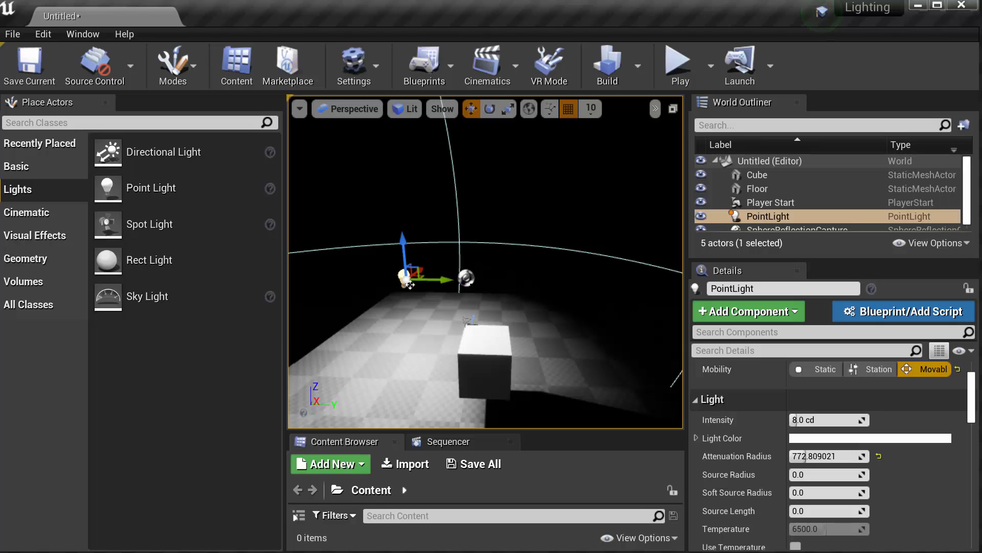
# - Duplicate the point light four times along the Y axis to form a row of five lights above the floor
pyautogui.keyDown('alt'); pyautogui.moveTo(410, 285); pyautogui.dragTo(474, 285); pyautogui.keyUp('alt')
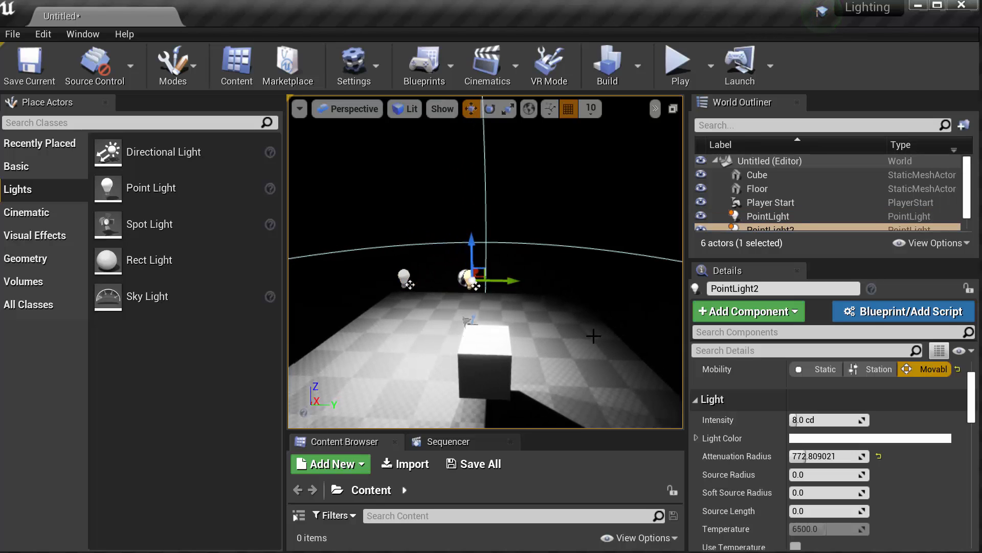
pyautogui.keyDown('alt'); pyautogui.moveTo(491, 281); pyautogui.dragTo(553, 281); pyautogui.keyUp('alt')
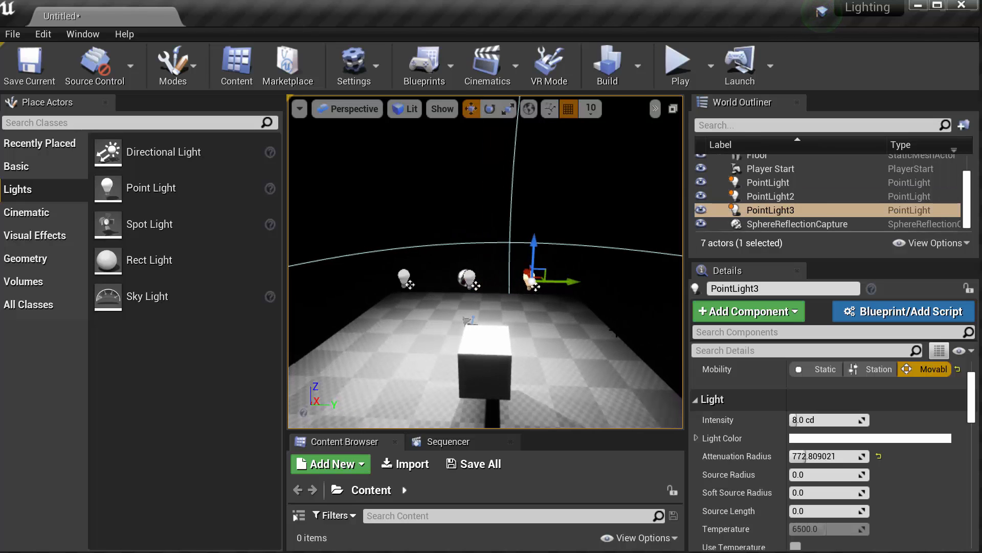
pyautogui.keyDown('alt'); pyautogui.moveTo(574, 280); pyautogui.dragTo(616, 280); pyautogui.keyUp('alt')
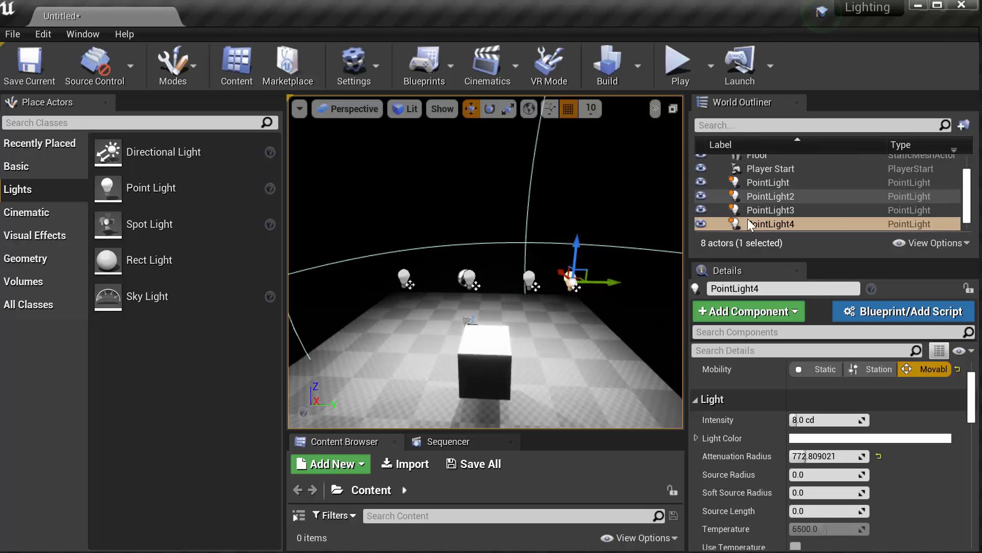
pyautogui.click(631, 170)
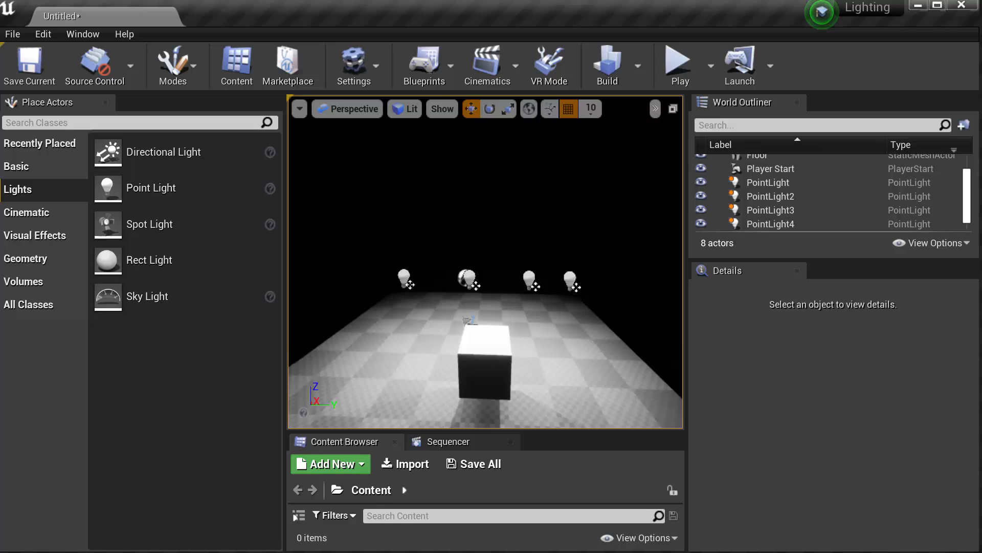
pyautogui.click(570, 279)
pyautogui.keyDown('alt'); pyautogui.moveTo(612, 282); pyautogui.dragTo(663, 282); pyautogui.keyUp('alt')
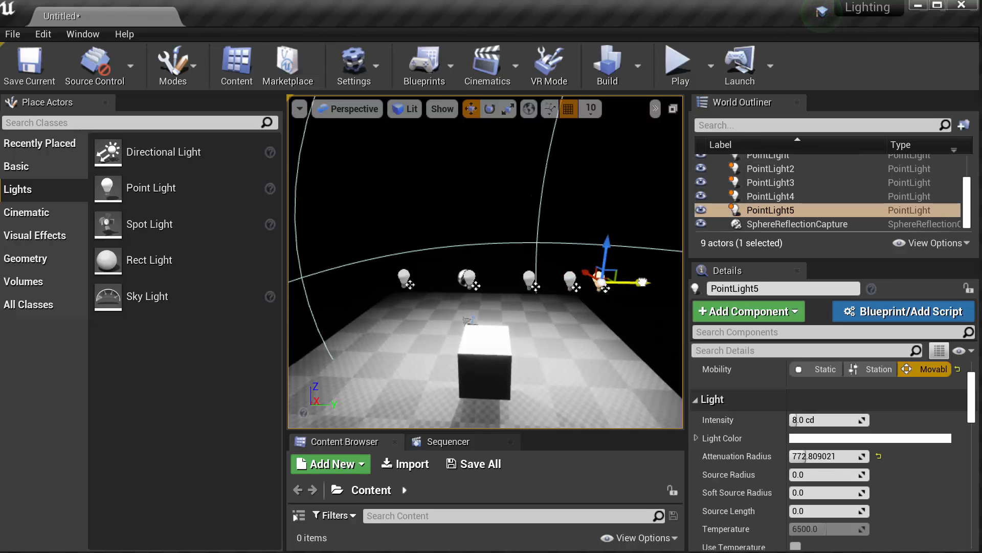
pyautogui.click(540, 199)
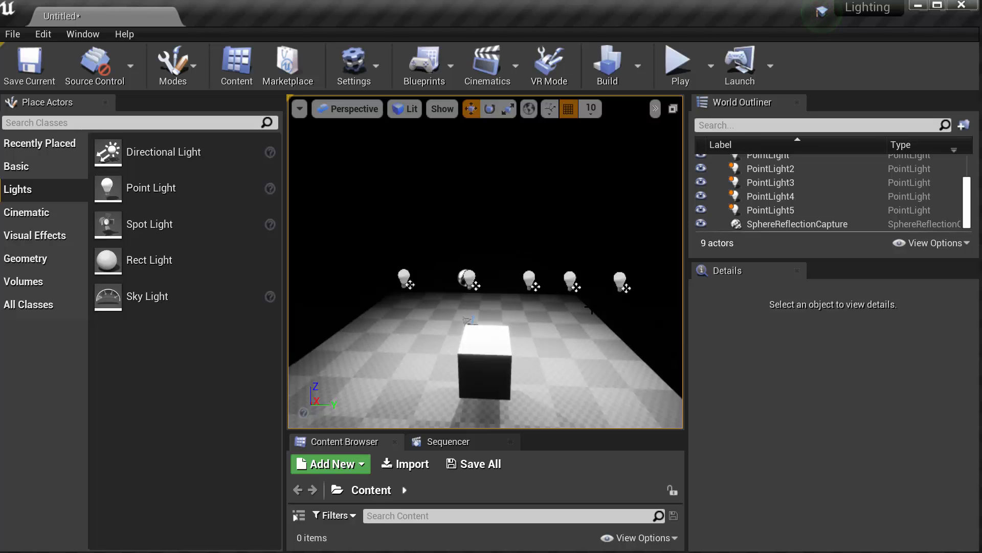
# - Set the mobility of all five point lights to Stationary and return the original PointLight to Movable
pyautogui.click(621, 279)
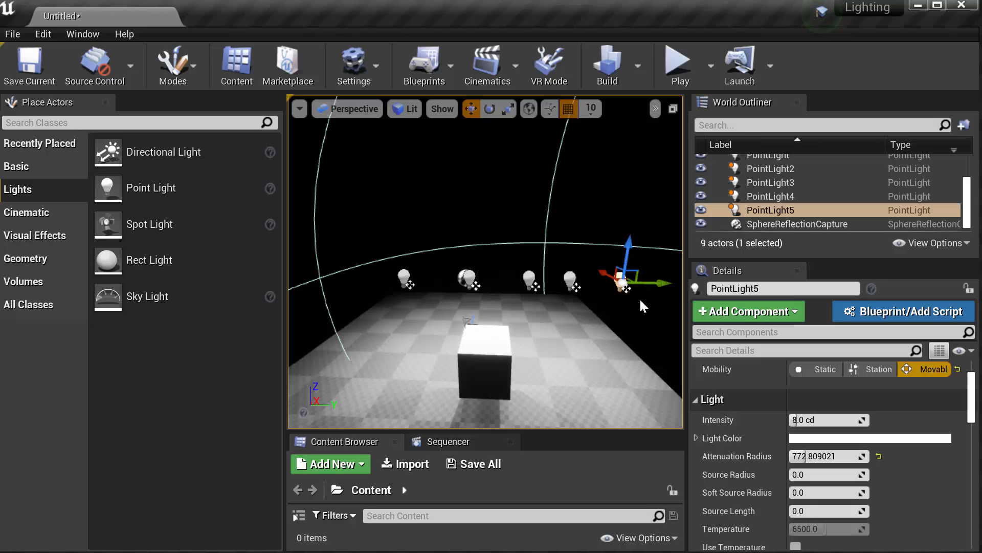
pyautogui.click(873, 371)
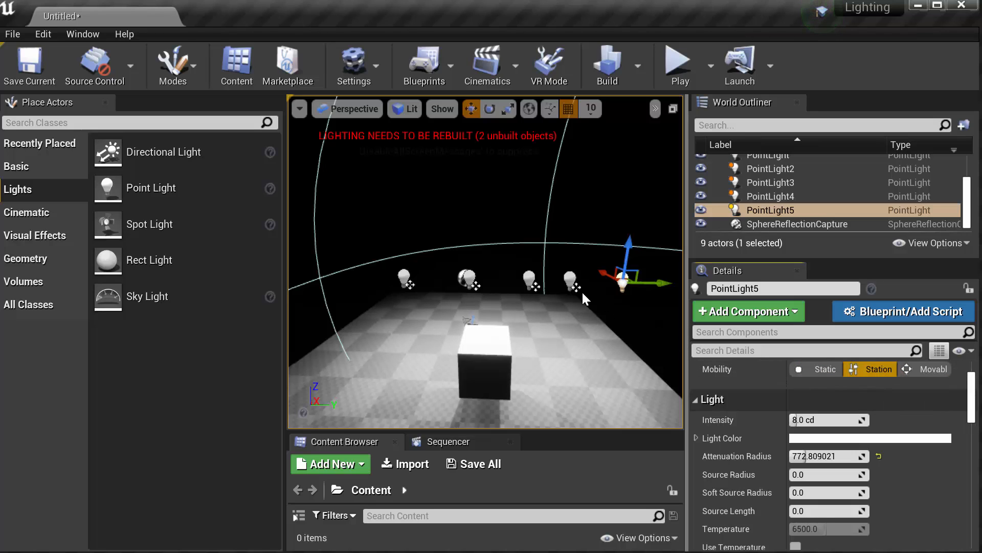
pyautogui.click(570, 281)
pyautogui.click(878, 366)
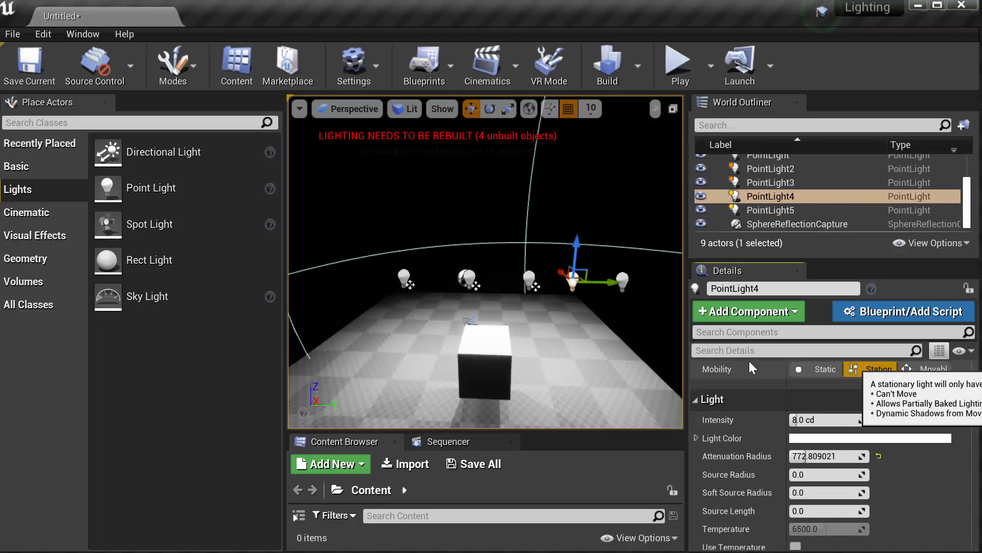
pyautogui.click(529, 281)
pyautogui.click(879, 370)
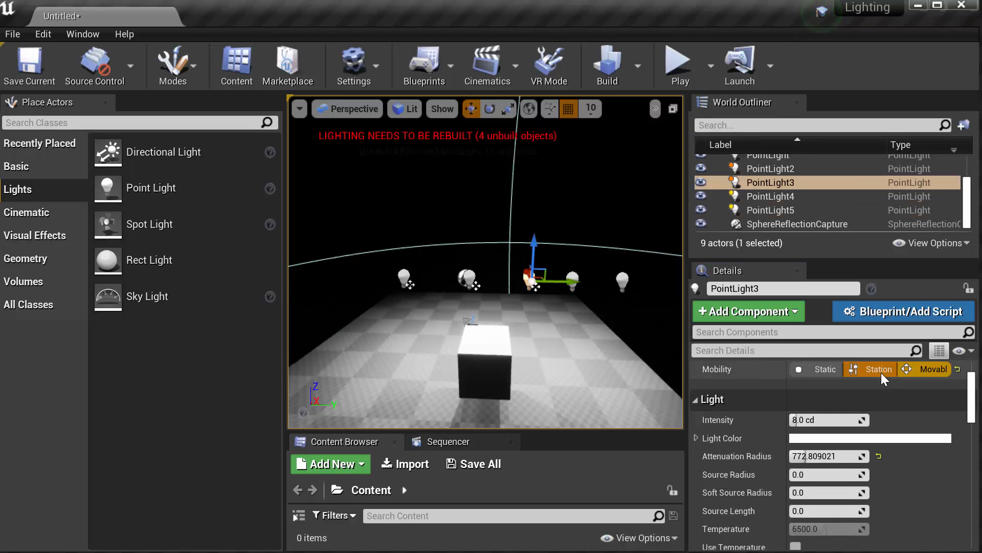
pyautogui.click(468, 279)
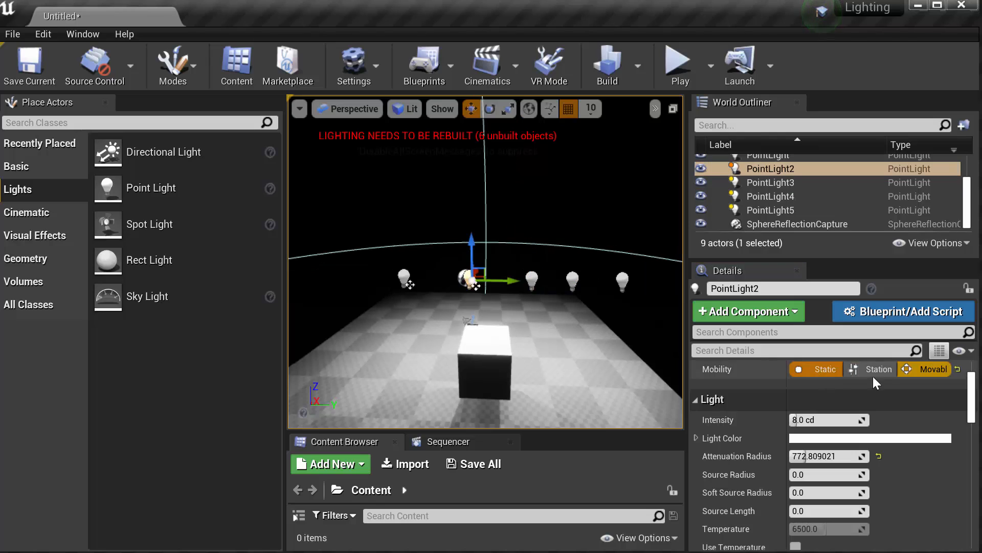
pyautogui.click(879, 368)
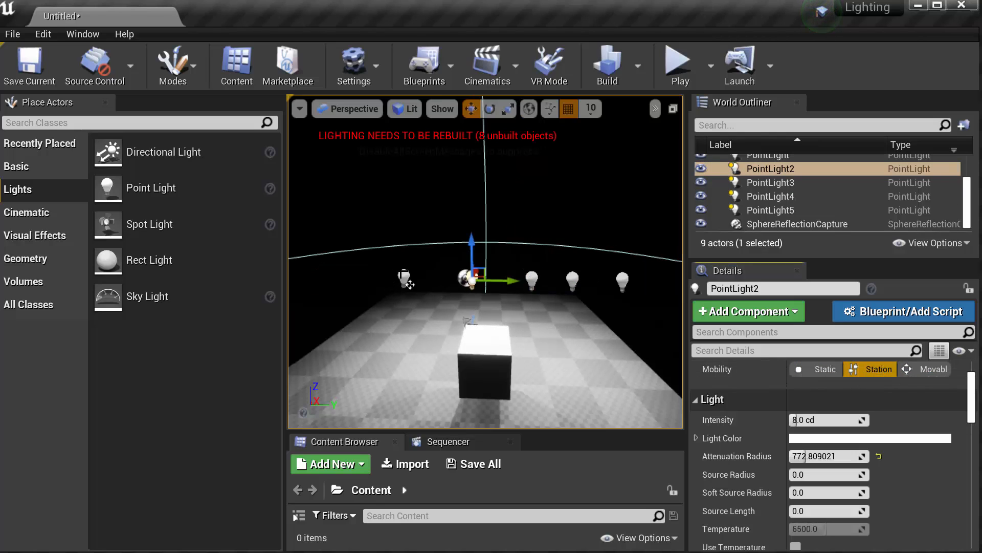
pyautogui.click(406, 279)
pyautogui.click(880, 370)
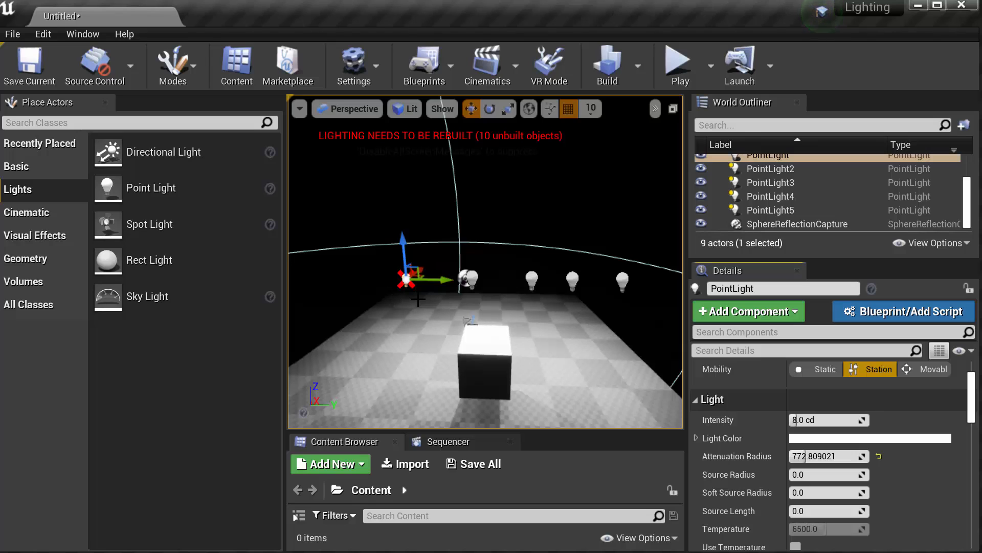
pyautogui.click(928, 368)
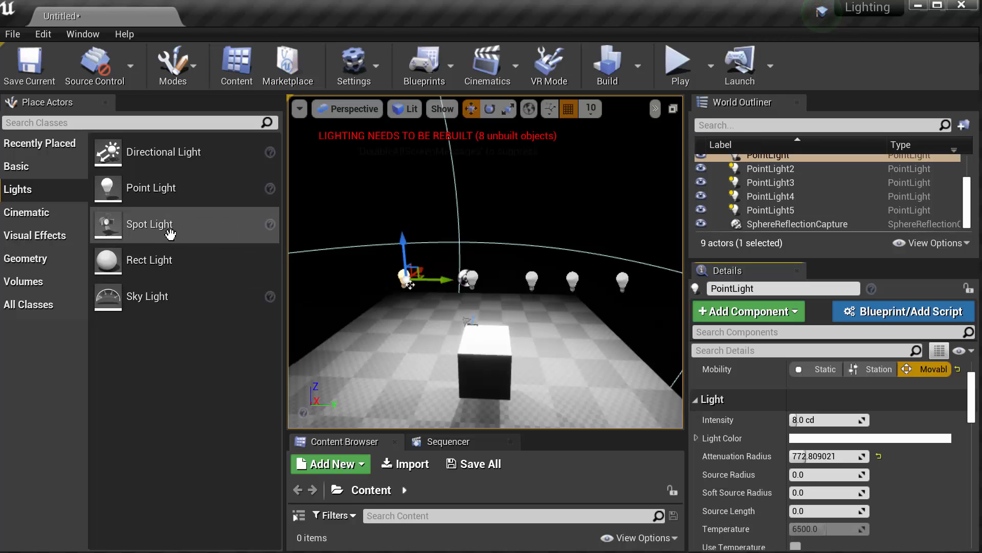
# - Place a spot light on the floor beside the cube and reselect the original PointLight
pyautogui.moveTo(164, 229); pyautogui.dragTo(400, 375)
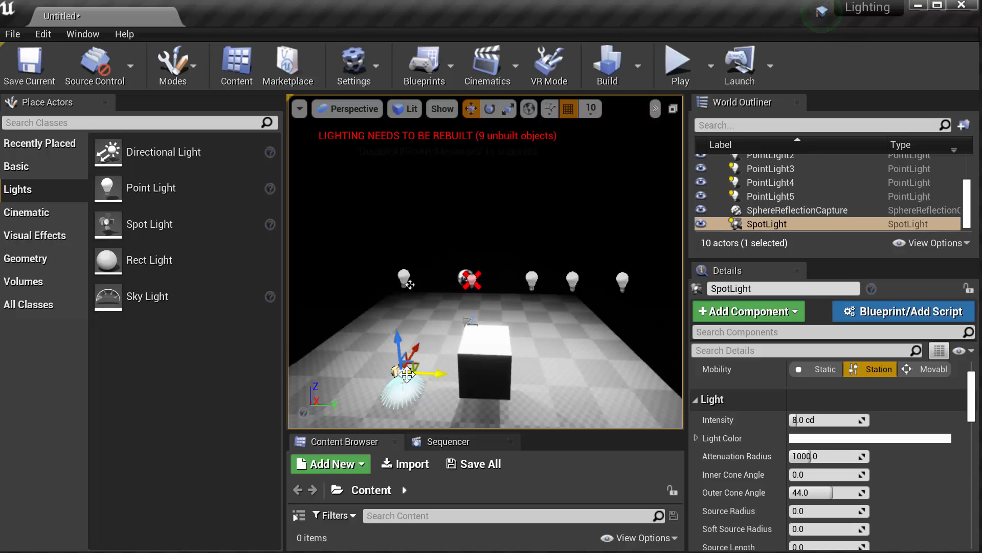
pyautogui.click(407, 281)
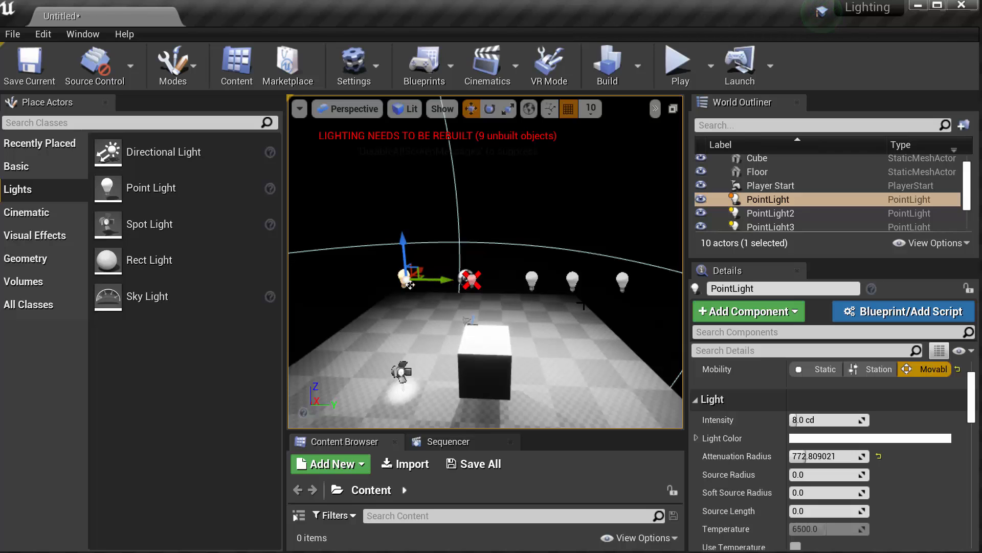
# - Delete the four duplicated point lights, PointLight5 through PointLight2, keeping the original PointLight
pyautogui.click(622, 280)
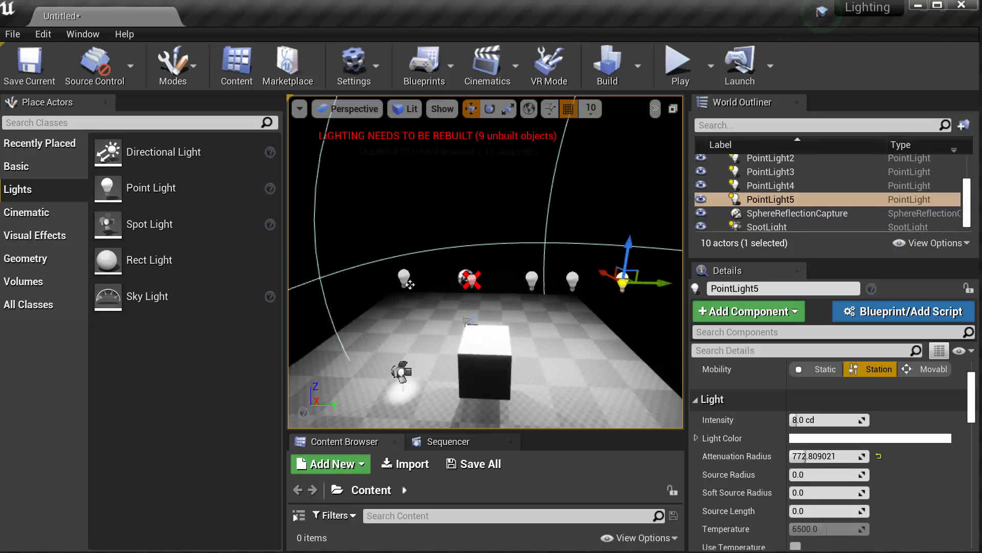
pyautogui.press('Delete')
pyautogui.click(572, 279)
pyautogui.press('Delete')
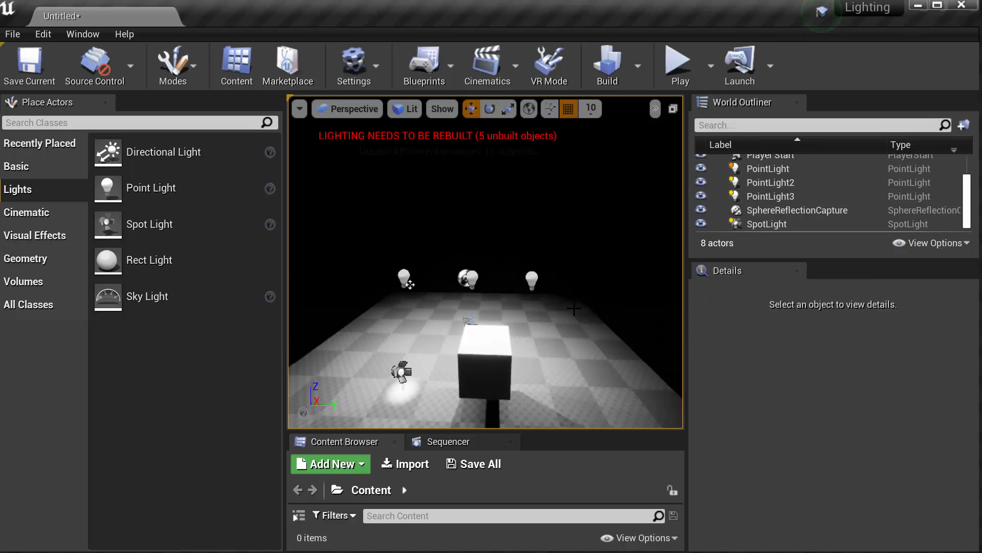
pyautogui.click(531, 279)
pyautogui.press('Delete')
pyautogui.click(470, 279)
pyautogui.press('Delete')
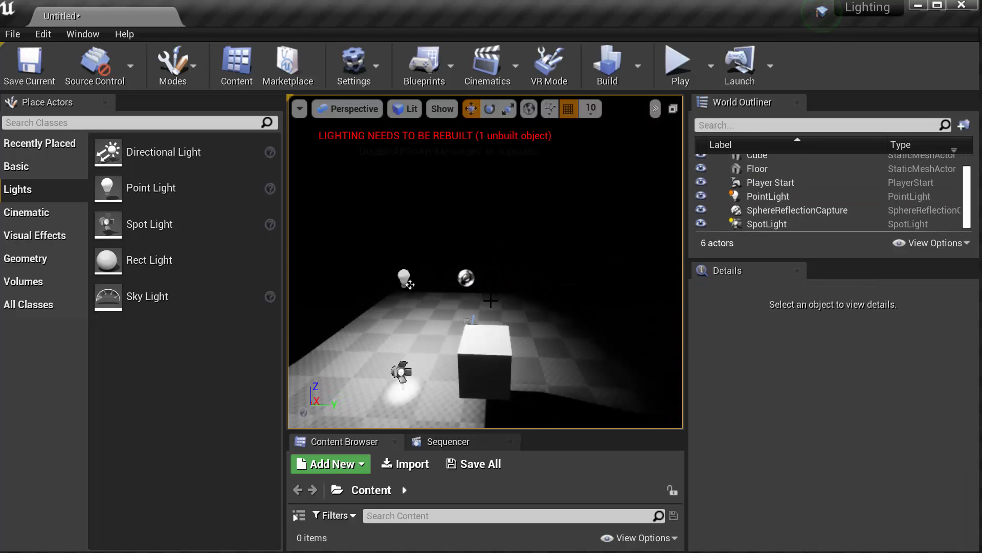
# - Delete the remaining PointLight above the floor
pyautogui.click(404, 279)
pyautogui.press('Delete')
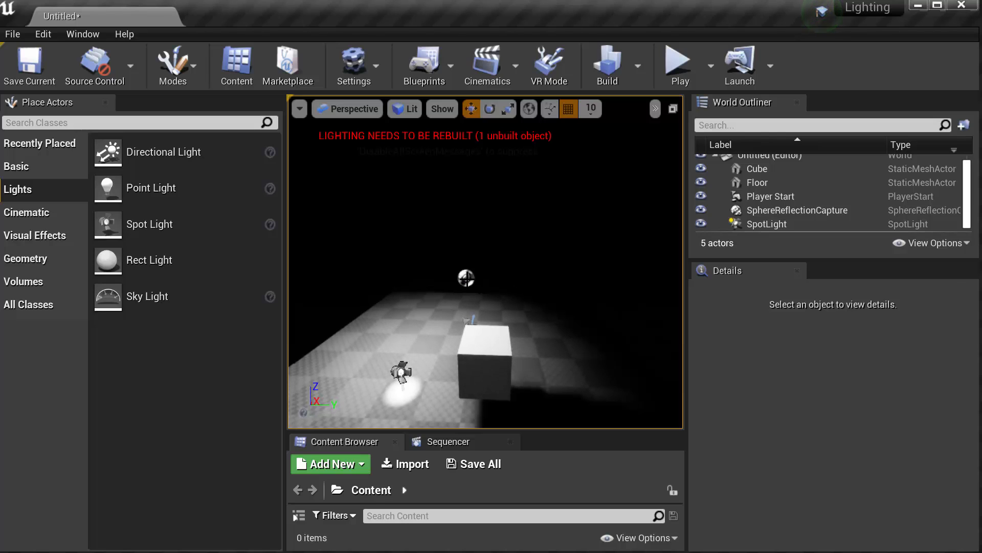
# - Set the Influence Radius of the SphereReflectionCapture to 500
pyautogui.click(466, 278)
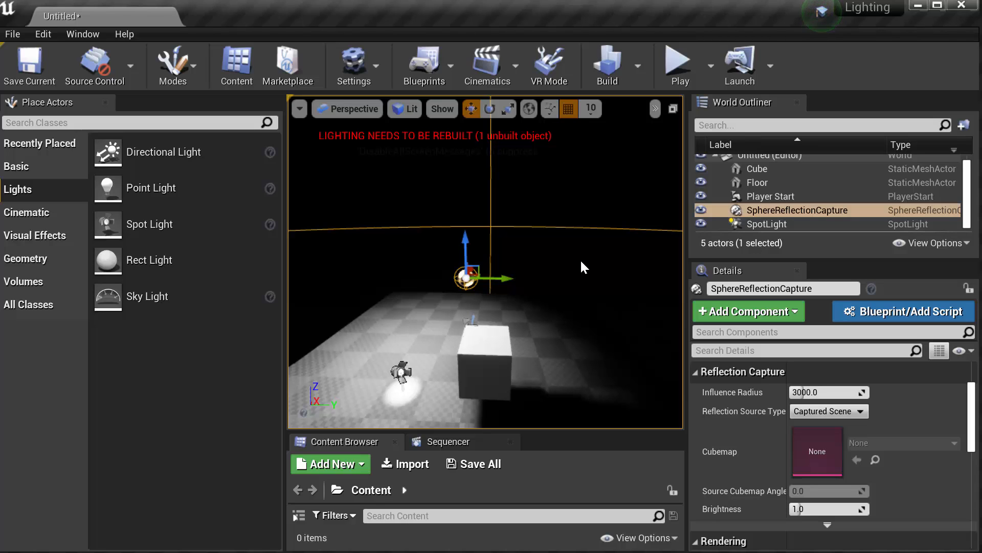
pyautogui.scroll(-10, 486, 262)
pyautogui.scroll(8, 486, 261)
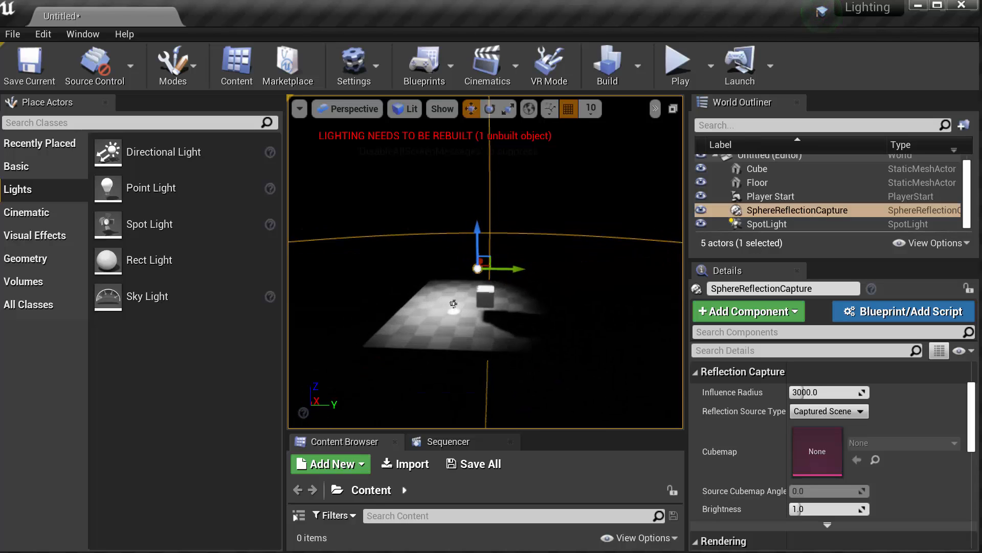
pyautogui.scroll(1, 486, 262)
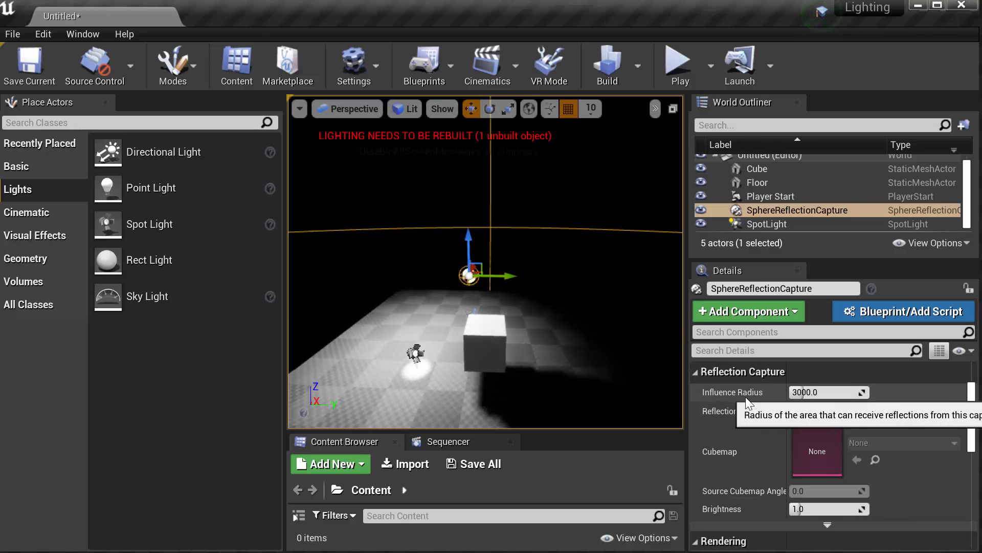
pyautogui.click(808, 393)
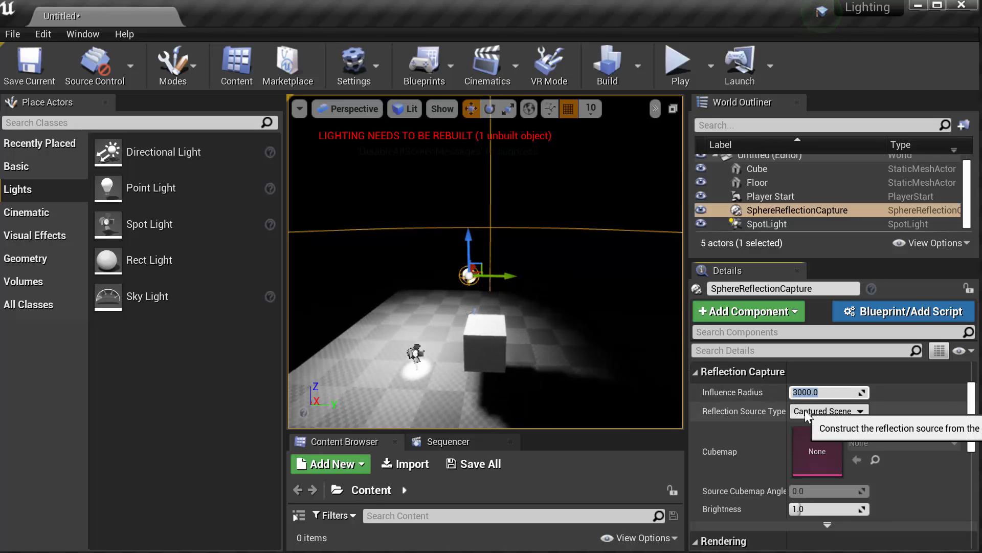
pyautogui.write('500')
pyautogui.press('Return')
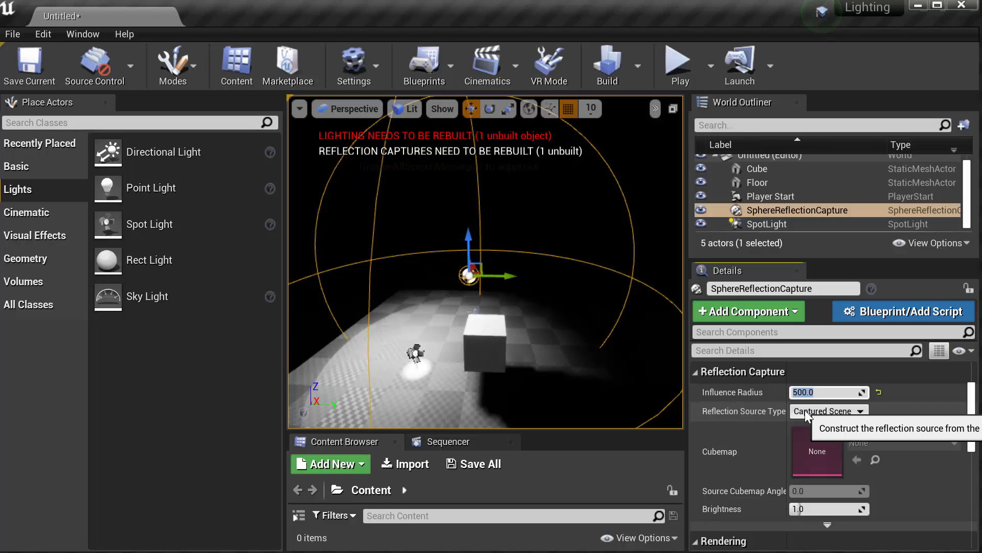
pyautogui.scroll(-3, 520, 306)
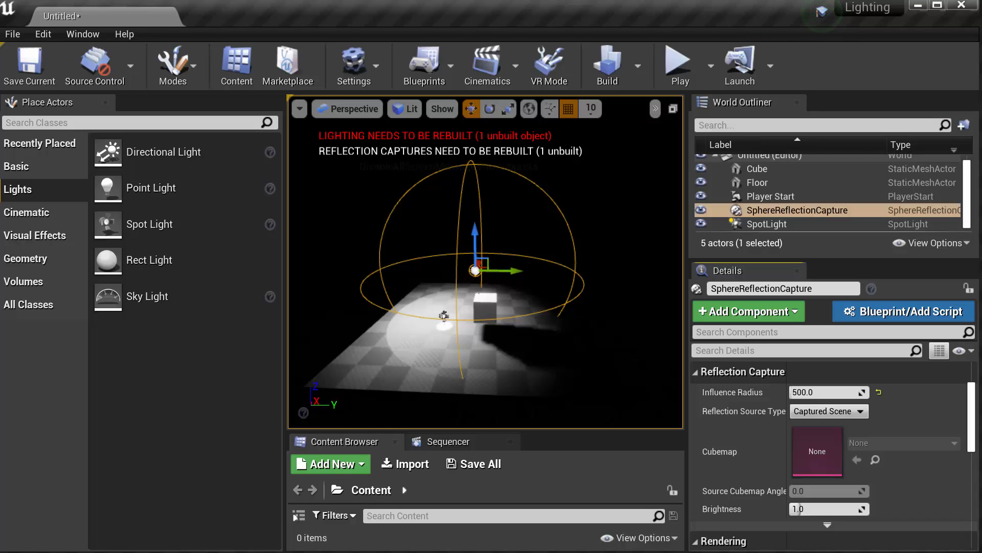
# - Delete the SphereReflectionCapture from the level
pyautogui.click(81, 124)
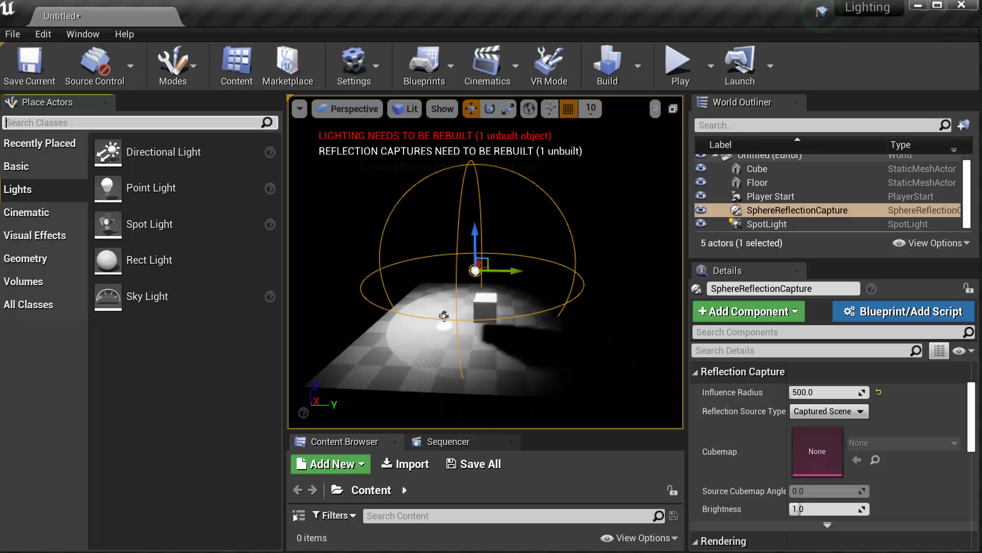
pyautogui.click(785, 214)
pyautogui.press('Delete')
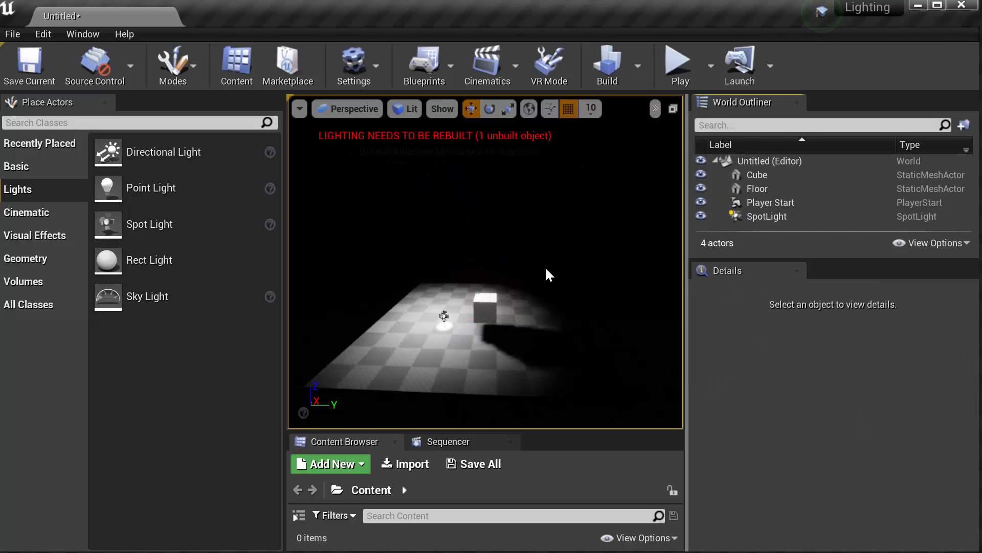
# - Set the mobility of the SpotLight beside the cube to Movable and build the level lighting
pyautogui.scroll(4, 498, 333)
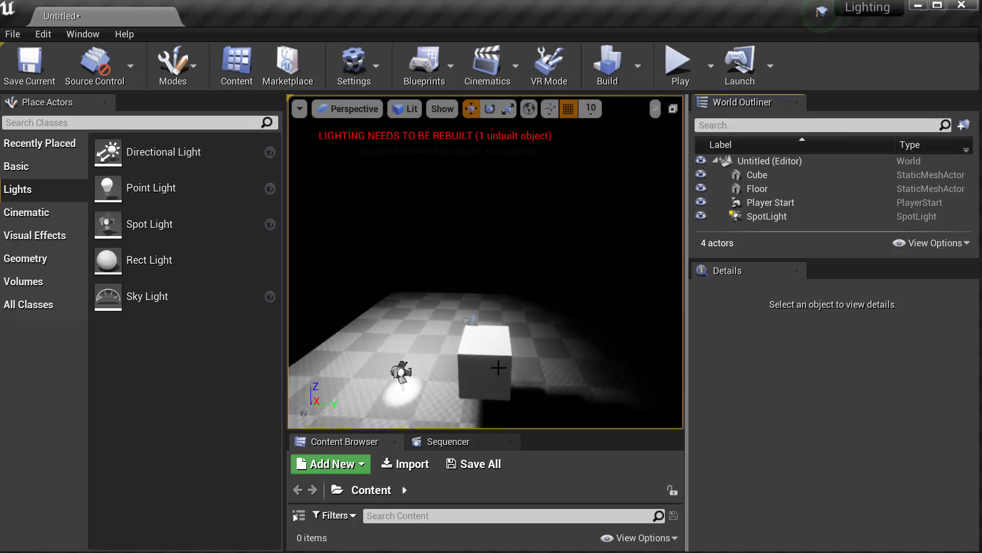
pyautogui.scroll(3, 500, 394)
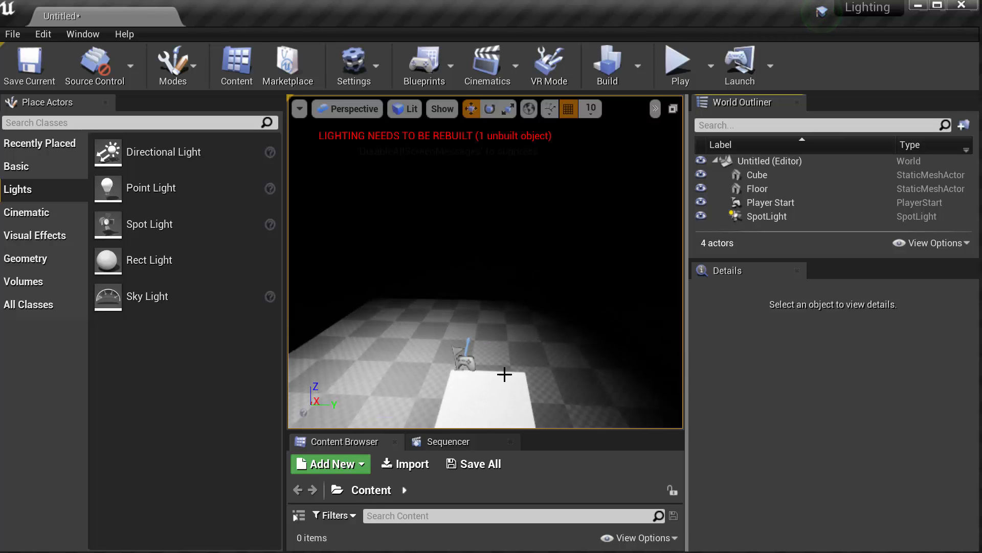
pyautogui.scroll(-4, 507, 359)
pyautogui.scroll(-4, 506, 359)
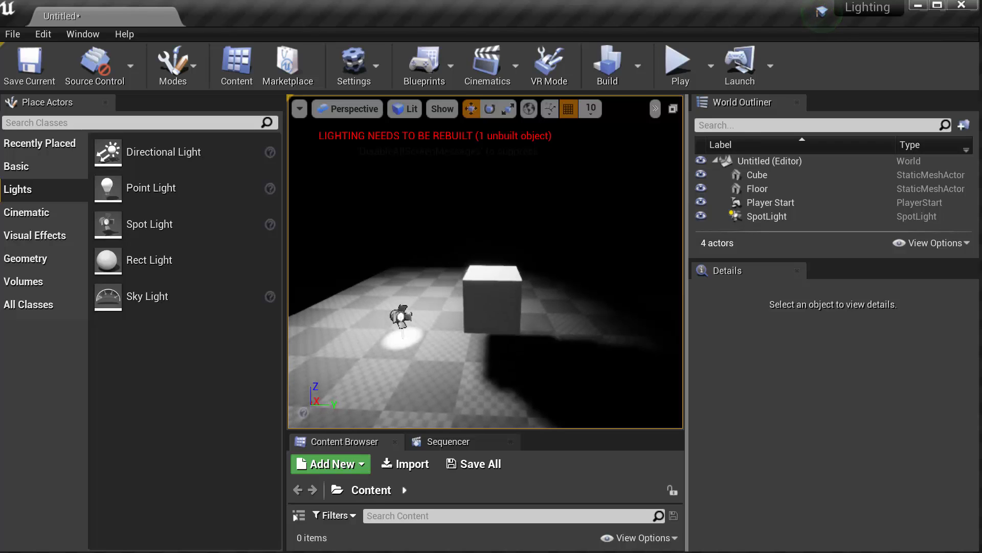
pyautogui.click(399, 316)
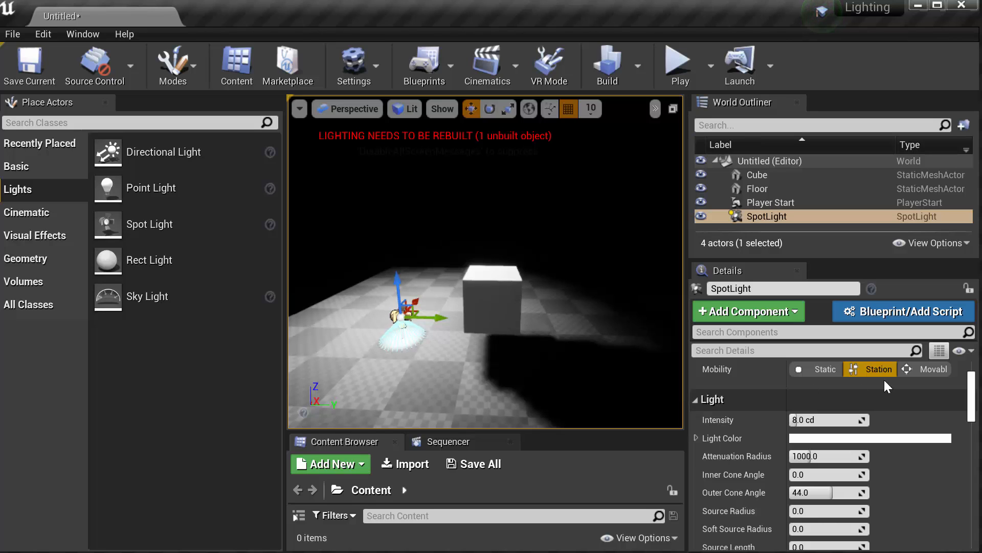
pyautogui.click(927, 369)
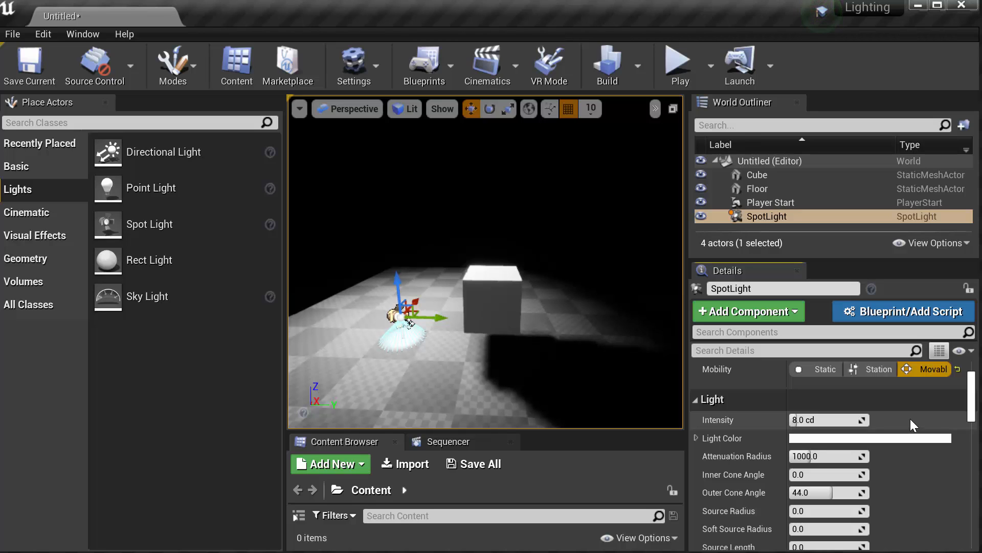
pyautogui.click(609, 67)
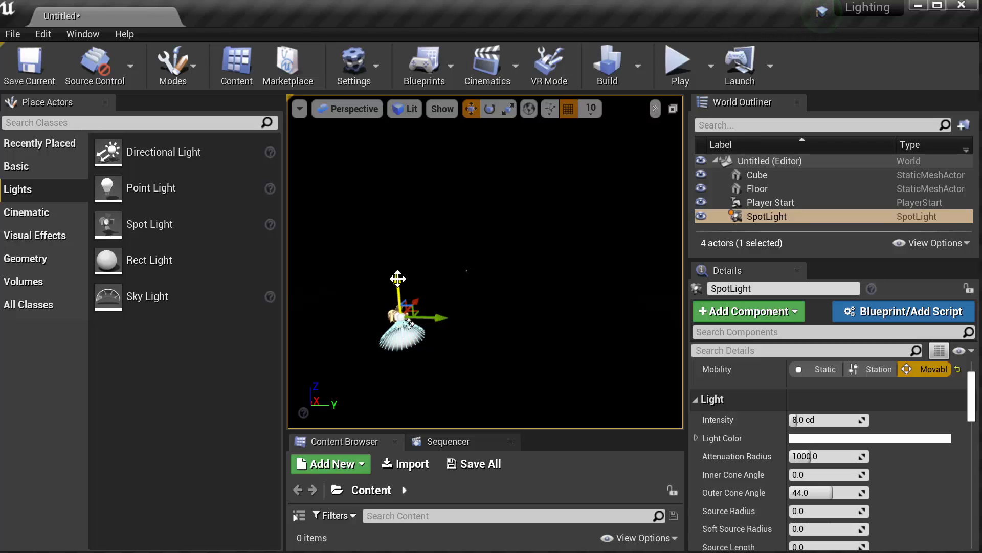
# - Raise the SpotLight high above the floor and rotate it so its cone points toward the cube
pyautogui.moveTo(397, 278); pyautogui.dragTo(393, 129)
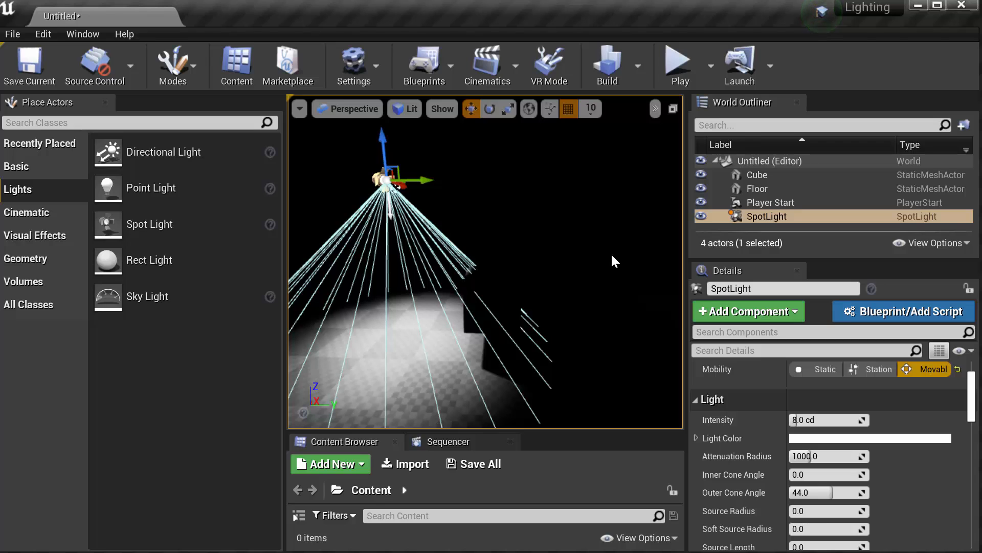
pyautogui.click(491, 109)
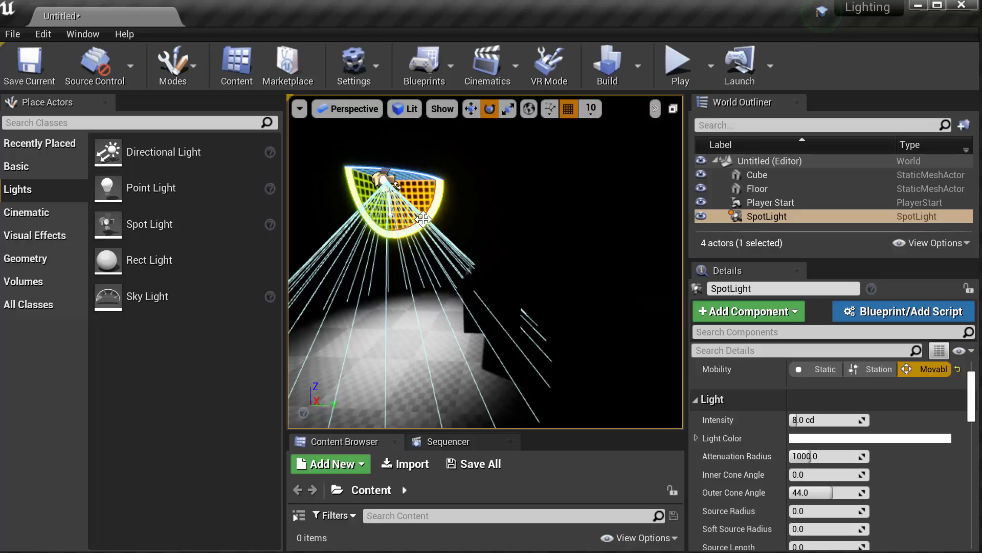
pyautogui.moveTo(448, 204); pyautogui.dragTo(453, 256)
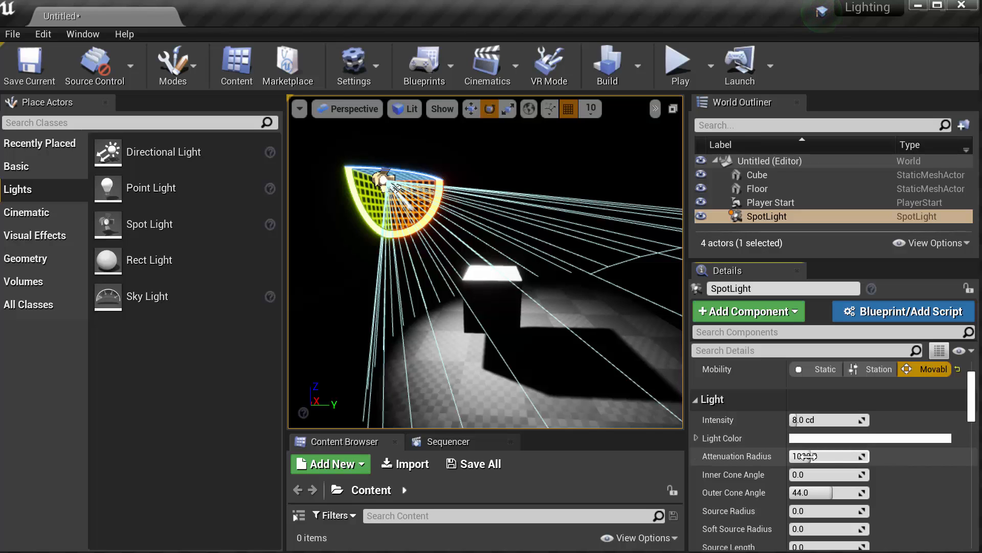
# - Adjust the SpotLight to an Attenuation Radius of about 792, an Outer Cone Angle of about 37.48 and an Inner Cone Angle of 1.0
pyautogui.moveTo(808, 456)
pyautogui.mouseDown()
pyautogui.moveTo(749, 456)
pyautogui.moveTo(791, 456)
pyautogui.mouseUp()
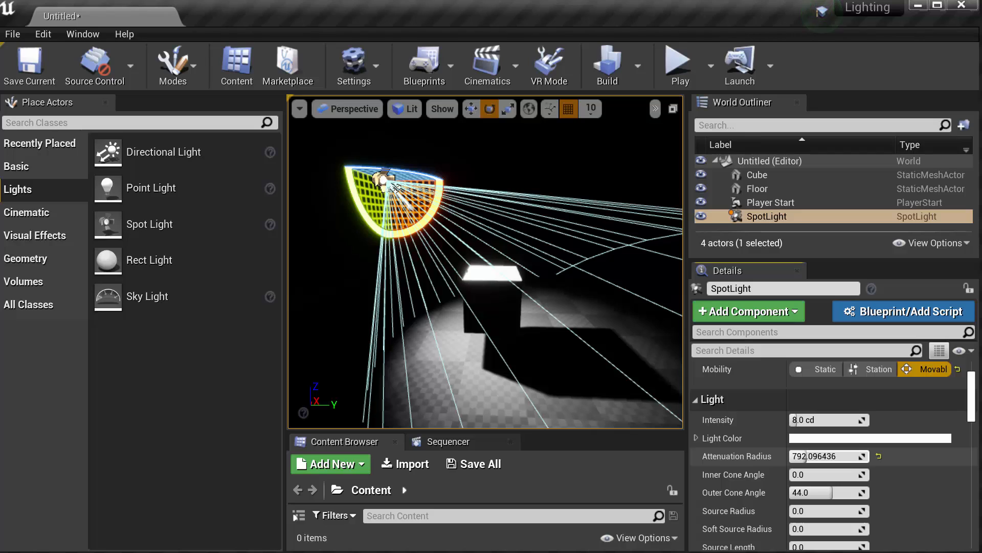
pyautogui.moveTo(829, 495); pyautogui.dragTo(816, 494)
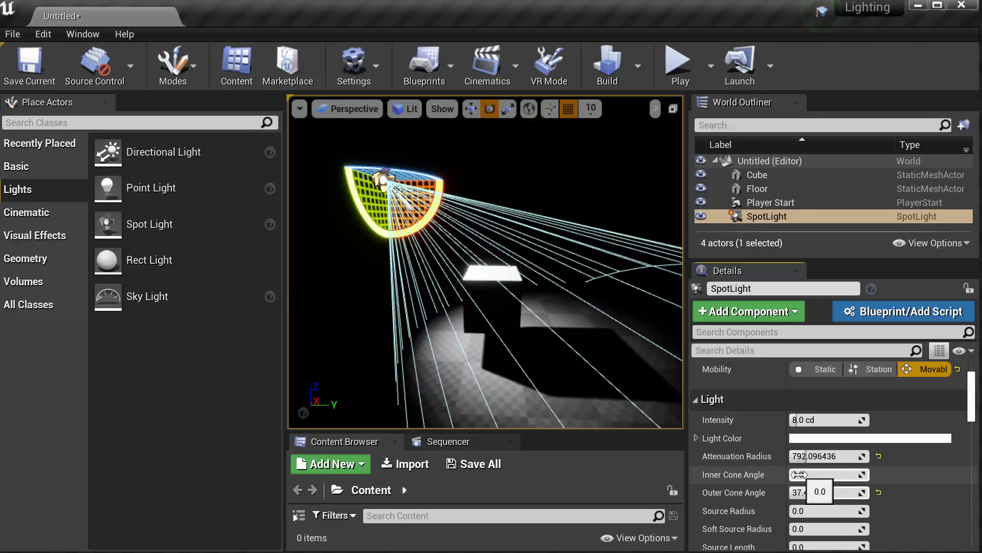
pyautogui.moveTo(808, 474); pyautogui.dragTo(867, 474)
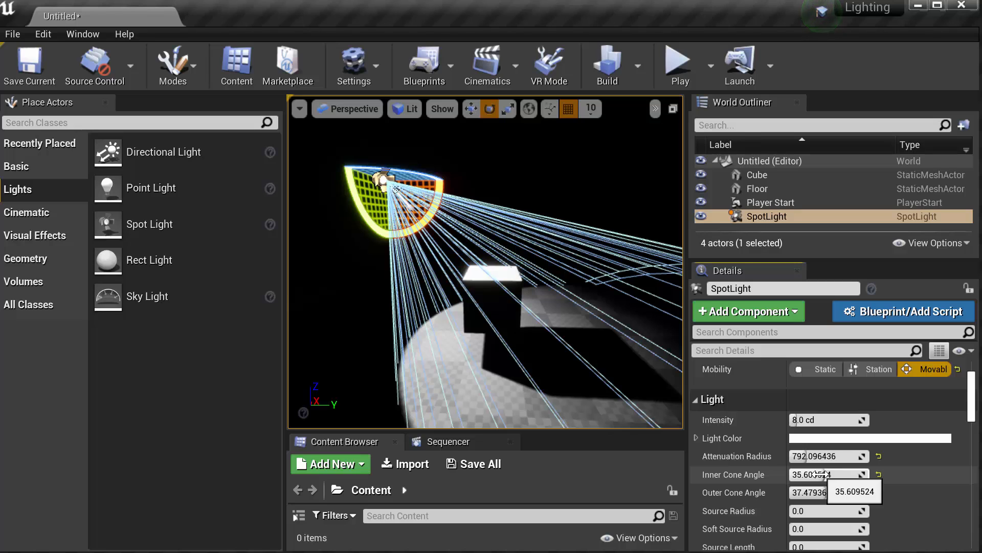
pyautogui.moveTo(819, 474); pyautogui.dragTo(791, 474)
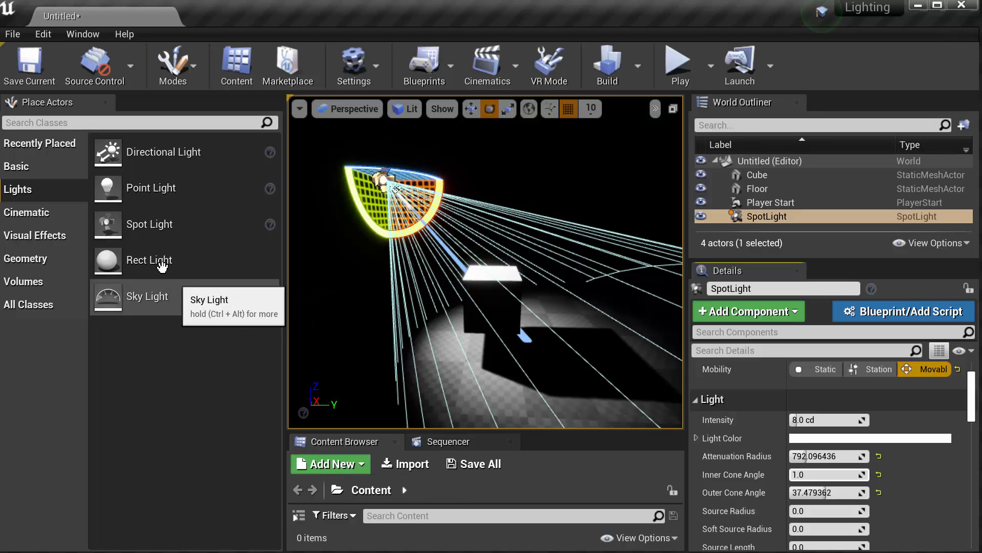
# - Place a rect light on the floor near the cube and delete the SpotLight
pyautogui.moveTo(162, 265); pyautogui.dragTo(409, 364)
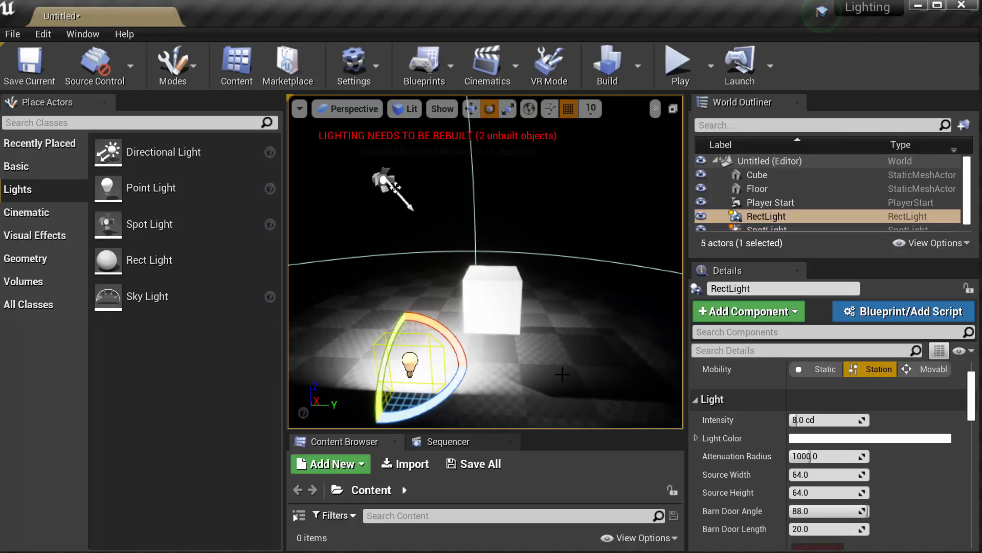
pyautogui.click(385, 182)
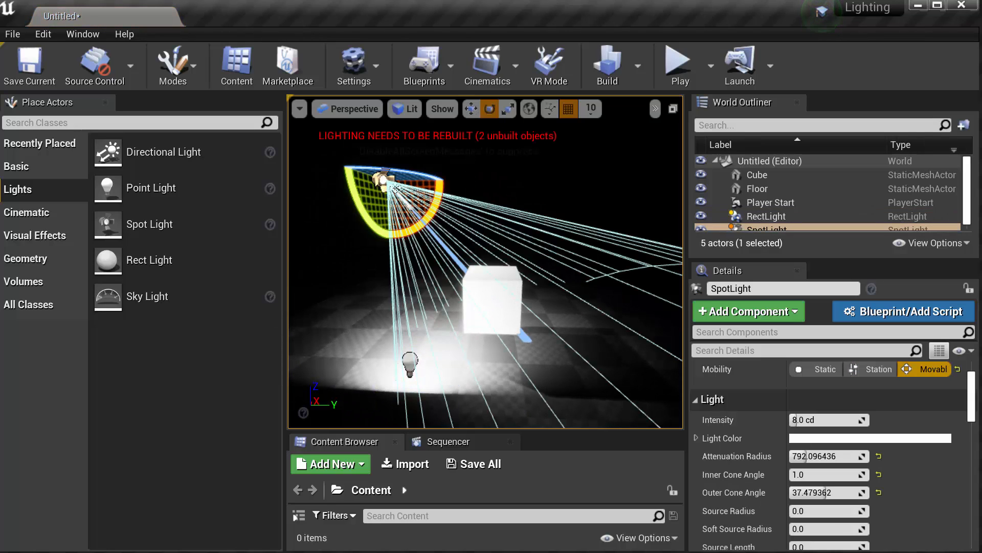
pyautogui.press('Delete')
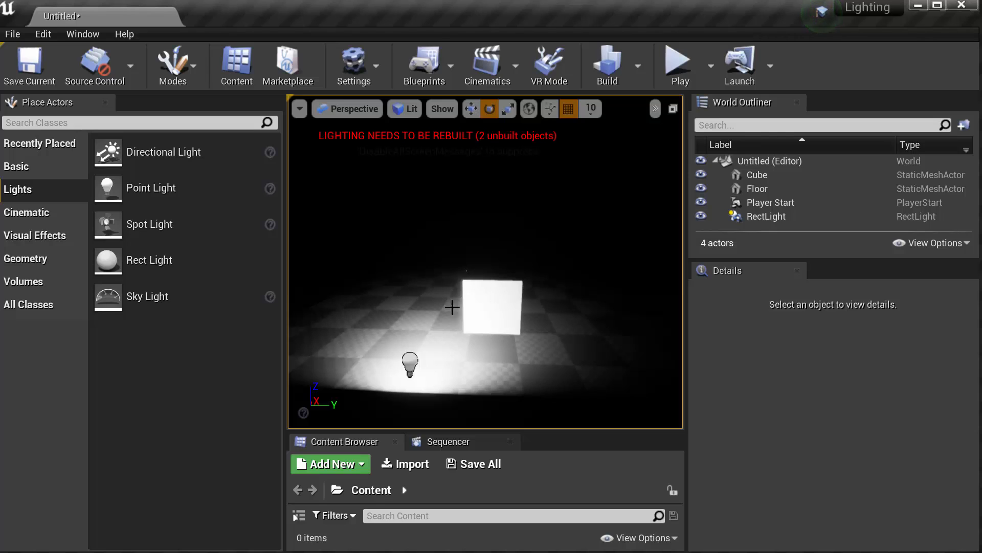
# - Set the RectLight's mobility to Movable and rotate it slightly
pyautogui.click(411, 361)
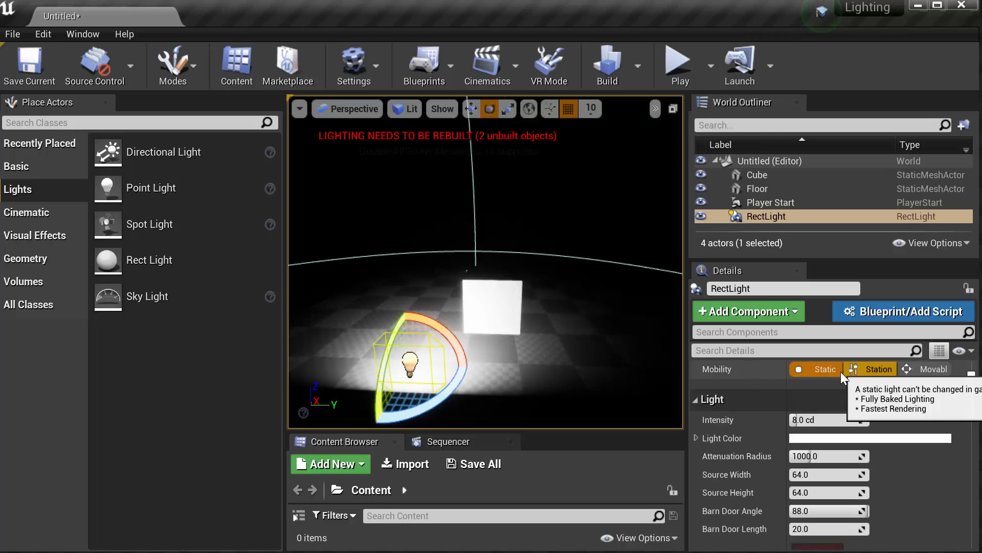
pyautogui.click(935, 370)
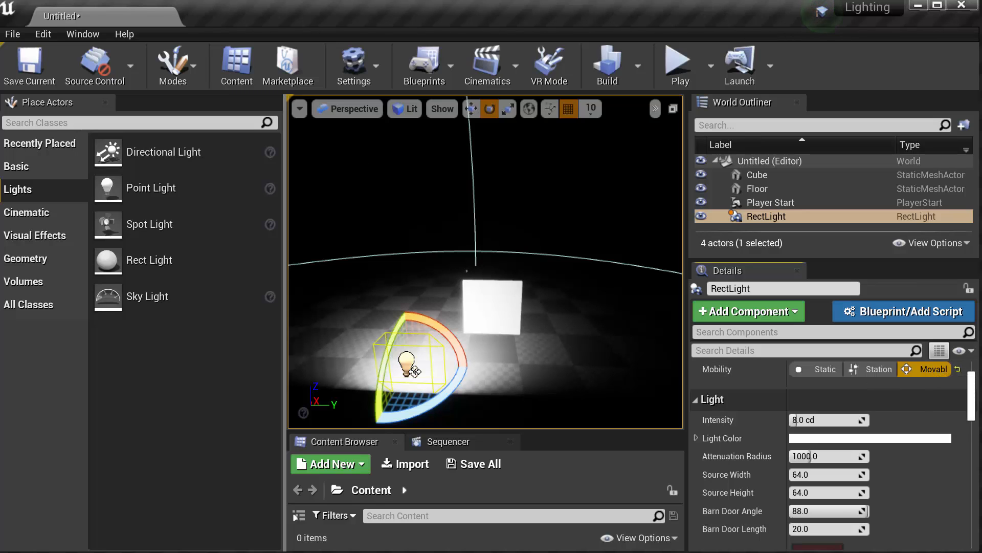
pyautogui.moveTo(451, 391)
pyautogui.mouseDown()
pyautogui.moveTo(436, 402)
pyautogui.moveTo(445, 396)
pyautogui.mouseUp()
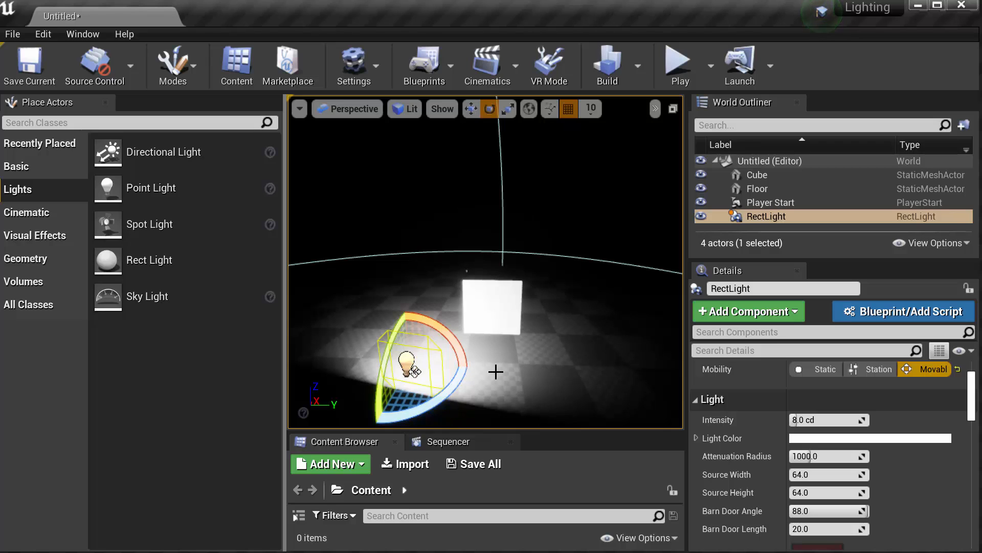
# - Raise the RectLight above the floor beside the cube and rotate it again
pyautogui.press('w')
pyautogui.moveTo(409, 365); pyautogui.dragTo(401, 243)
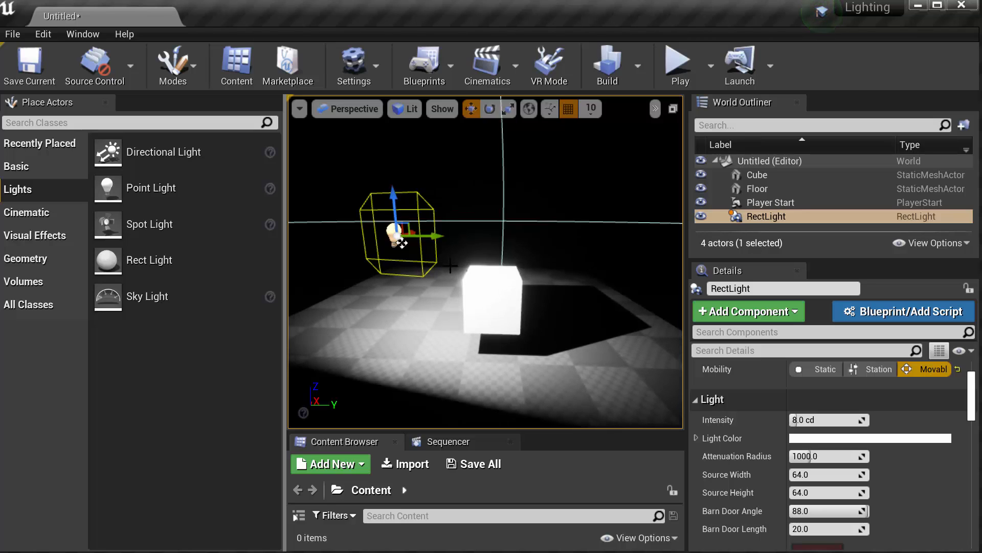
pyautogui.press('e')
pyautogui.moveTo(413, 226); pyautogui.dragTo(473, 310)
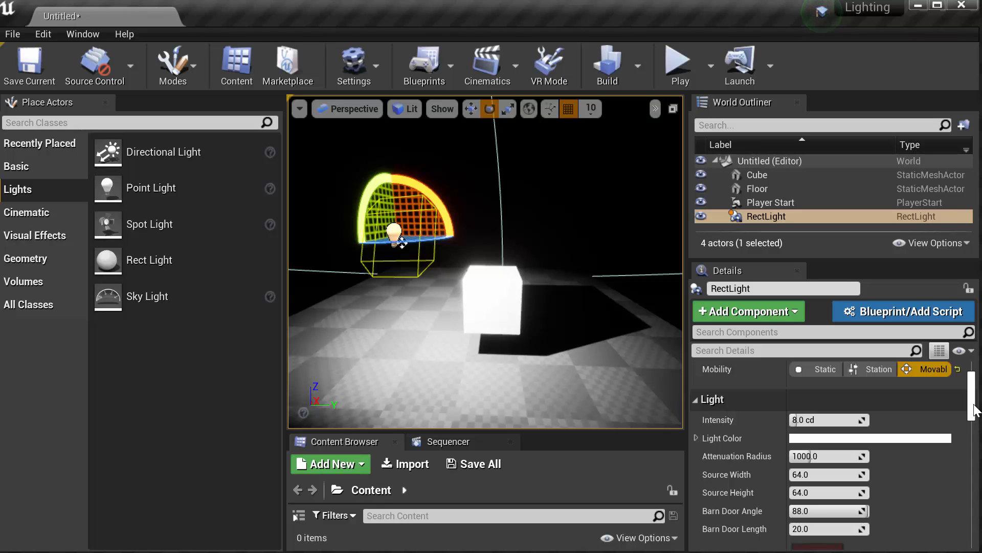
# - Undo the RectLight edits, the SpotLight deletion and the RectLight placement
pyautogui.hotkey('ctrl', 'z')
pyautogui.hotkey('ctrl', 'z')
pyautogui.hotkey('ctrl', 'z')
pyautogui.hotkey('ctrl', 'z')
pyautogui.hotkey('ctrl', 'z')
pyautogui.hotkey('ctrl', 'z')
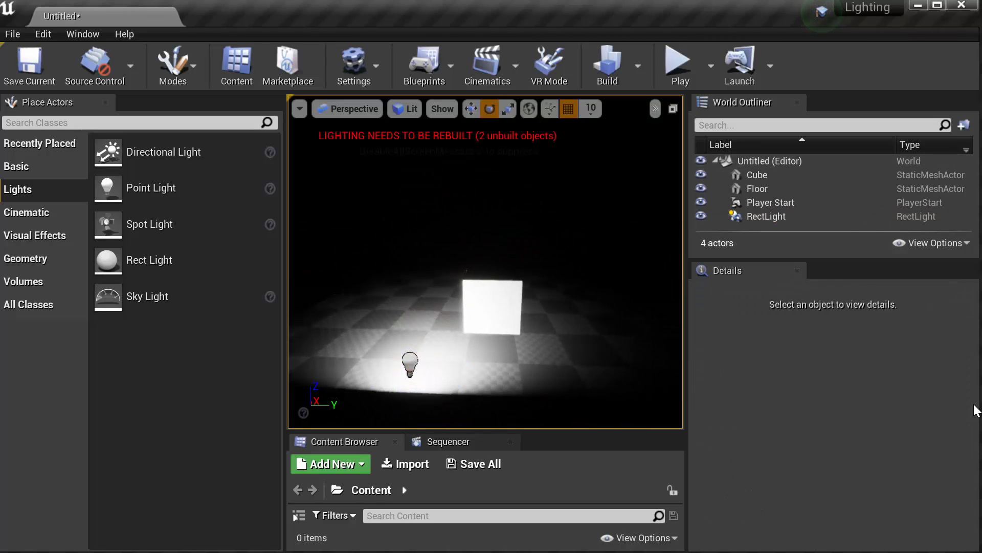
pyautogui.hotkey('ctrl', 'z')
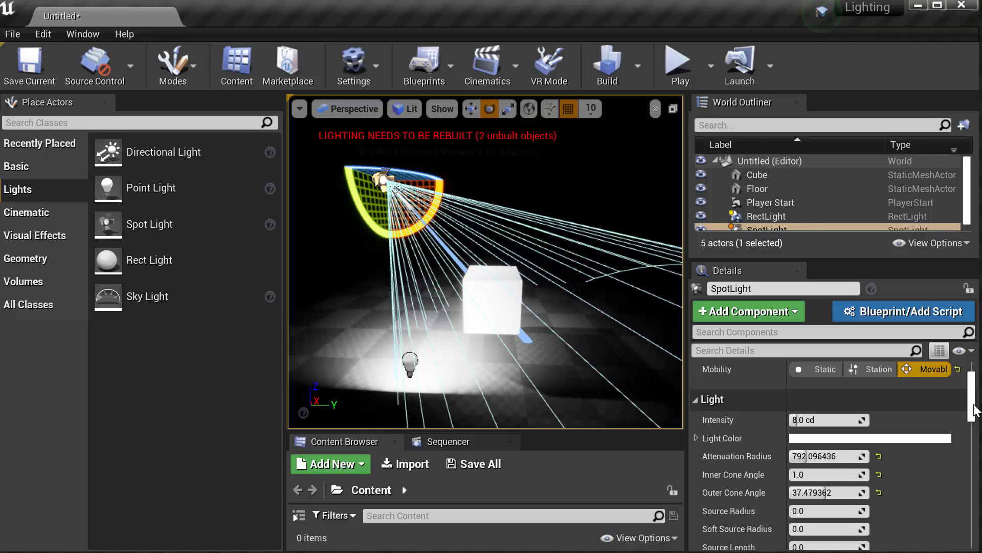
pyautogui.hotkey('ctrl', 'z')
pyautogui.hotkey('ctrl', 'z')
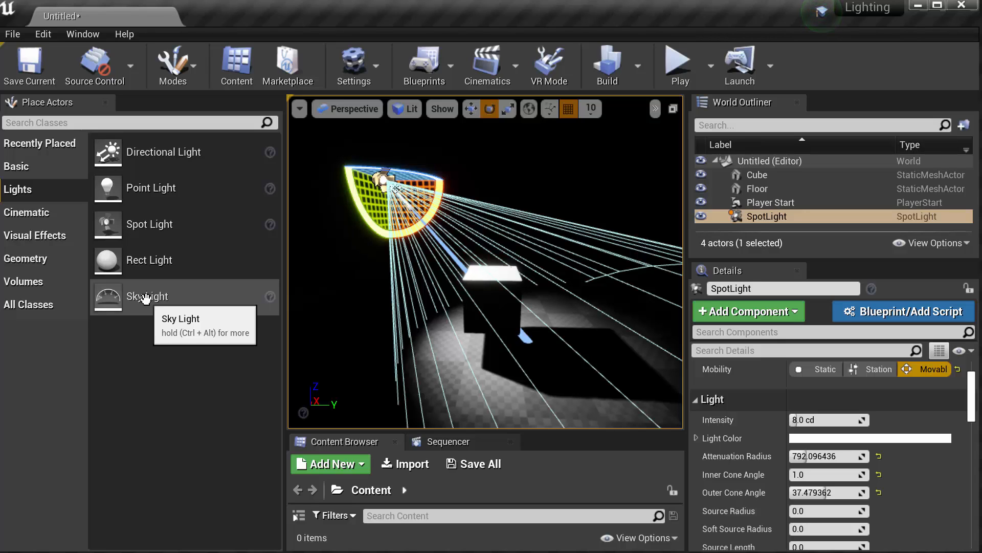
# - Place a sky light on the floor in front of the cube and show the placeable Visual Effects actors
pyautogui.moveTo(149, 299); pyautogui.dragTo(468, 384)
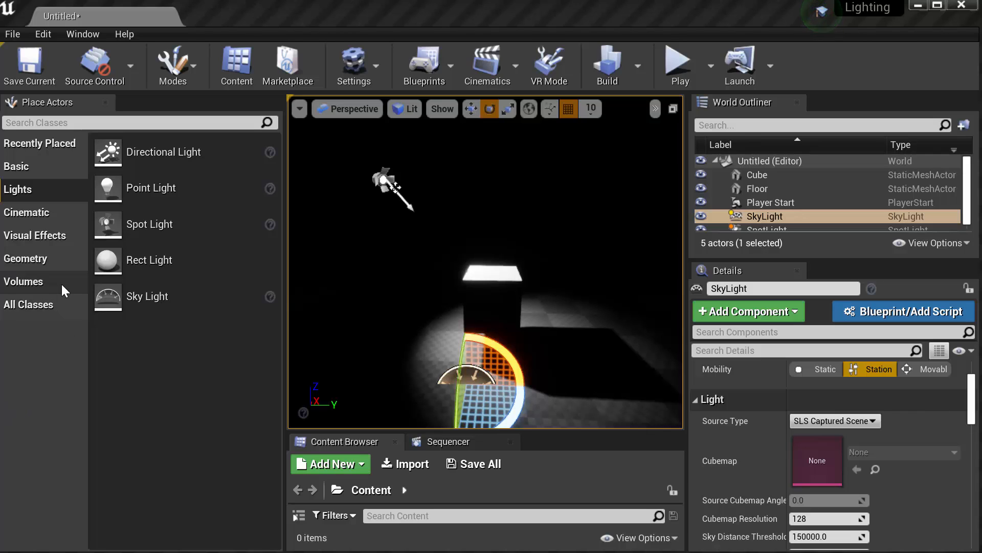
pyautogui.click(53, 240)
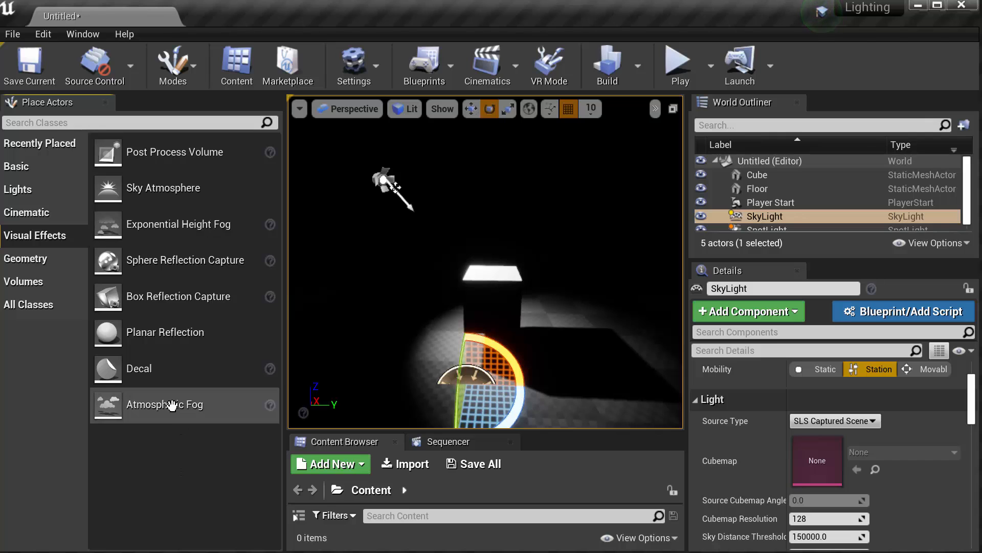
# - Place an Atmospheric Fog actor on the floor beside the cube and switch the SkyLight's mobility between Stationary and Movable, ending on Movable
pyautogui.moveTo(171, 404); pyautogui.dragTo(412, 313)
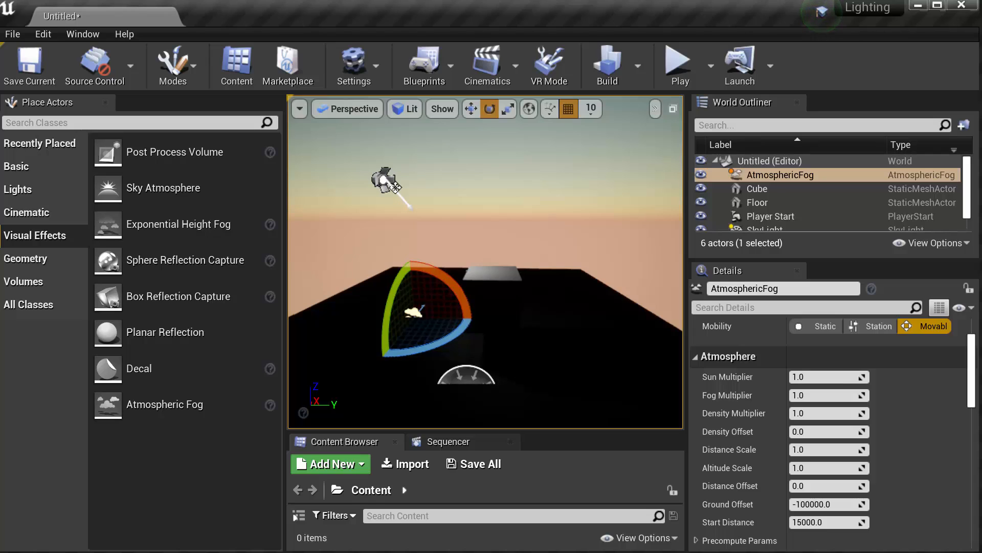
pyautogui.click(463, 375)
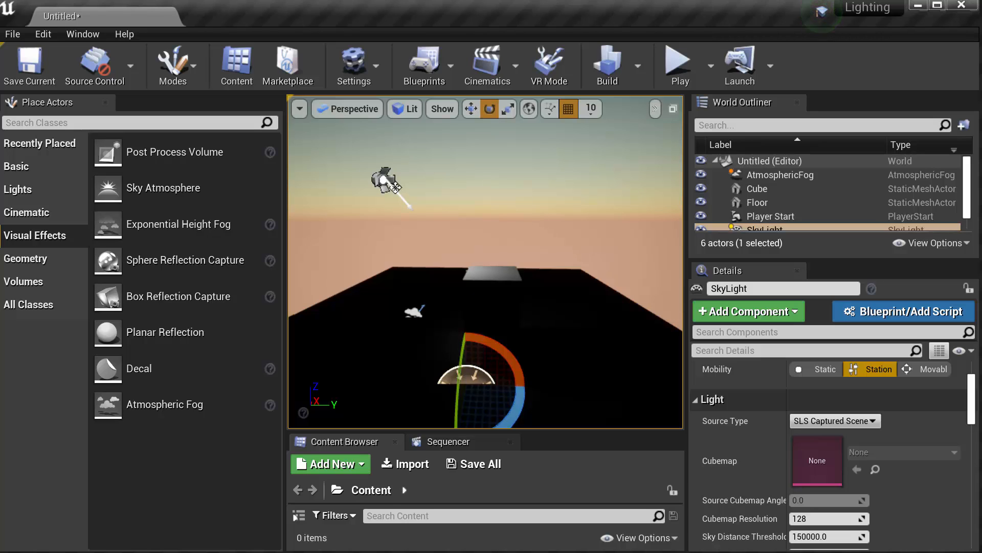
pyautogui.click(923, 372)
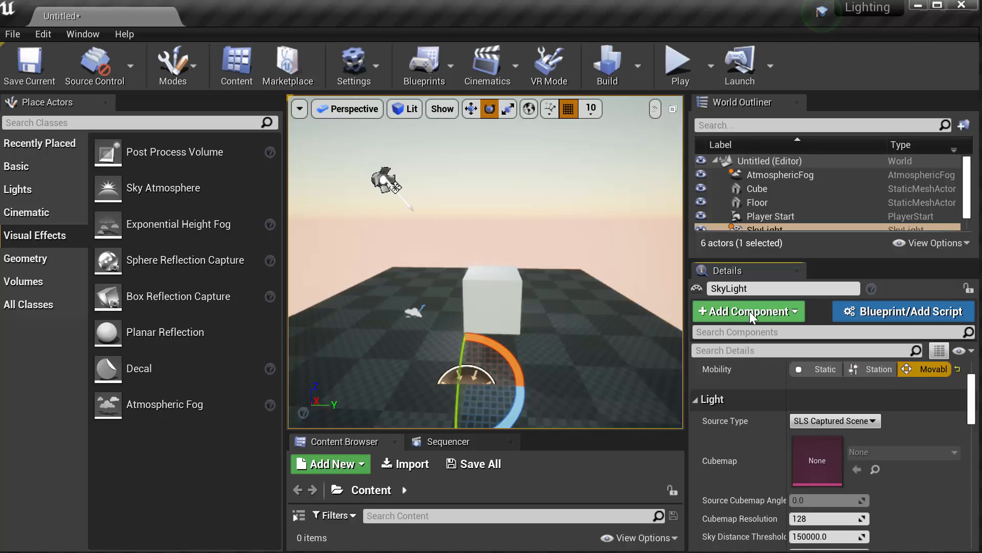
pyautogui.click(867, 368)
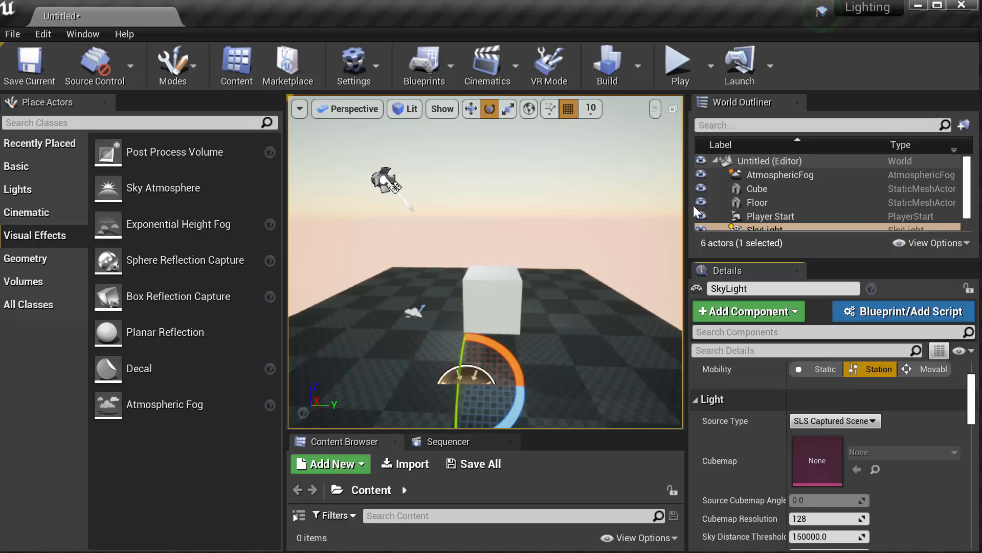
pyautogui.click(921, 370)
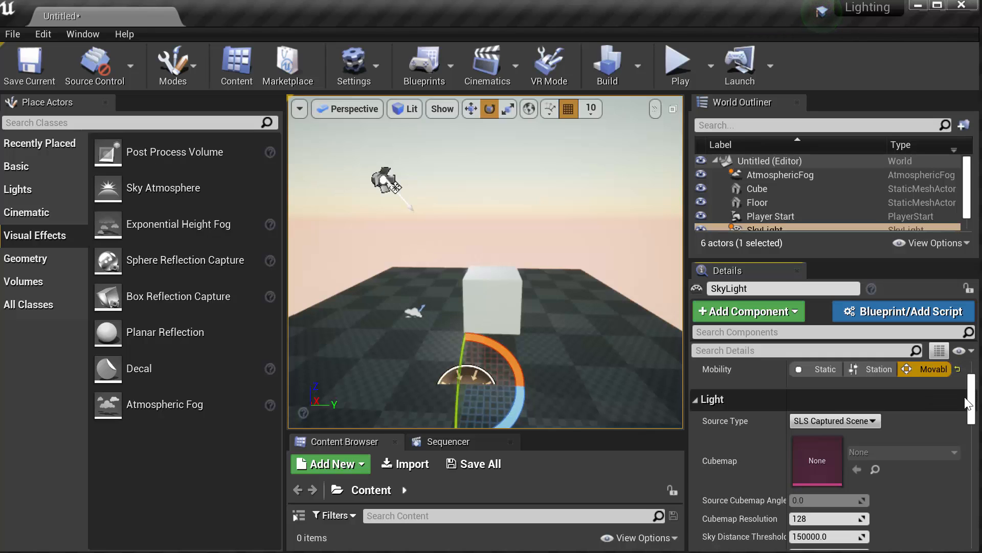
# - Try SkyLight Intensity Scale values of 0.1 and 0.3, and settle on 0.5
pyautogui.moveTo(970, 401); pyautogui.dragTo(978, 419)
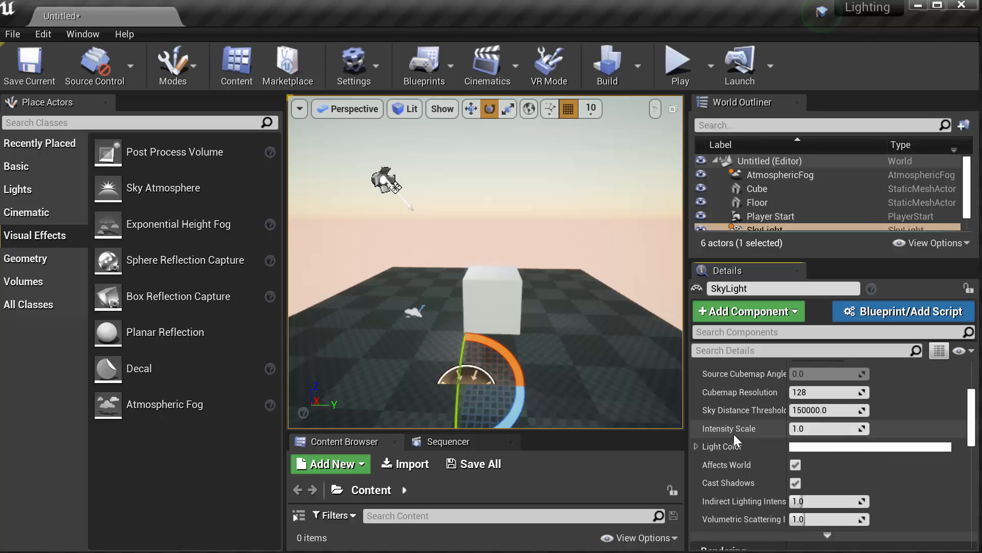
pyautogui.click(811, 428)
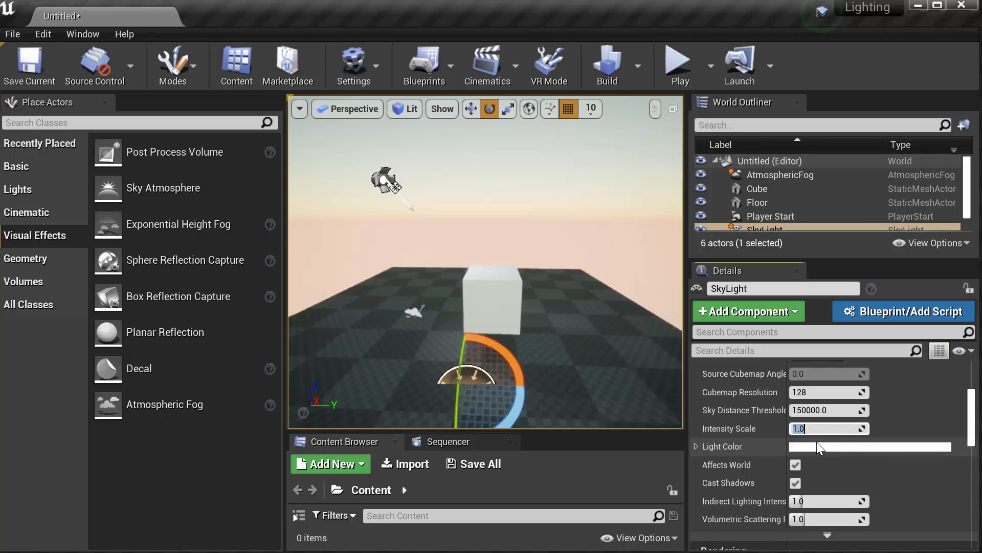
pyautogui.write('0.1')
pyautogui.press('Return')
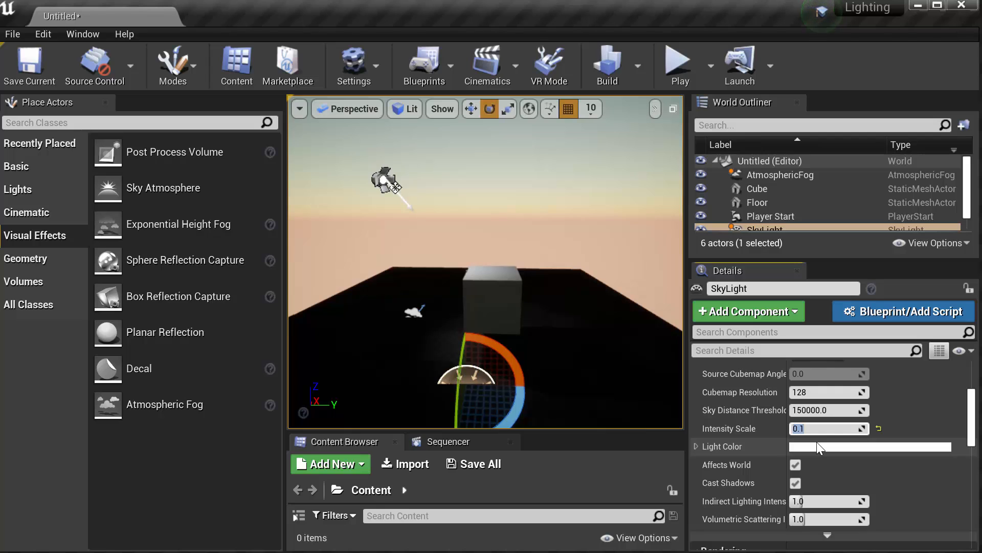
pyautogui.write('.3')
pyautogui.press('Return')
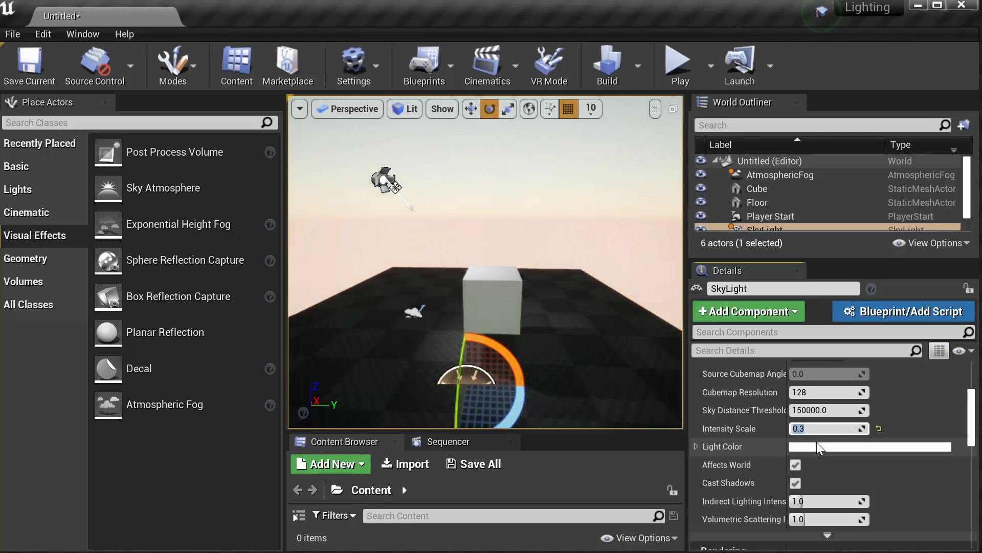
pyautogui.write('.5')
pyautogui.press('Return')
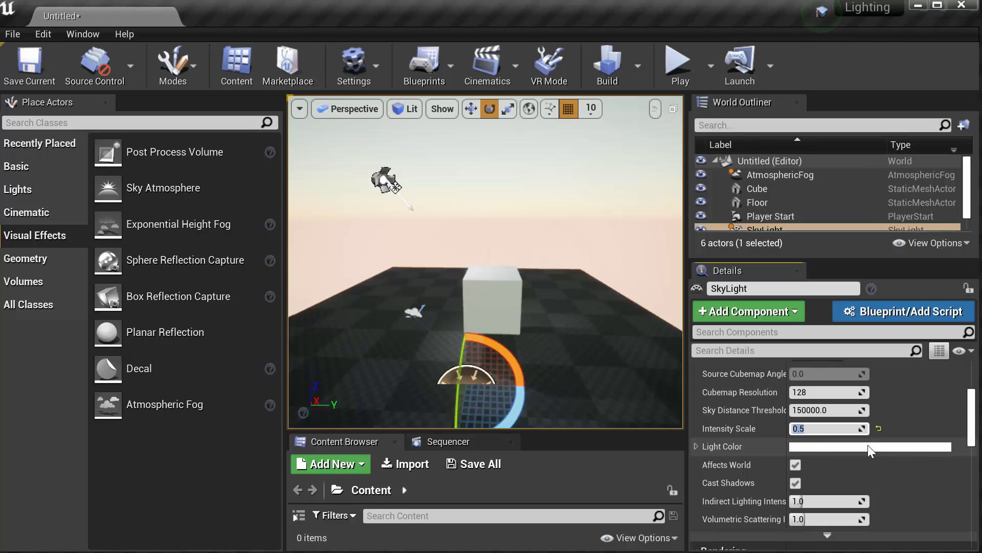
# - Set the AtmosphericFog's Sun Disc Scale to about 1.77 and look toward the sun at the horizon
pyautogui.moveTo(971, 425); pyautogui.dragTo(971, 411)
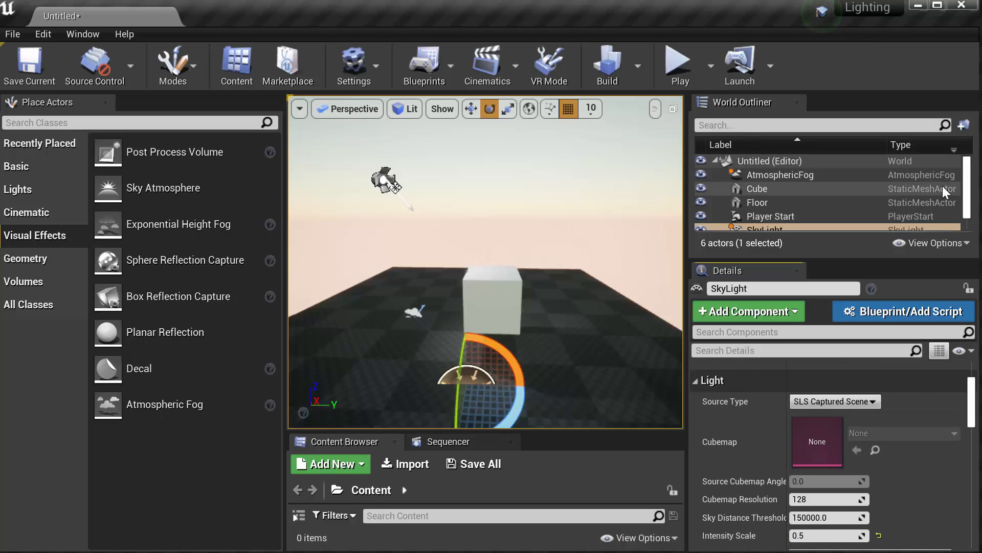
pyautogui.moveTo(967, 191); pyautogui.dragTo(967, 192)
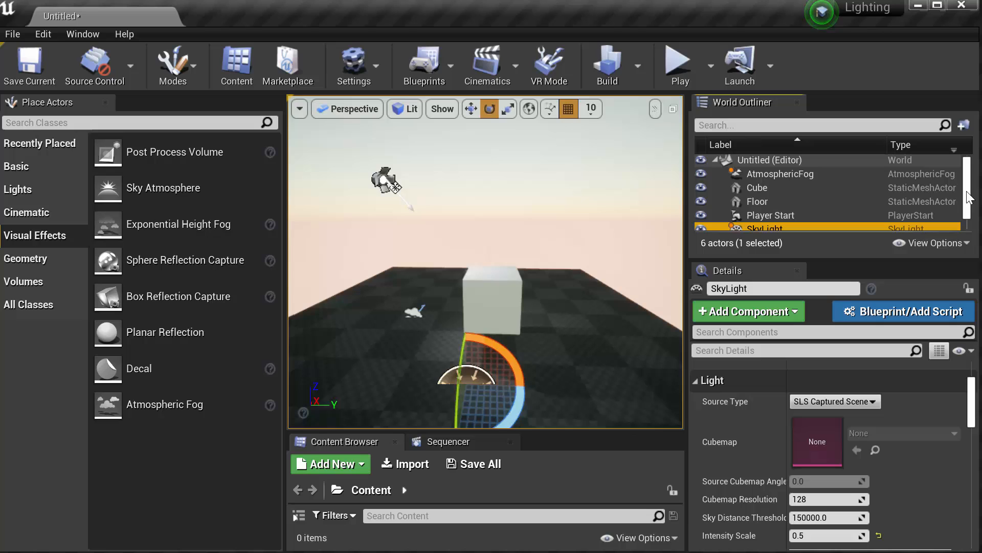
pyautogui.click(791, 174)
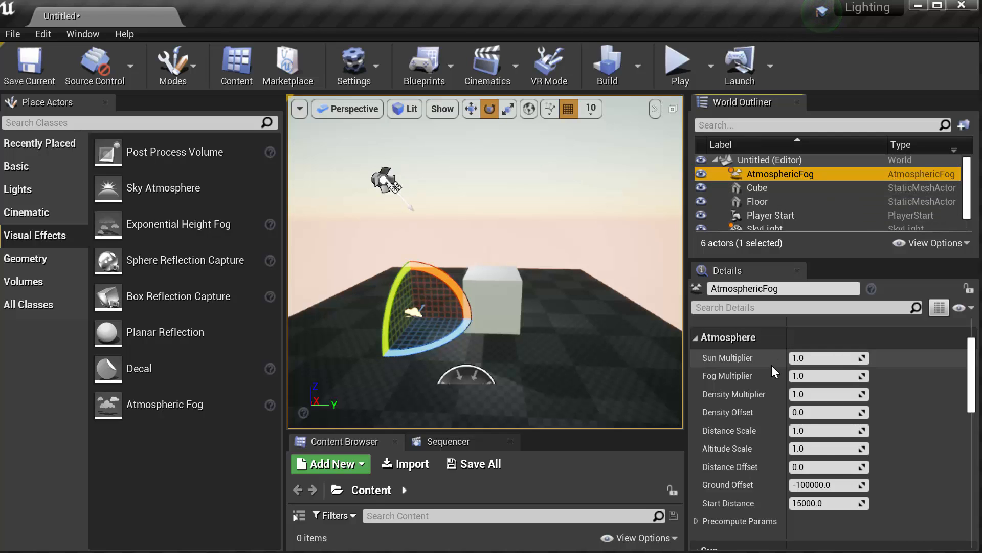
pyautogui.moveTo(971, 387); pyautogui.dragTo(972, 407)
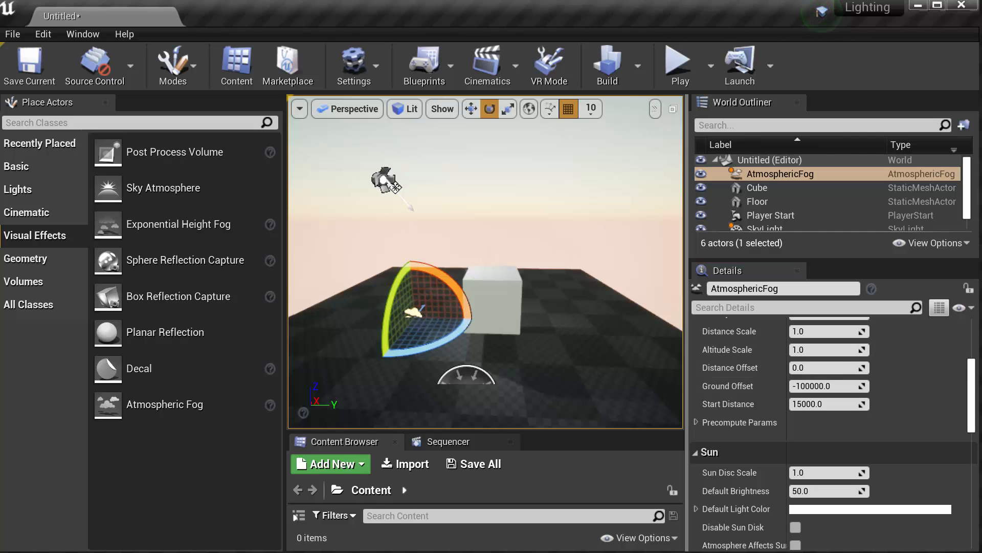
pyautogui.moveTo(567, 332); pyautogui.dragTo(417, 227, button='right')
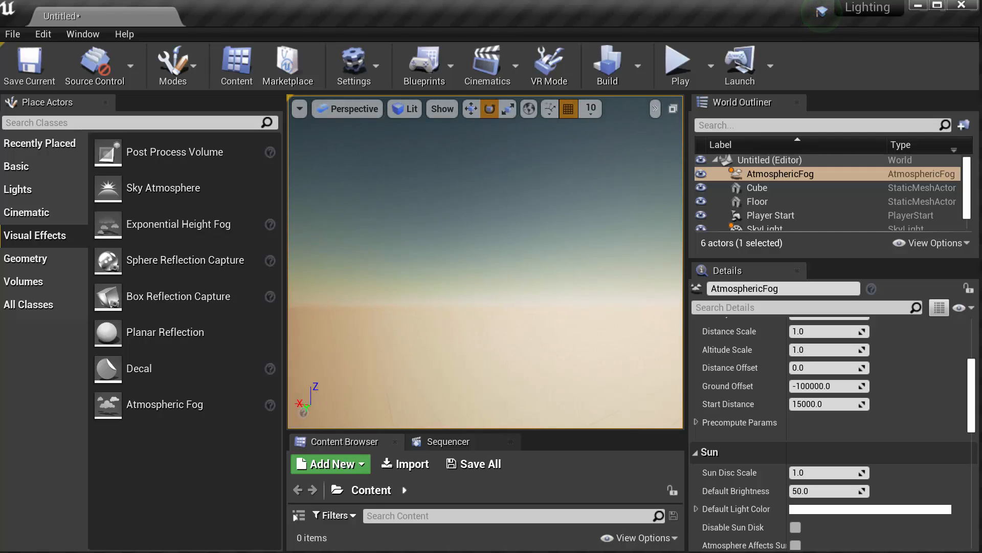
pyautogui.moveTo(803, 470); pyautogui.dragTo(873, 470)
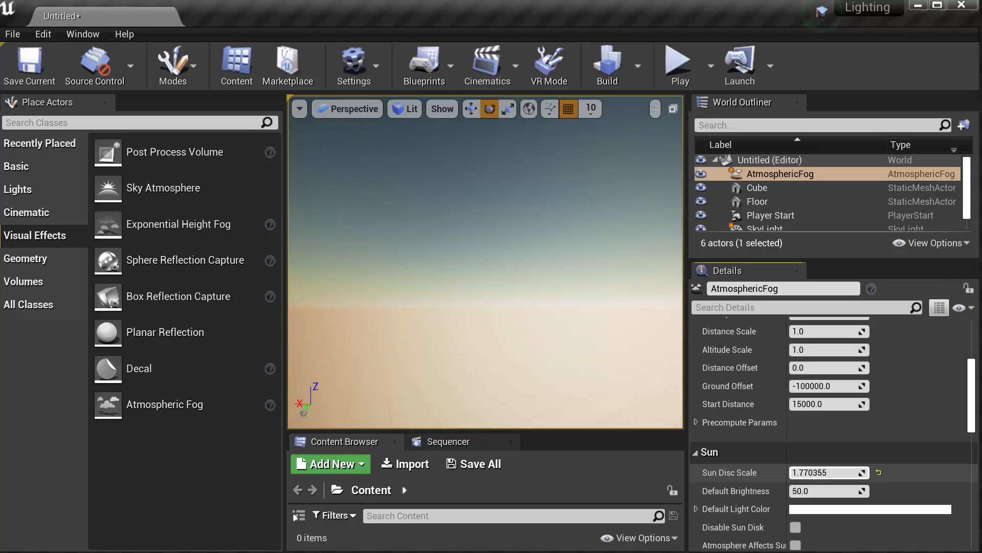
pyautogui.moveTo(508, 338); pyautogui.dragTo(409, 342, button='right')
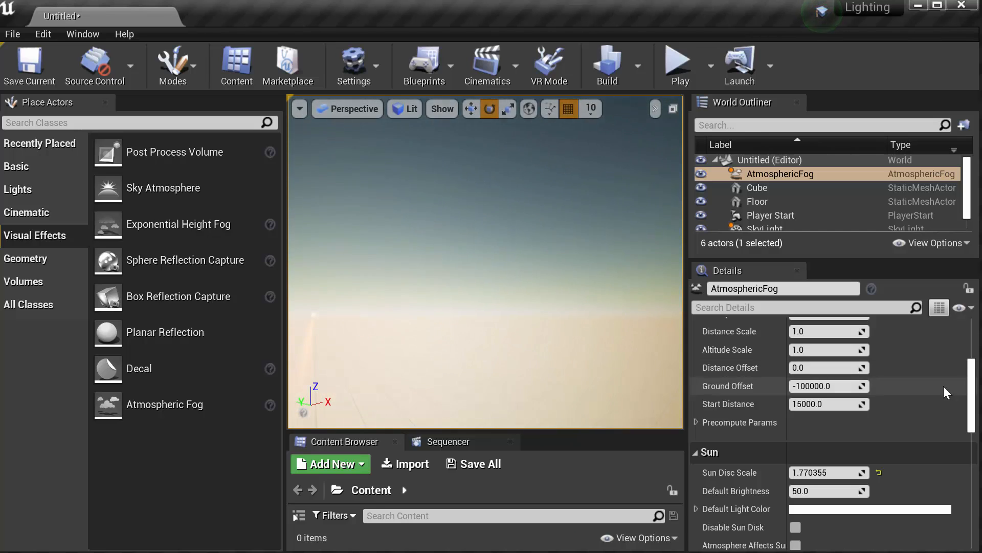
# - Lower the AtmosphericFog's Default Brightness to about 17.67 and enlarge its Sun Disc Scale to about 16.83
pyautogui.scroll(4, 972, 394)
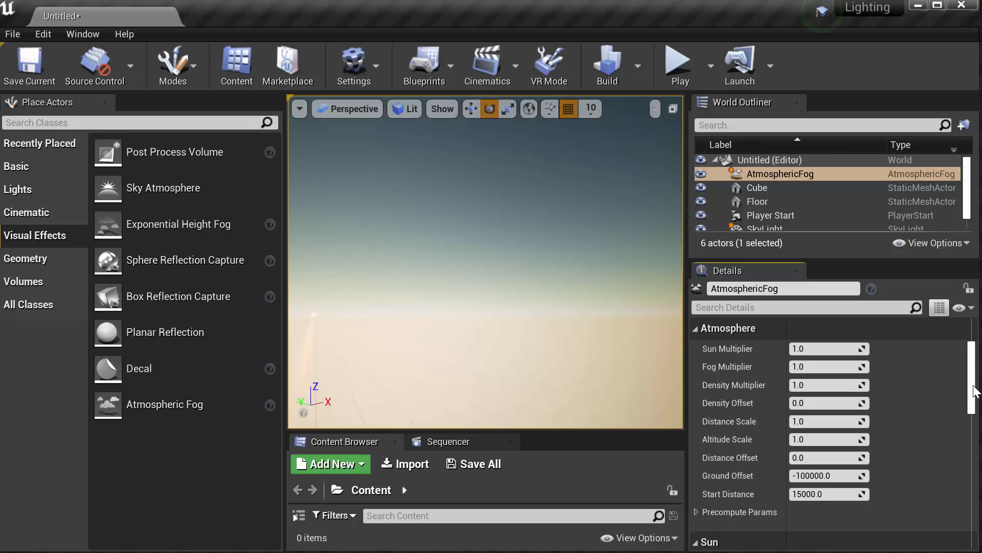
pyautogui.scroll(-5, 975, 407)
pyautogui.scroll(-3, 972, 414)
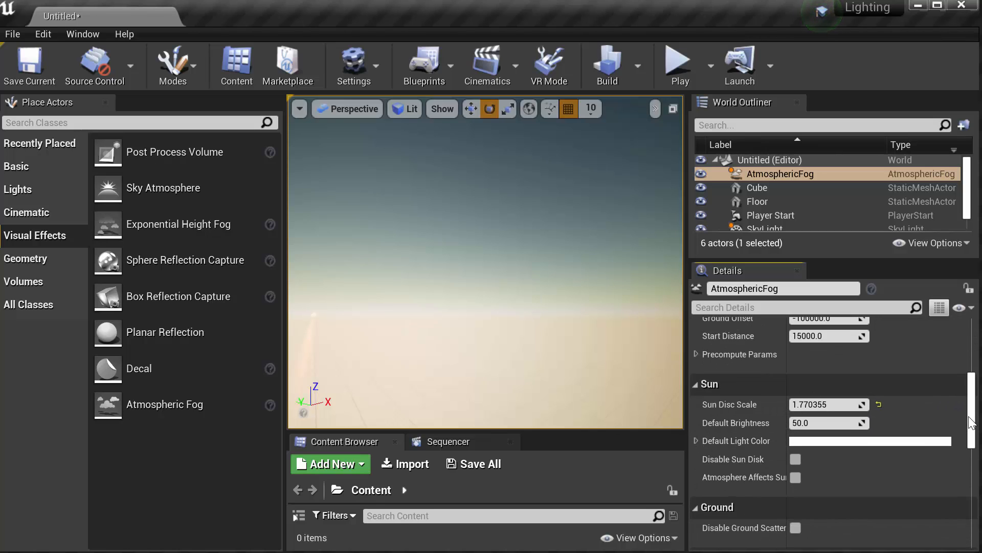
pyautogui.scroll(1, 971, 425)
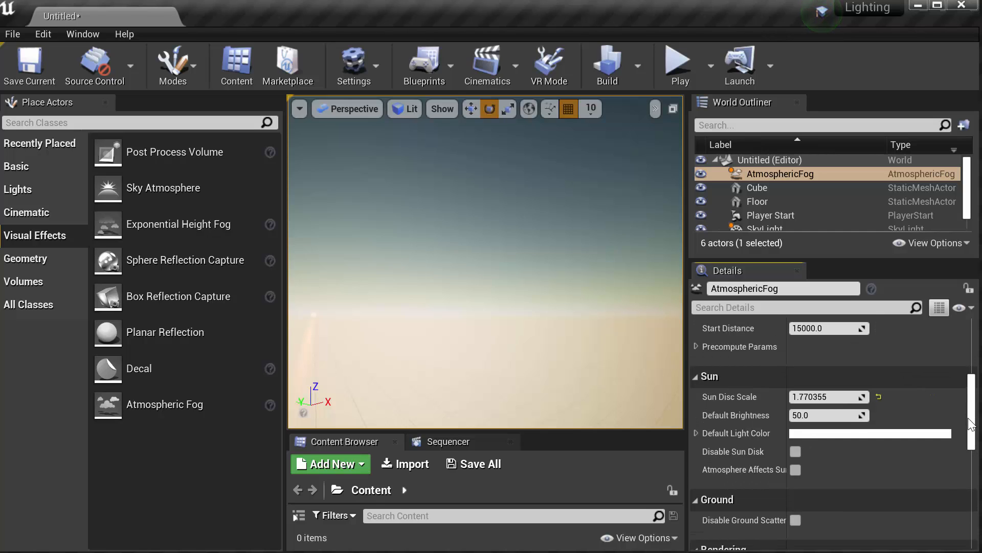
pyautogui.moveTo(829, 415)
pyautogui.mouseDown()
pyautogui.moveTo(849, 414)
pyautogui.moveTo(836, 415)
pyautogui.mouseUp()
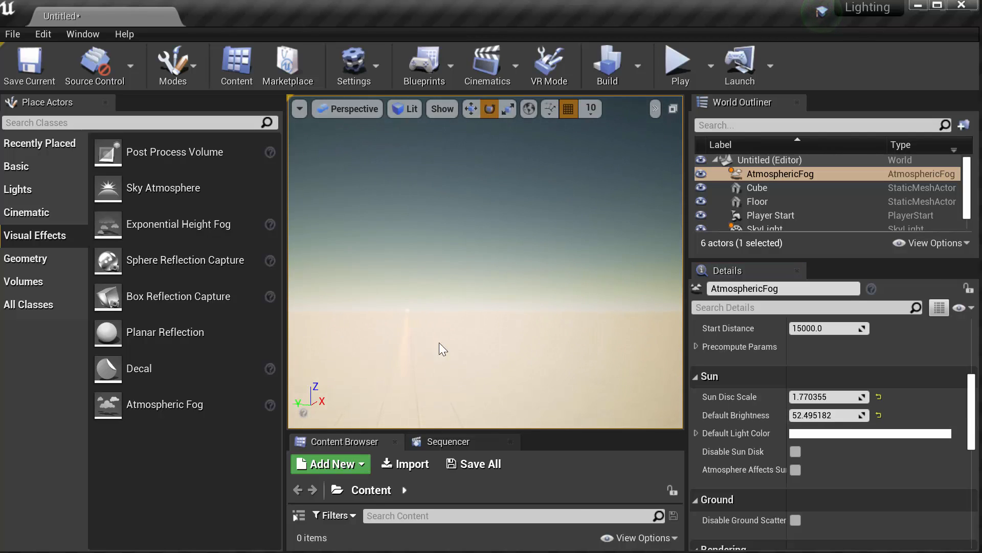
pyautogui.moveTo(823, 415); pyautogui.dragTo(815, 396)
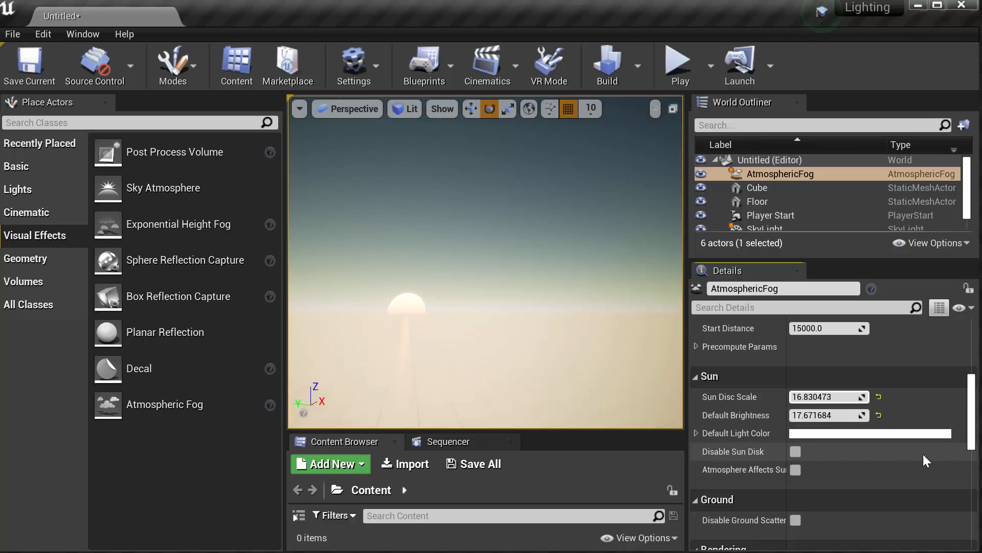
# - Try an Altitude Scale of about 0.86 on the AtmosphericFog and reset it to 1
pyautogui.scroll(-3, 974, 444)
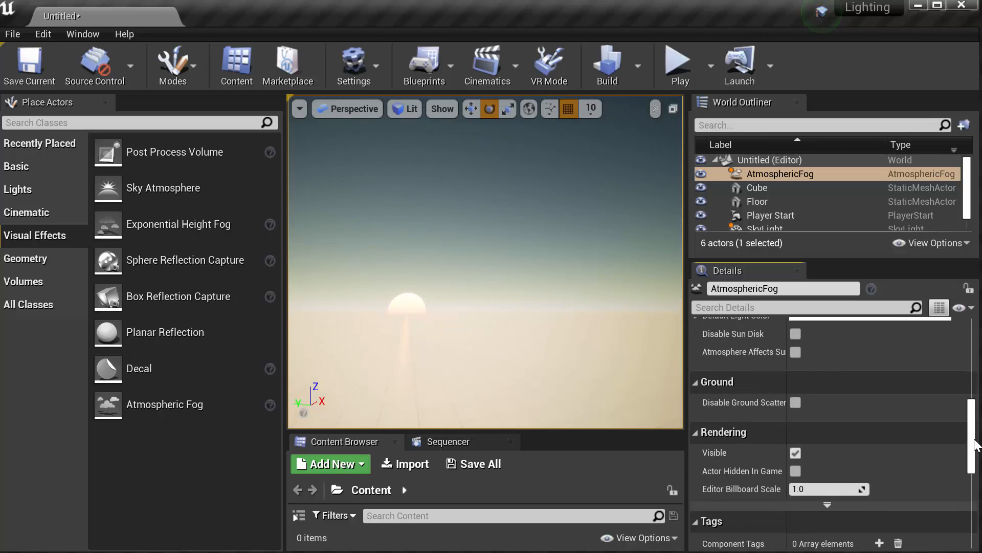
pyautogui.moveTo(974, 444); pyautogui.dragTo(977, 381)
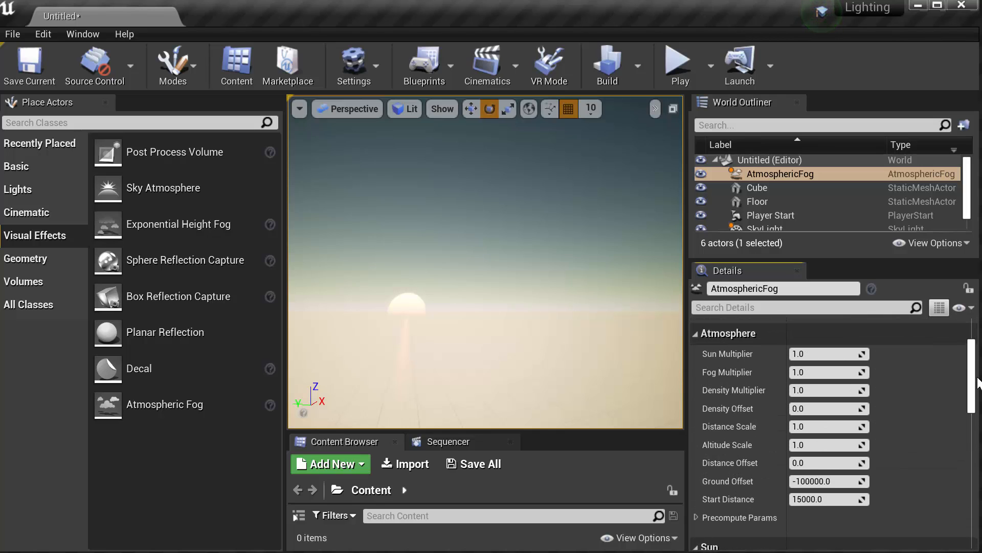
pyautogui.moveTo(829, 445); pyautogui.dragTo(805, 449)
pyautogui.click(804, 449)
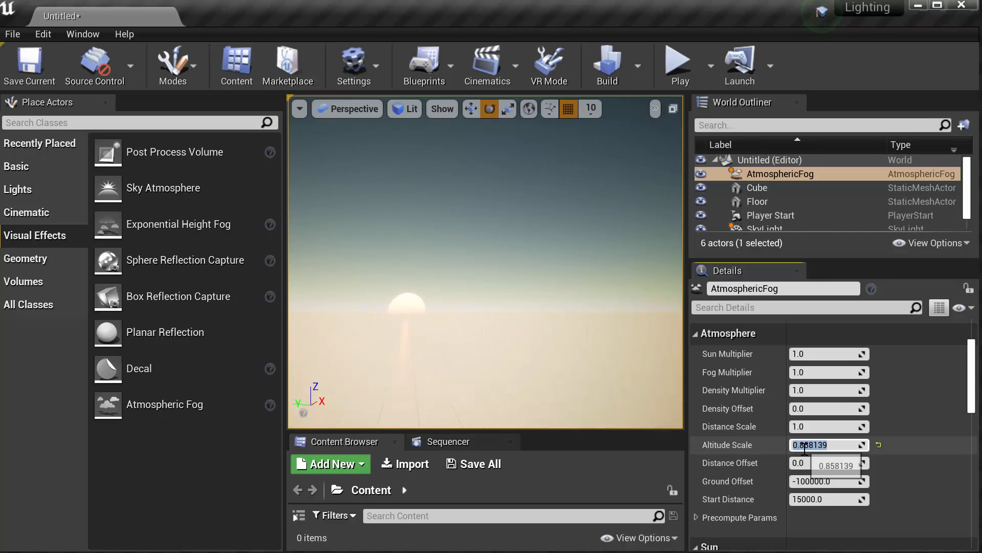
pyautogui.write('1')
pyautogui.press('Return')
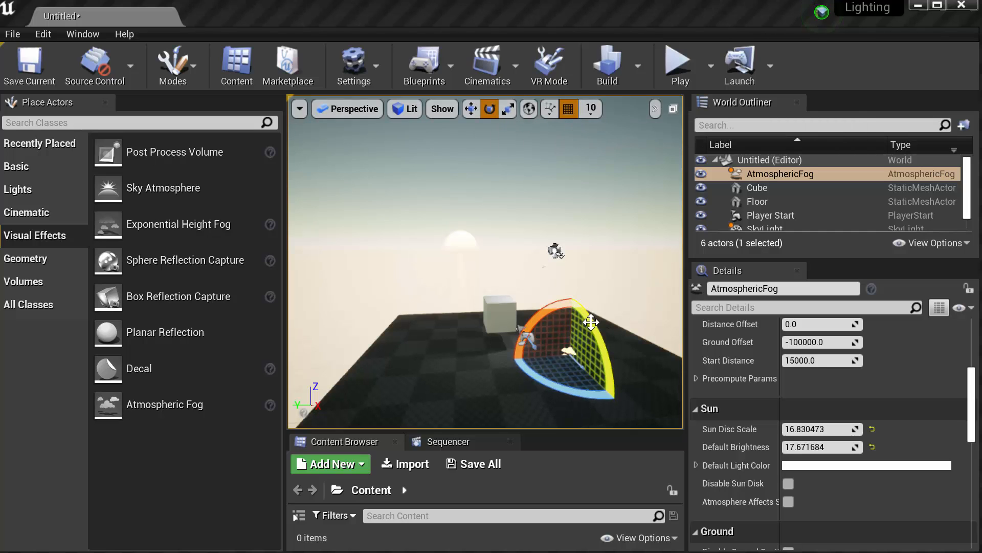
# - Raise the atmosphere's sun from the horizon to high in the sky above the cube
pyautogui.moveTo(591, 317); pyautogui.dragTo(611, 319)
pyautogui.moveTo(567, 244)
pyautogui.mouseDown(button='right')
pyautogui.moveTo(564, 183)
pyautogui.moveTo(567, 250)
pyautogui.mouseUp(button='right')
pyautogui.moveTo(592, 333); pyautogui.dragTo(595, 291)
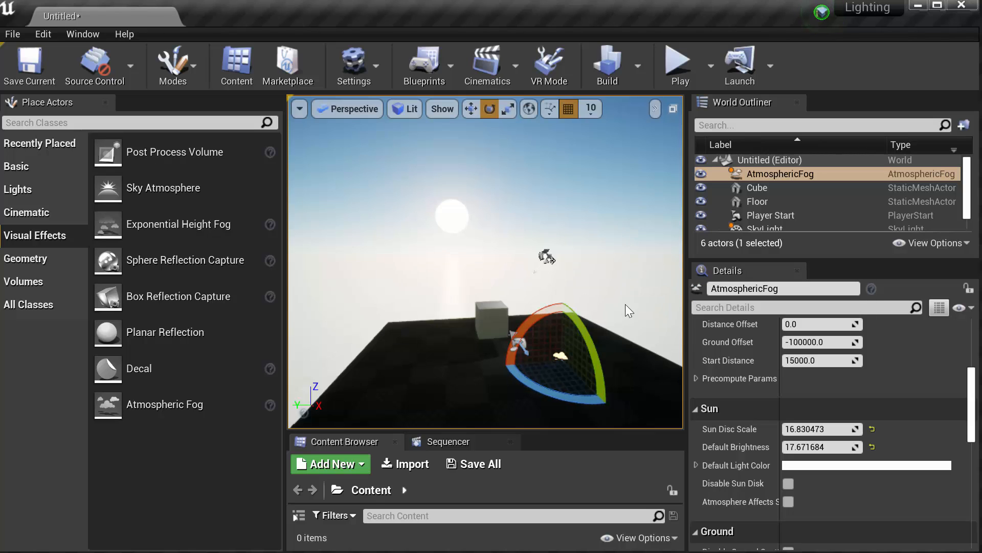
pyautogui.moveTo(582, 323); pyautogui.dragTo(511, 313)
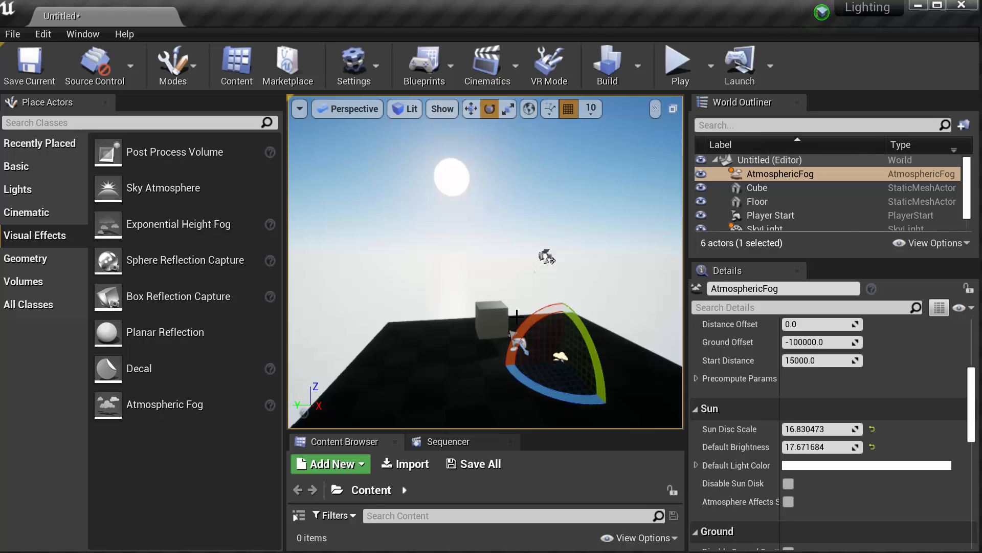
# - Delete the AtmosphericFog actor and toggle the SkyLight's mobility between Stationary and Movable
pyautogui.click(791, 173)
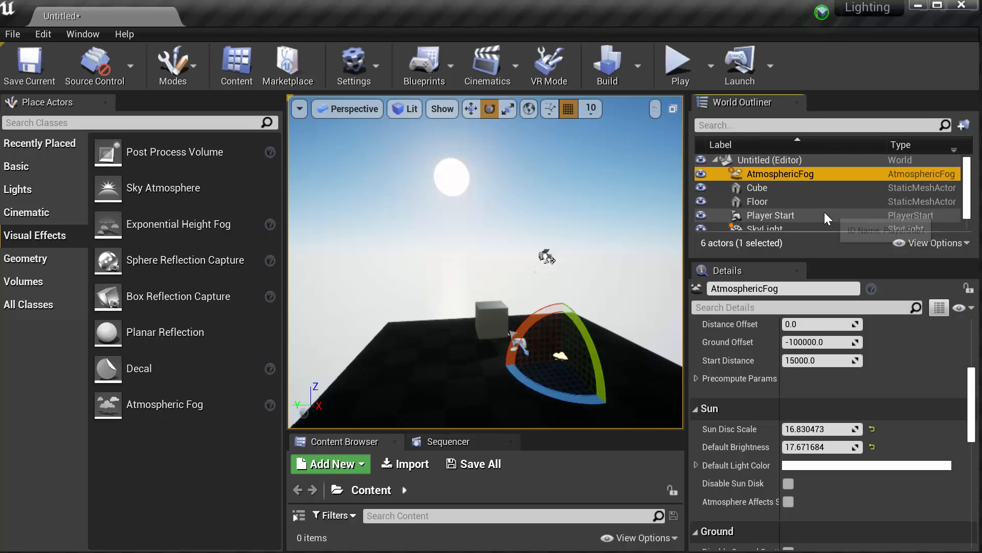
pyautogui.press('Delete')
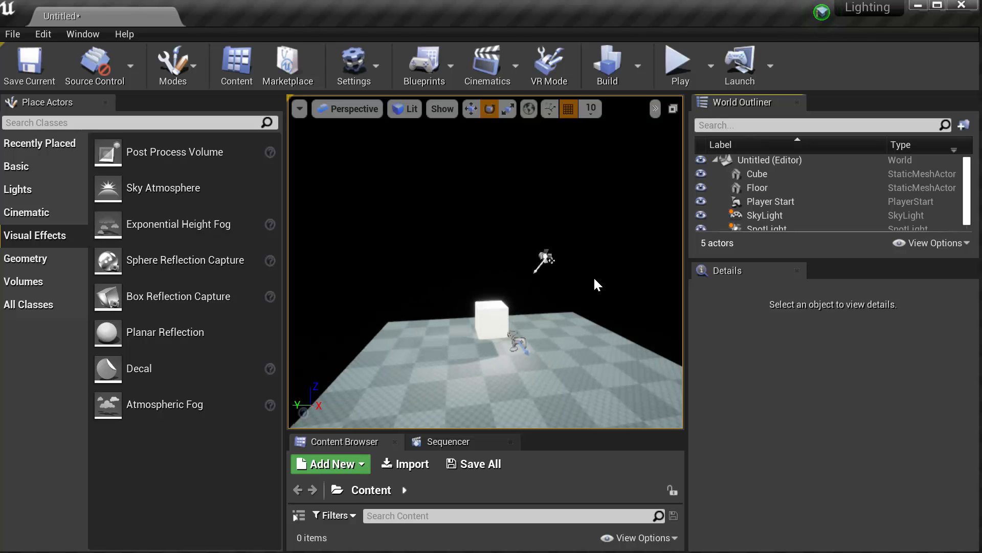
pyautogui.click(766, 215)
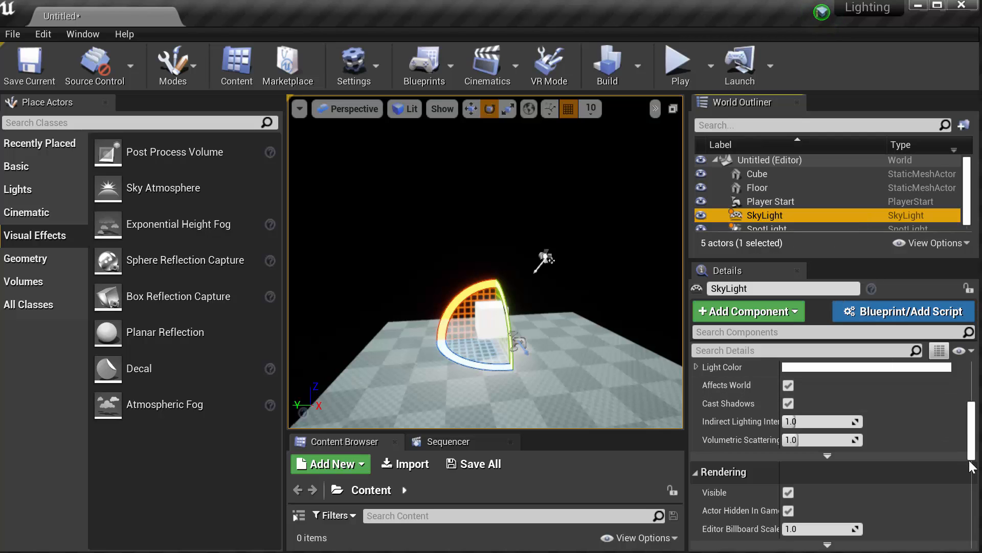
pyautogui.scroll(5, 972, 466)
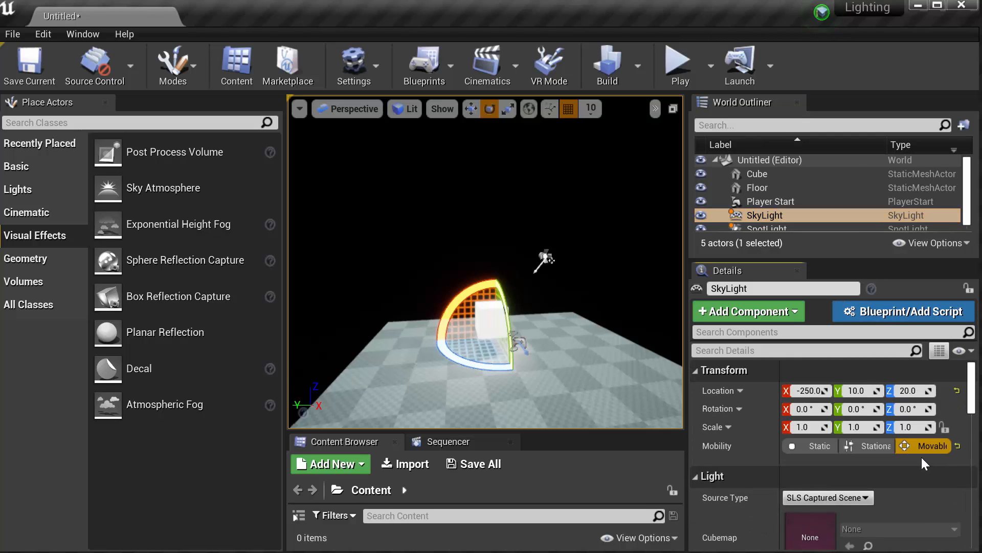
pyautogui.click(876, 444)
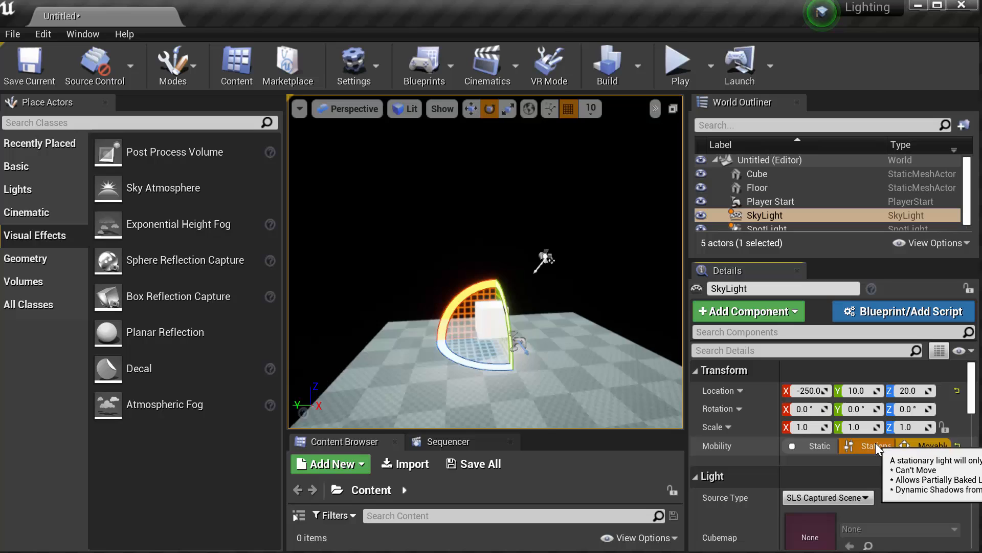
pyautogui.click(923, 444)
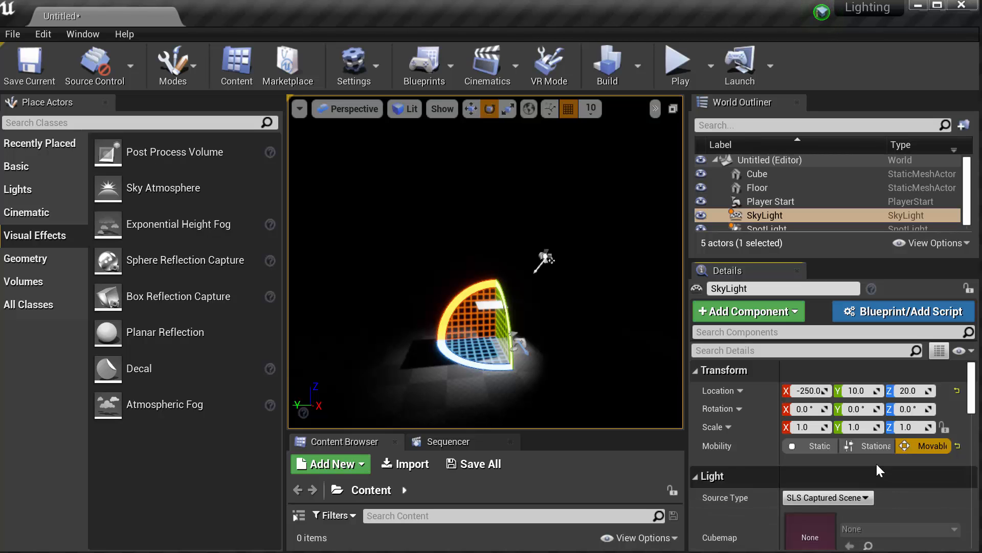
pyautogui.click(874, 447)
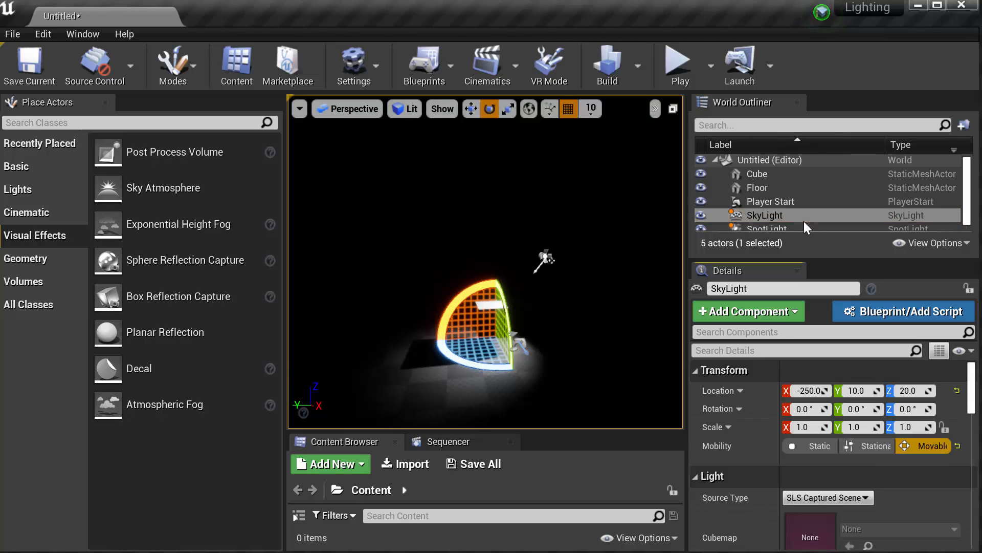
# - Switch the SkyLight's mobility to Stationary and back to Movable
pyautogui.click(848, 214)
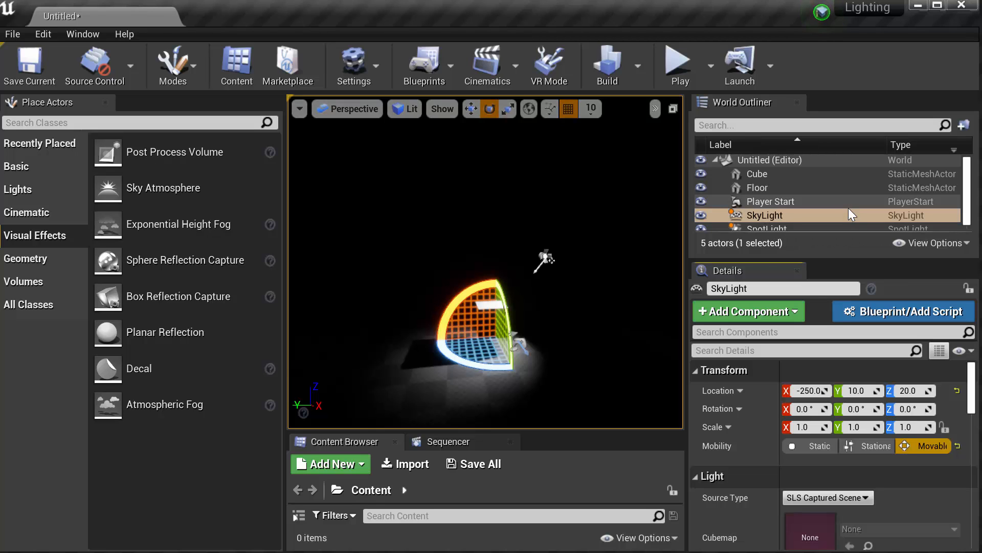
pyautogui.click(877, 449)
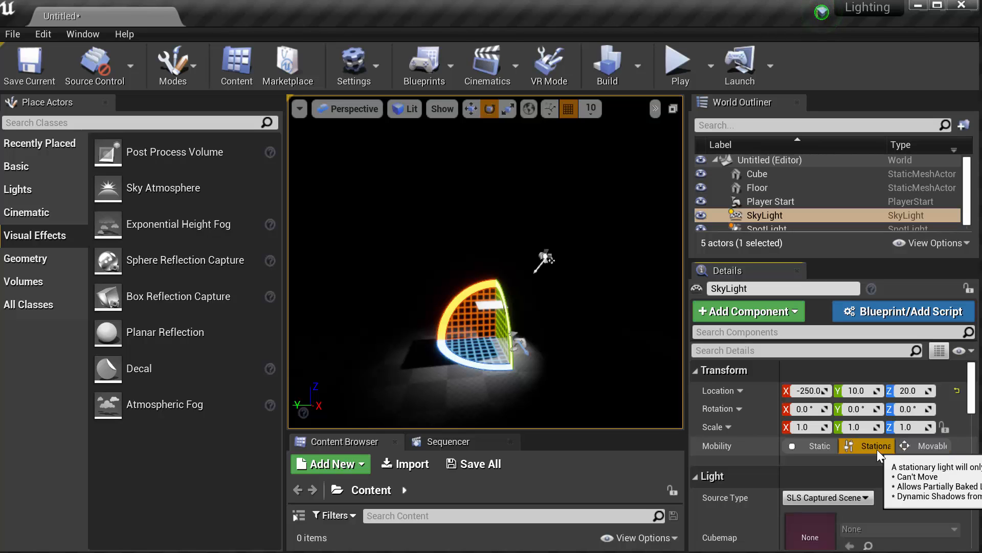
pyautogui.click(928, 444)
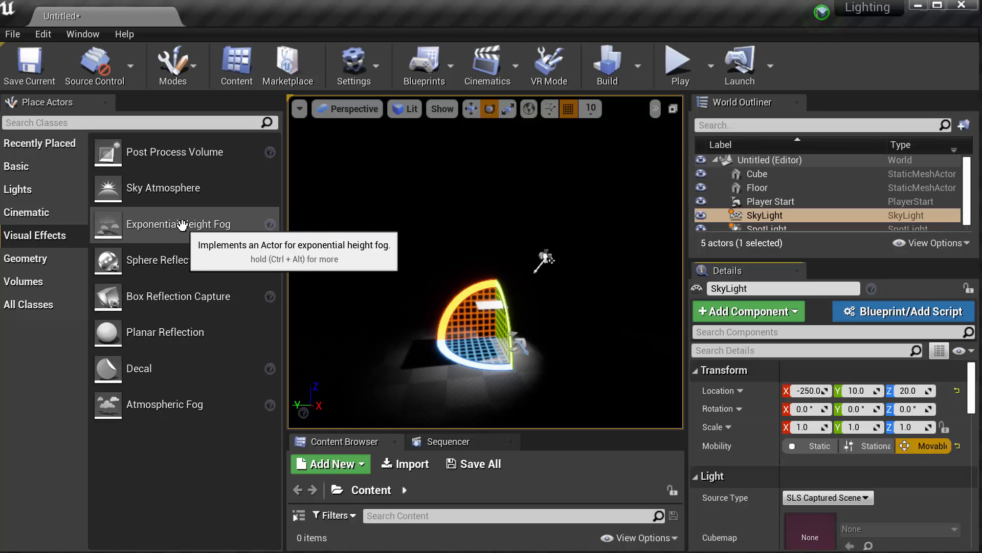
# - Add an Exponential Height Fog actor beside the cube and recapture the sky by switching the SkyLight to Stationary and back to Movable
pyautogui.moveTo(182, 224); pyautogui.dragTo(391, 313)
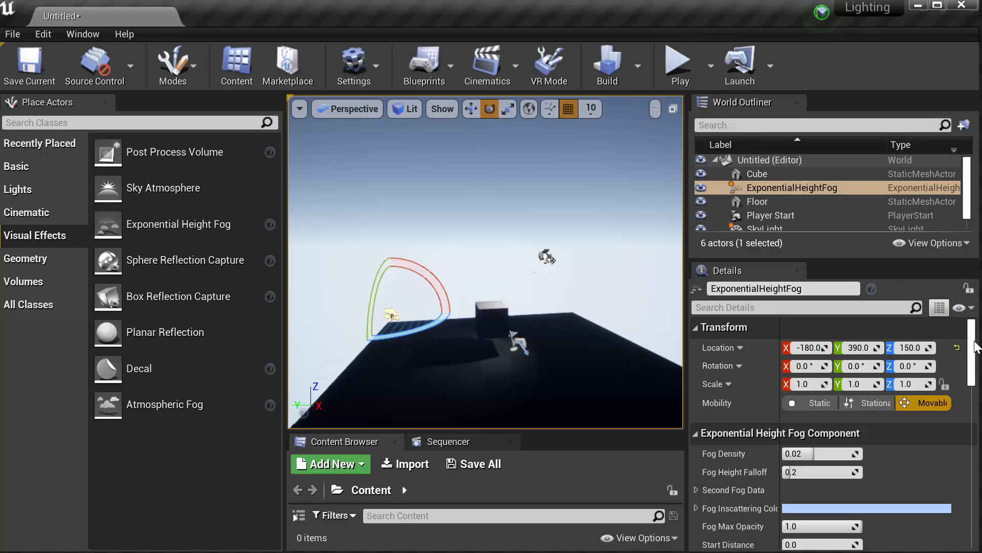
pyautogui.moveTo(971, 355); pyautogui.dragTo(975, 379)
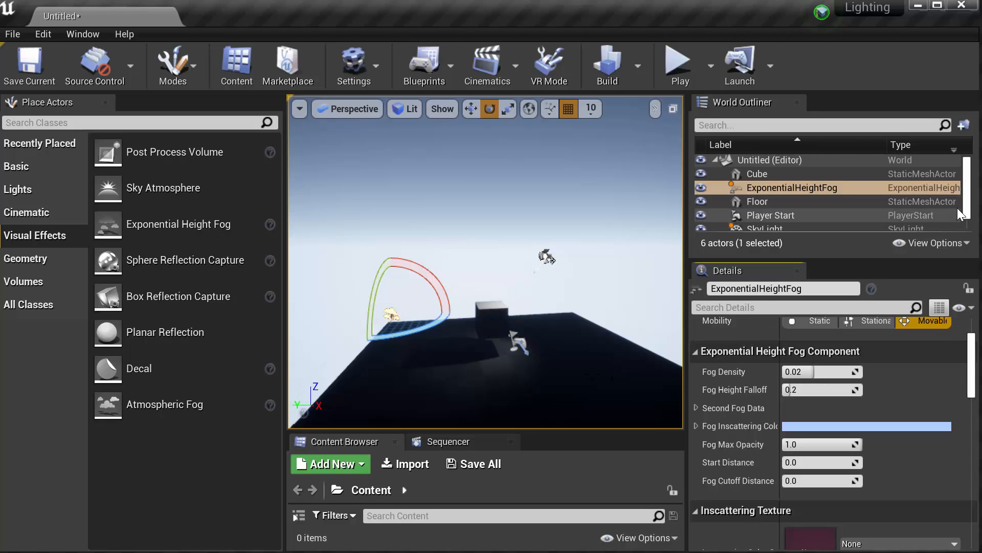
pyautogui.scroll(-1, 808, 225)
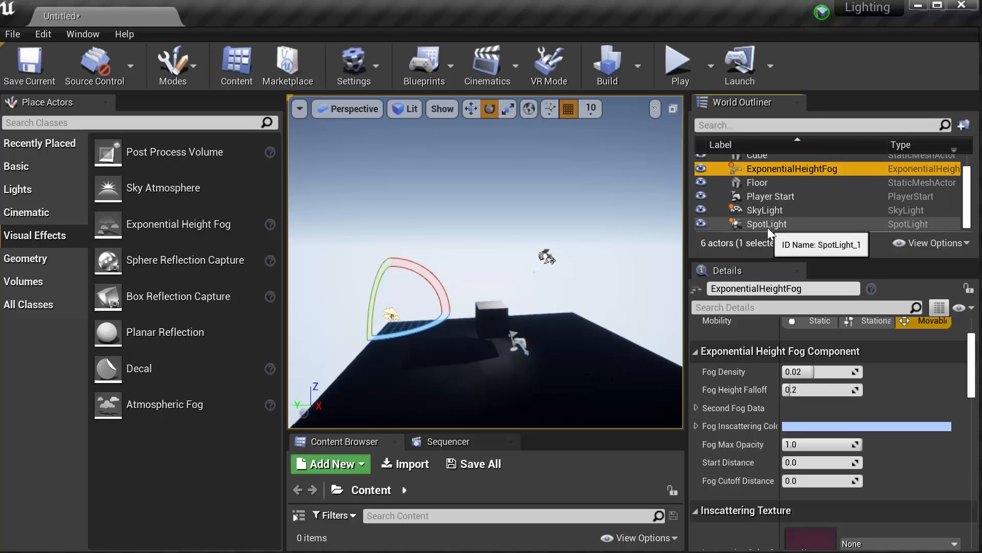
pyautogui.click(763, 210)
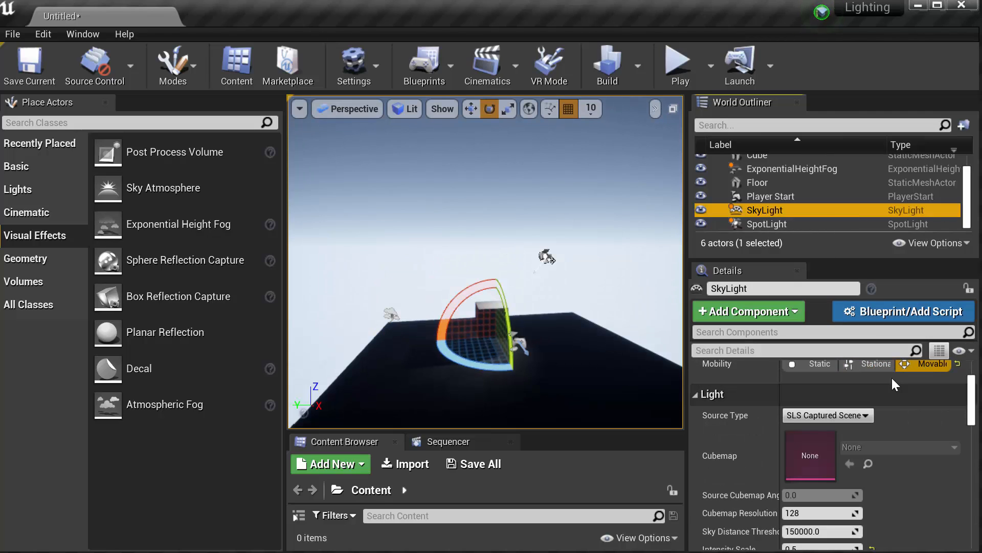
pyautogui.click(873, 367)
pyautogui.click(913, 364)
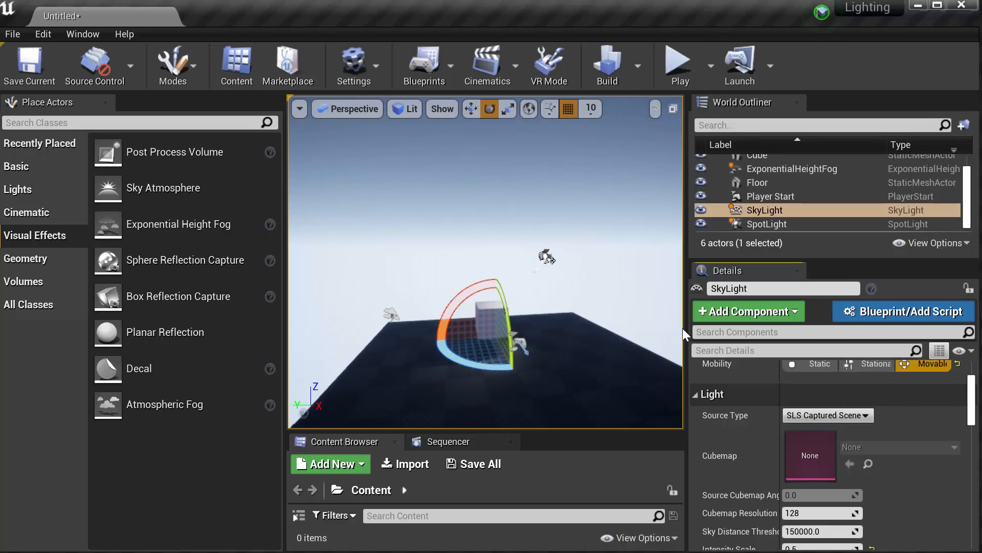
pyautogui.click(665, 314)
pyautogui.press('w')
pyautogui.moveTo(558, 359); pyautogui.dragTo(557, 358, button='right')
pyautogui.press('q')
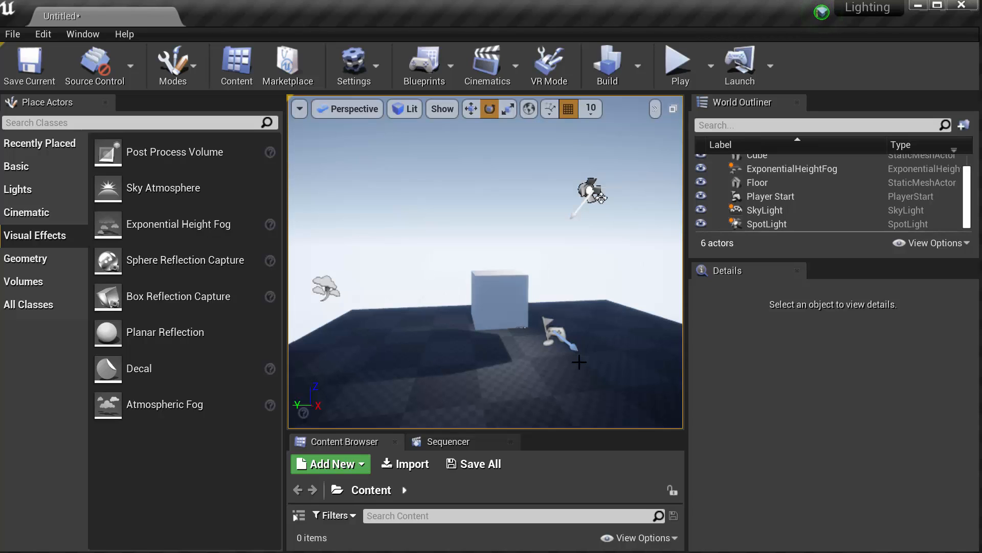
# - Delete the ExponentialHeightFog actor and recapture the sky by toggling the SkyLight to Stationary and back to Movable
pyautogui.click(791, 169)
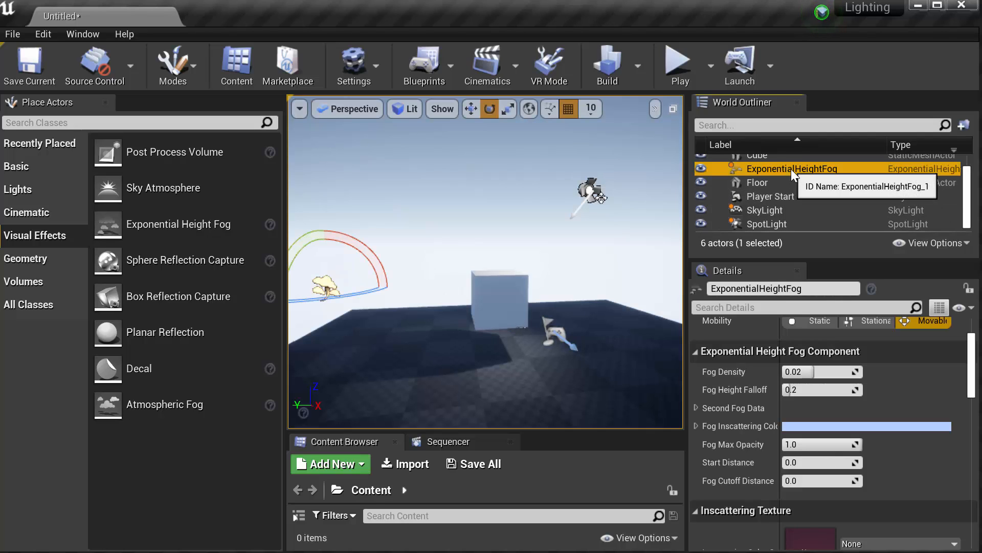
pyautogui.press('Delete')
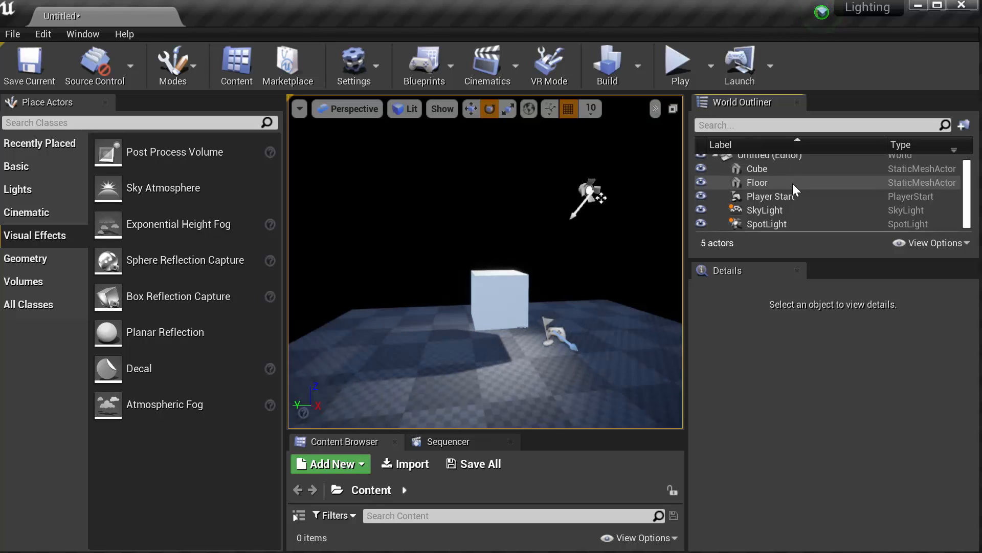
pyautogui.click(784, 207)
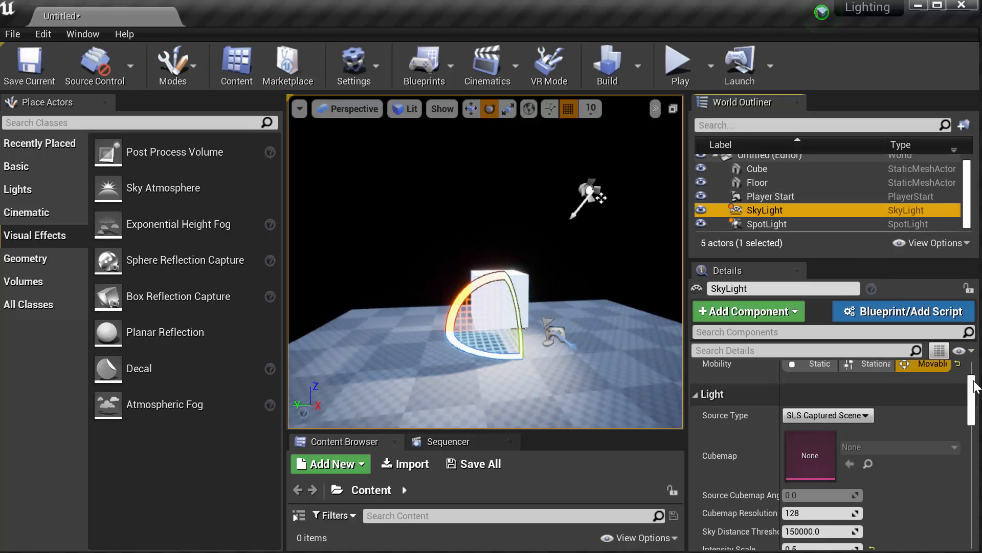
pyautogui.click(873, 363)
pyautogui.click(922, 364)
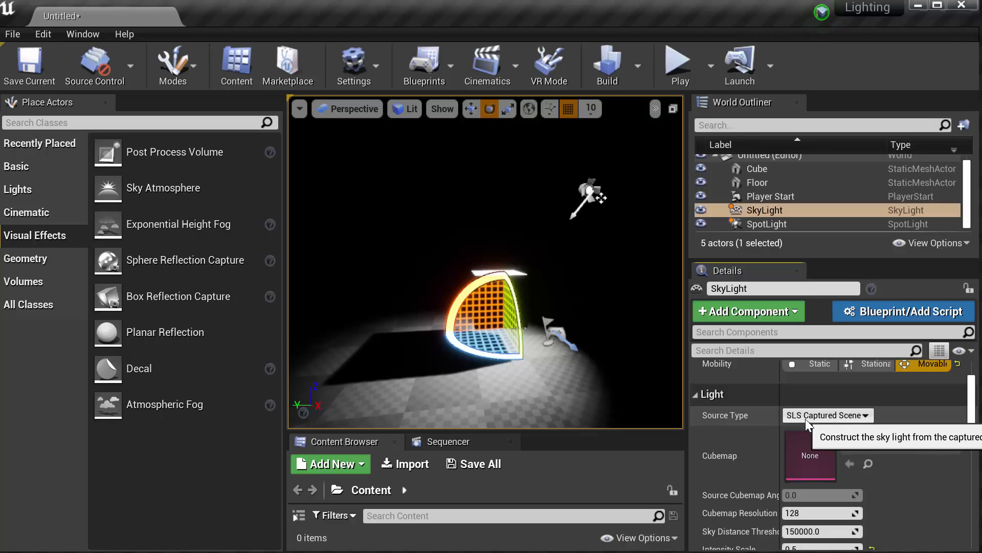
# - Set the SkyLight's Source Type to SLS Specified Cubemap and assign DaylightAmbientCubemap as its cubemap
pyautogui.click(850, 416)
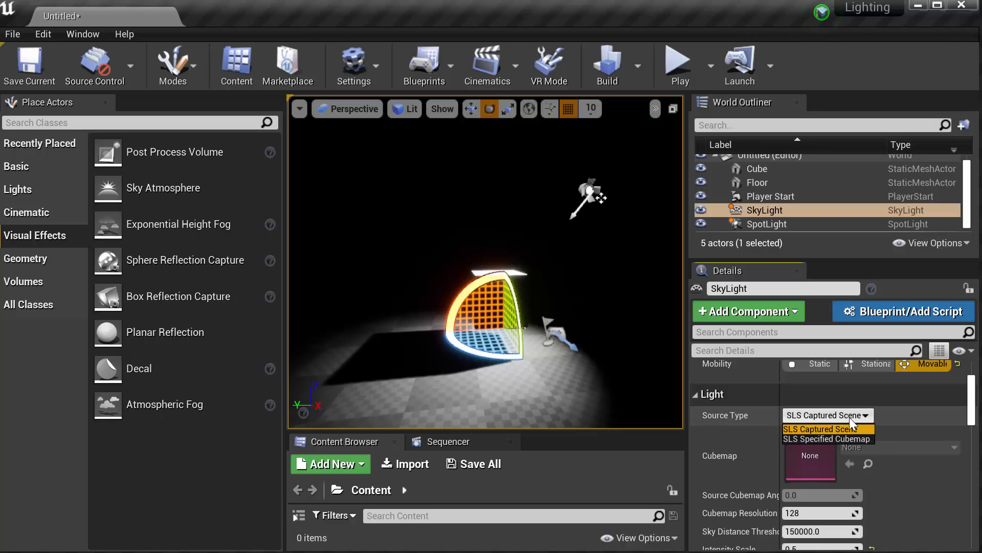
pyautogui.click(828, 439)
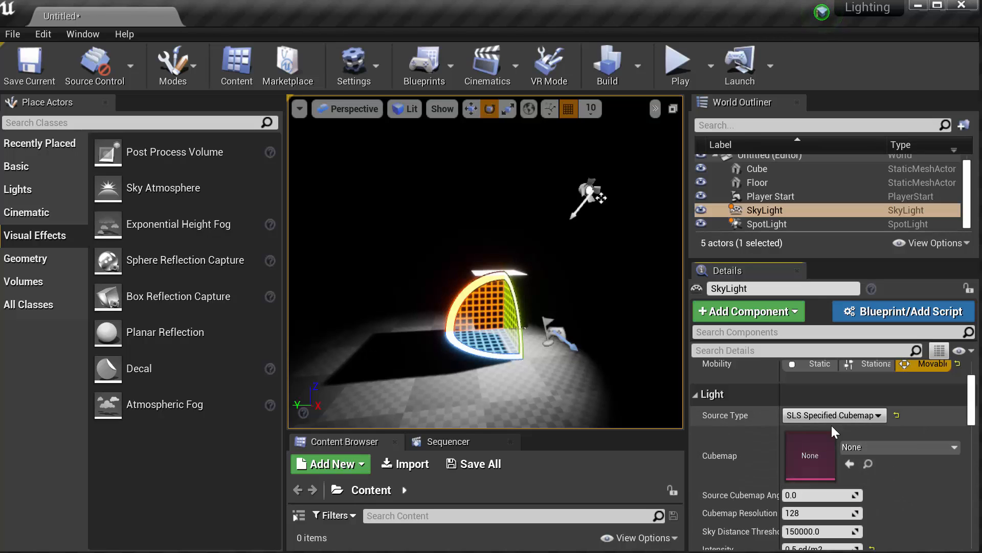
pyautogui.click(888, 450)
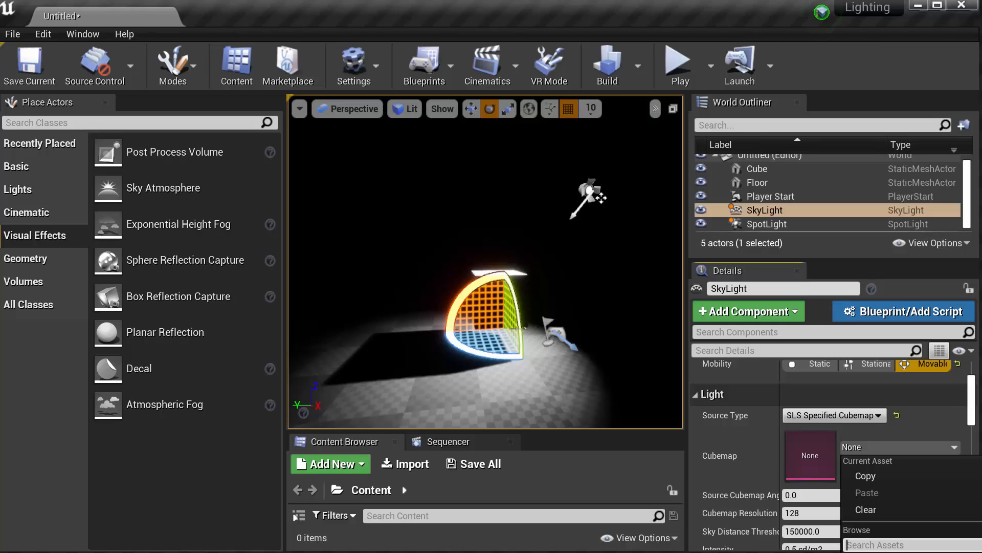
pyautogui.click(911, 551)
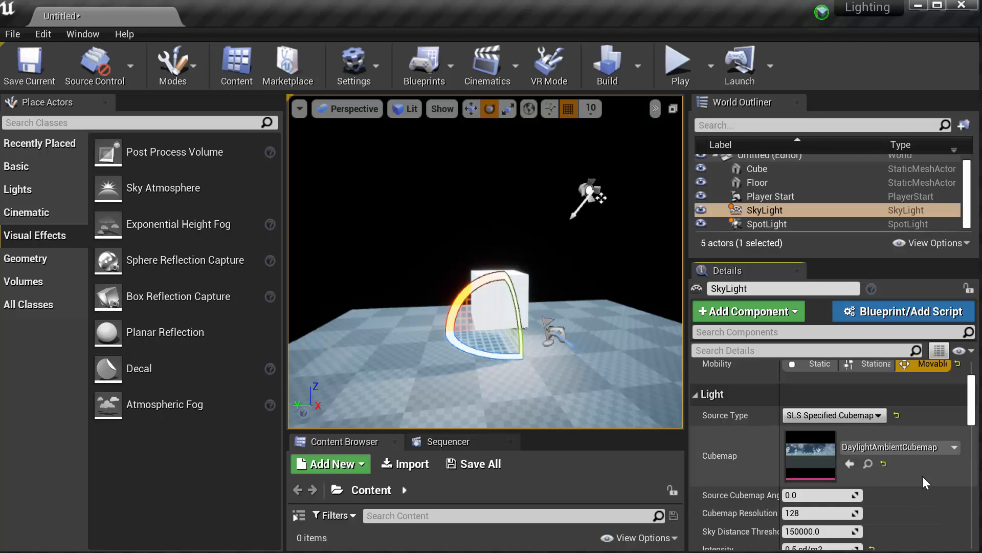
# - Replace the SkyLight's cubemap with Desert_Outer_HDR
pyautogui.click(910, 447)
pyautogui.press('Escape')
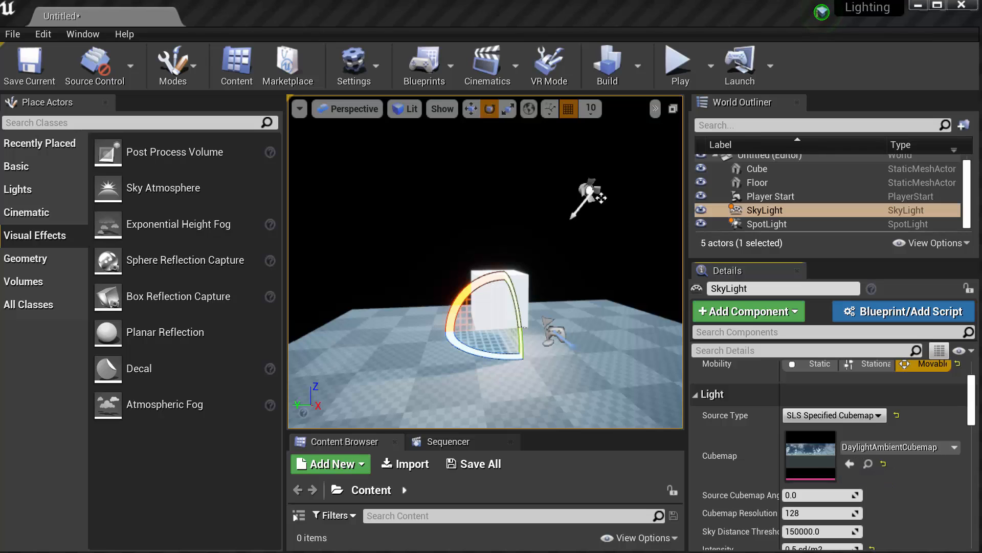
pyautogui.click(892, 450)
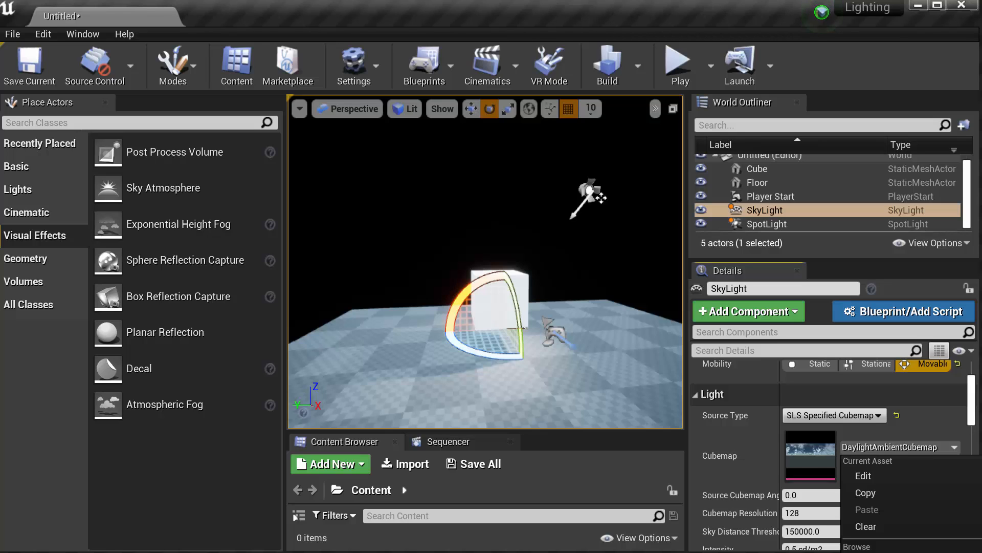
pyautogui.click(910, 549)
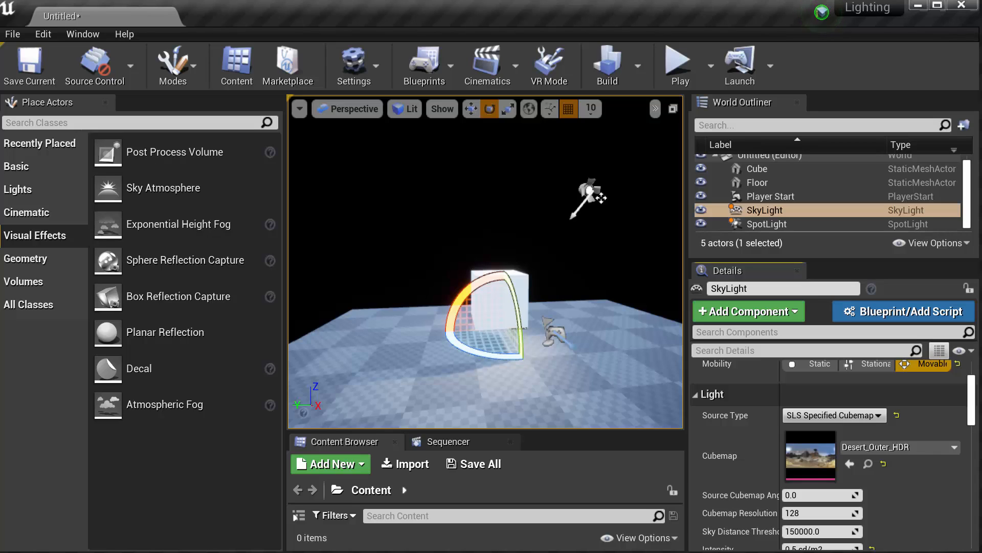
pyautogui.click(14, 34)
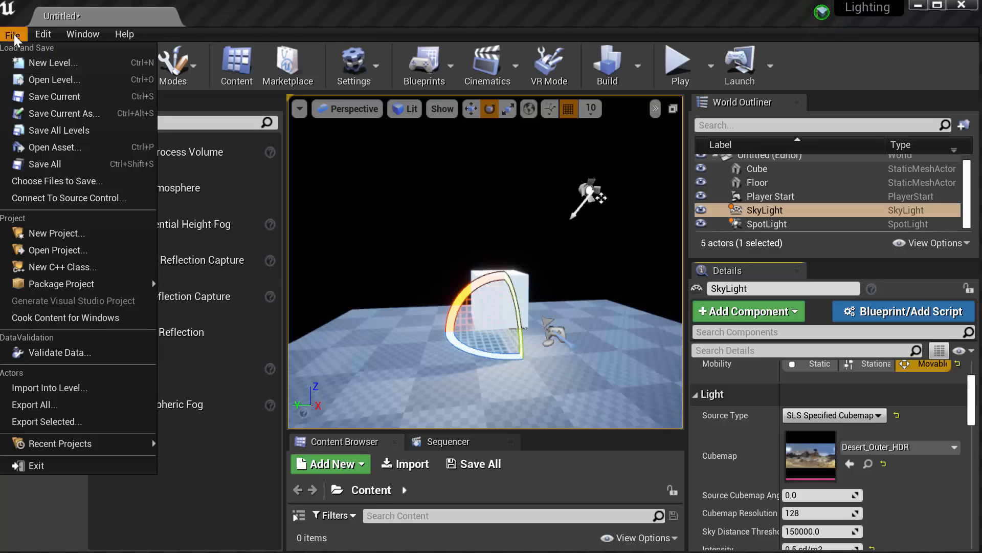
pyautogui.click(48, 66)
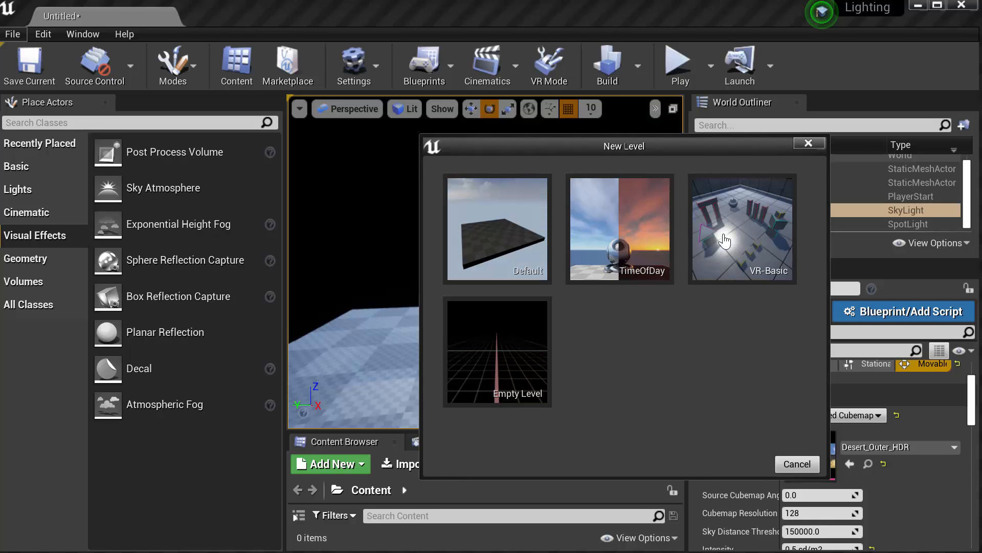
pyautogui.click(809, 143)
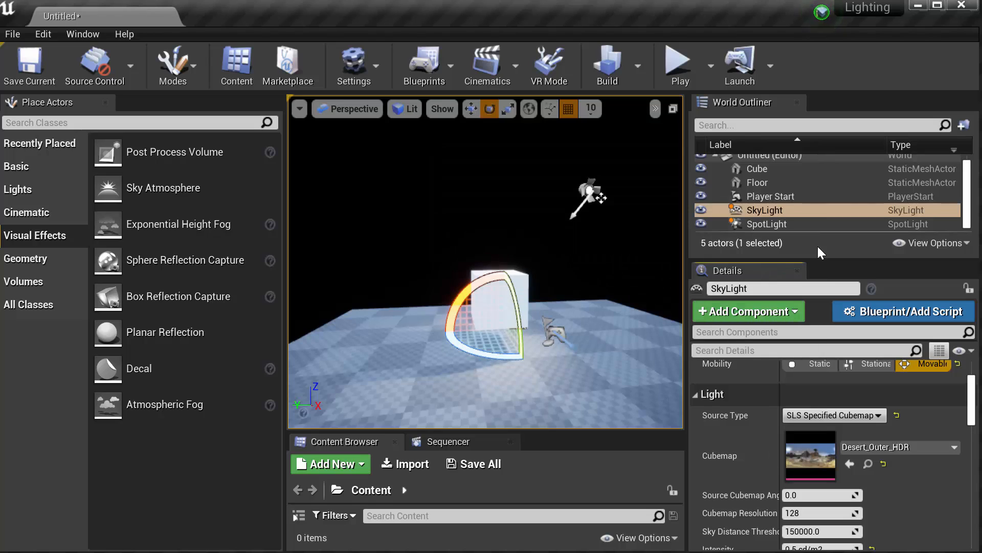
# - Set the SkyLight's Source Type back to SLS Captured Scene
pyautogui.click(762, 213)
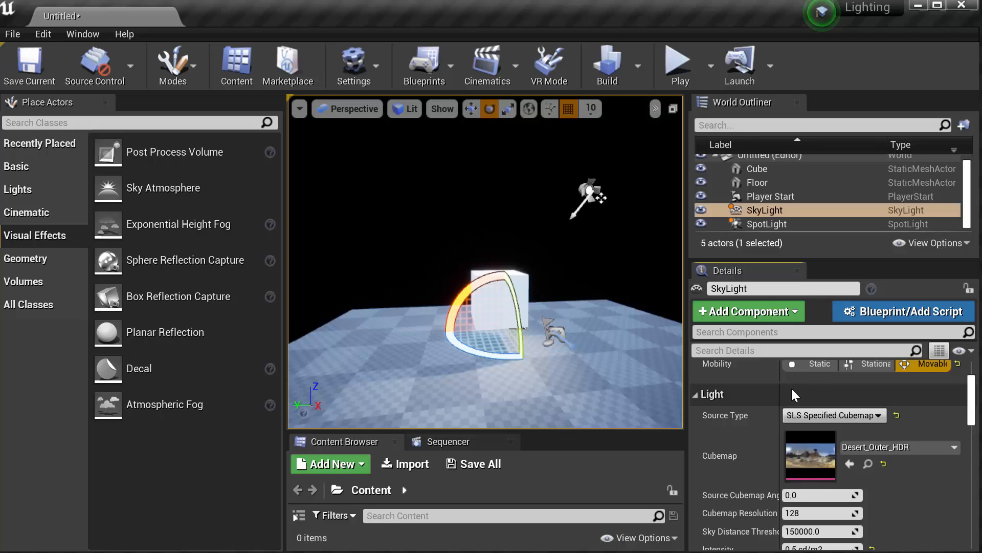
pyautogui.click(839, 415)
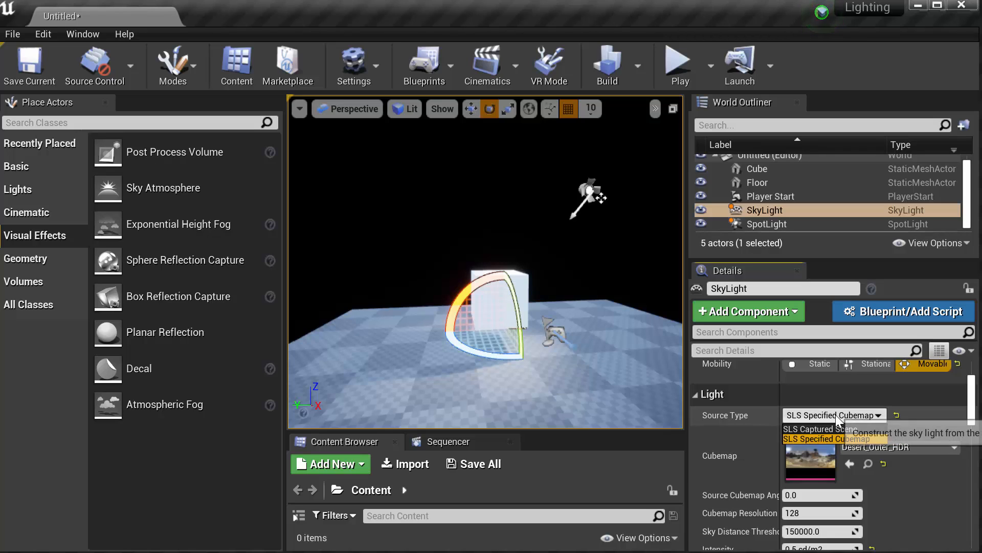
pyautogui.click(824, 428)
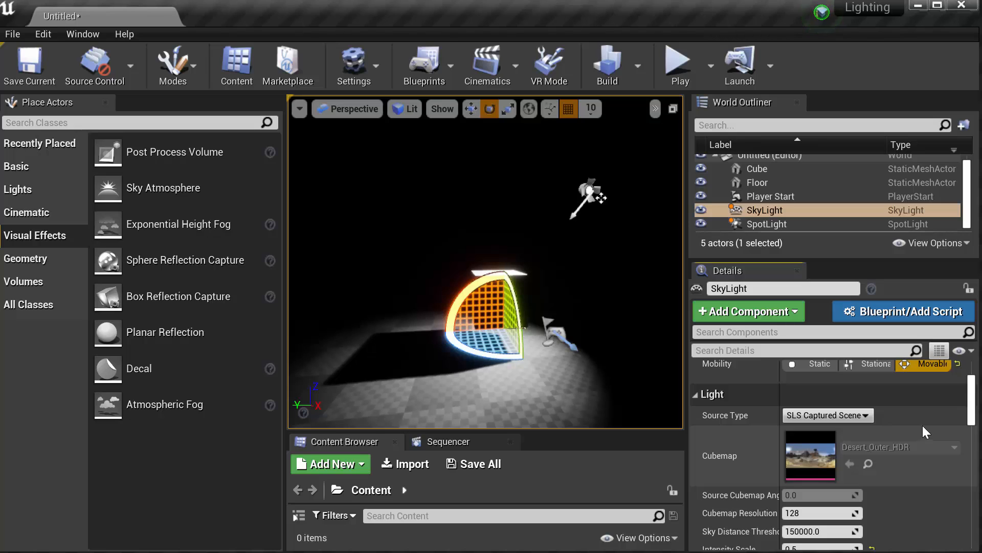
# - Delete the SpotLight and place a Directional Light on the floor beside the cube
pyautogui.click(760, 225)
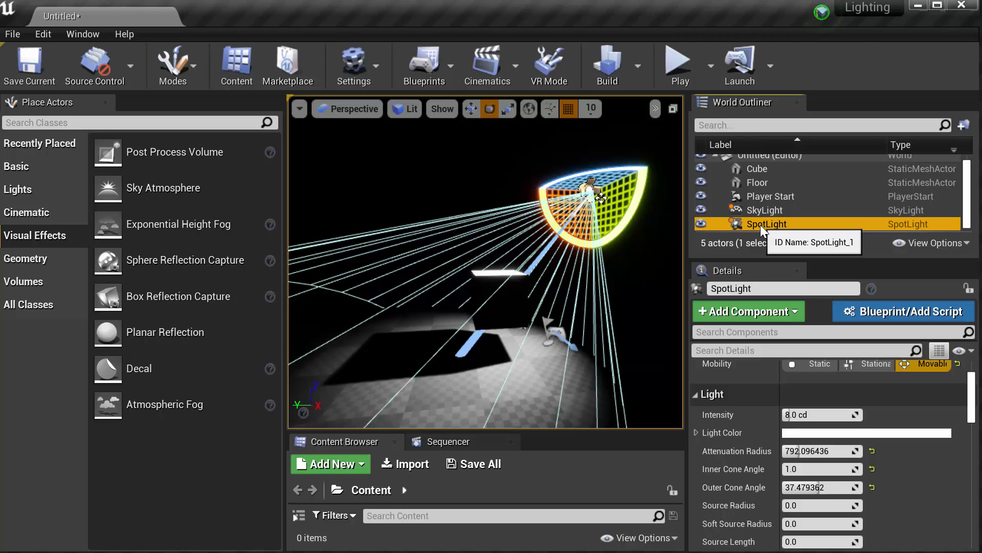
pyautogui.press('Delete')
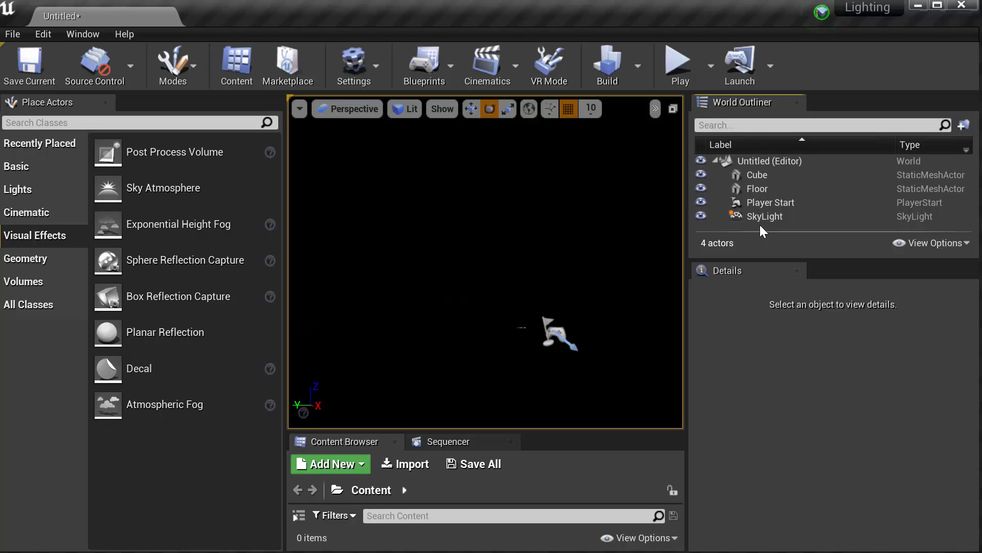
pyautogui.click(29, 193)
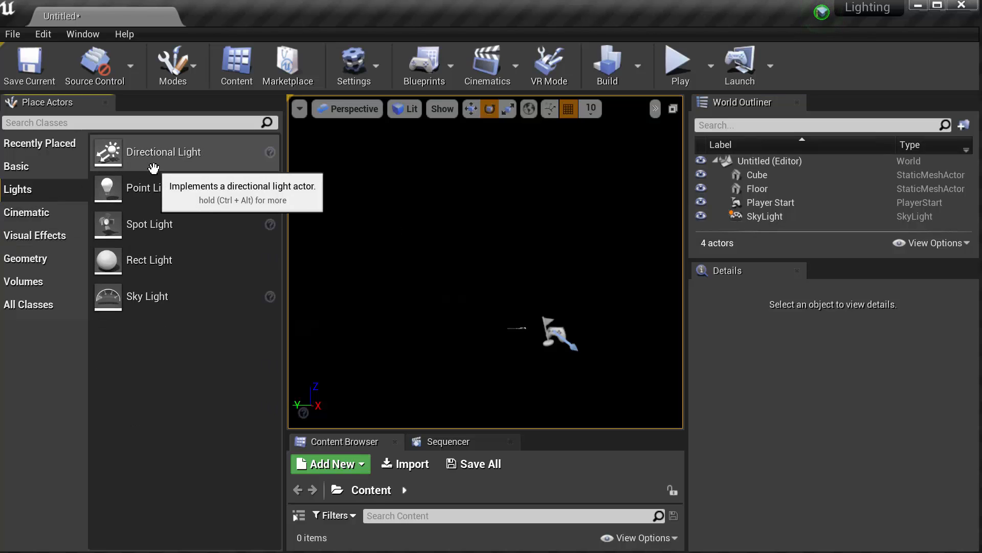
pyautogui.moveTo(158, 156); pyautogui.dragTo(444, 316)
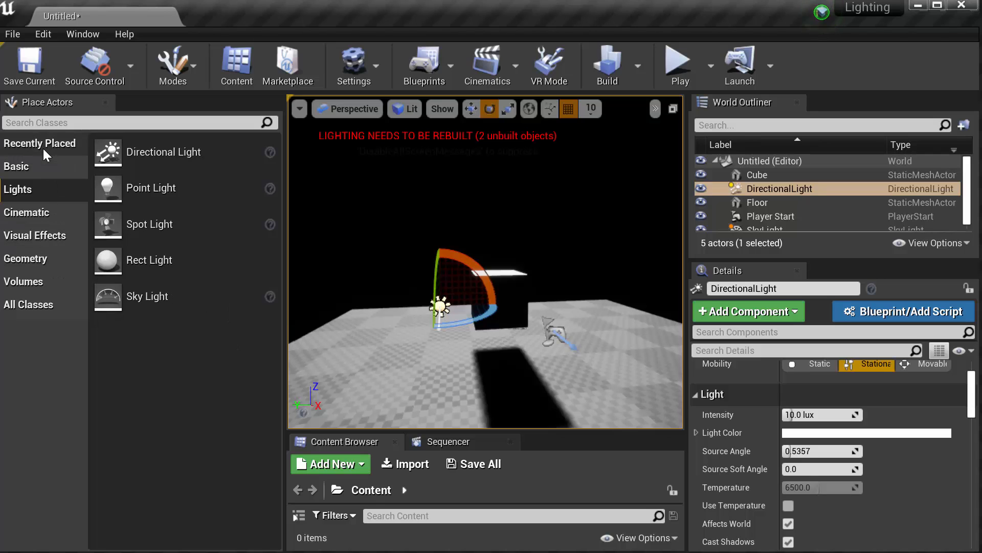
# - Search all placeable classes for "BP" and place a BP_Sky_Sphere in the level
pyautogui.click(34, 281)
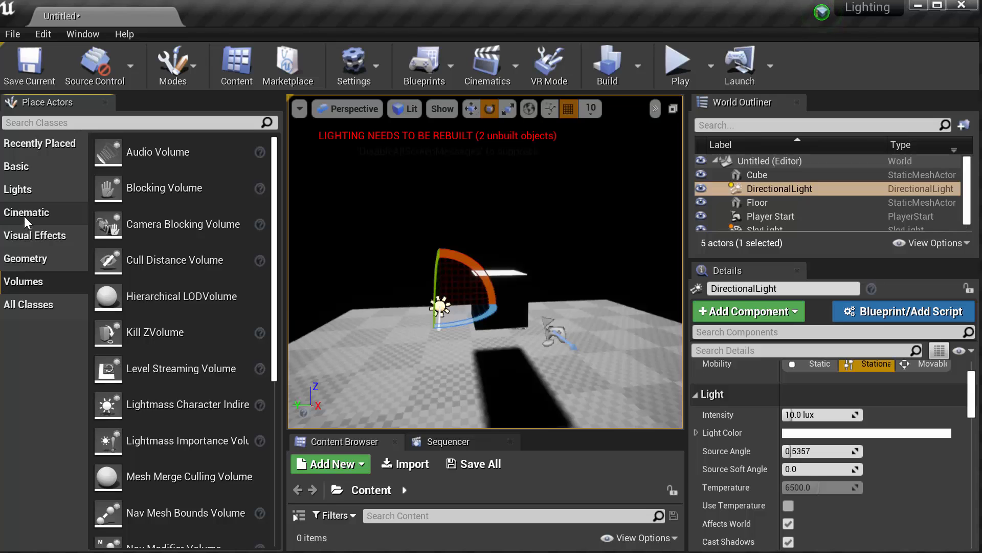
pyautogui.click(32, 306)
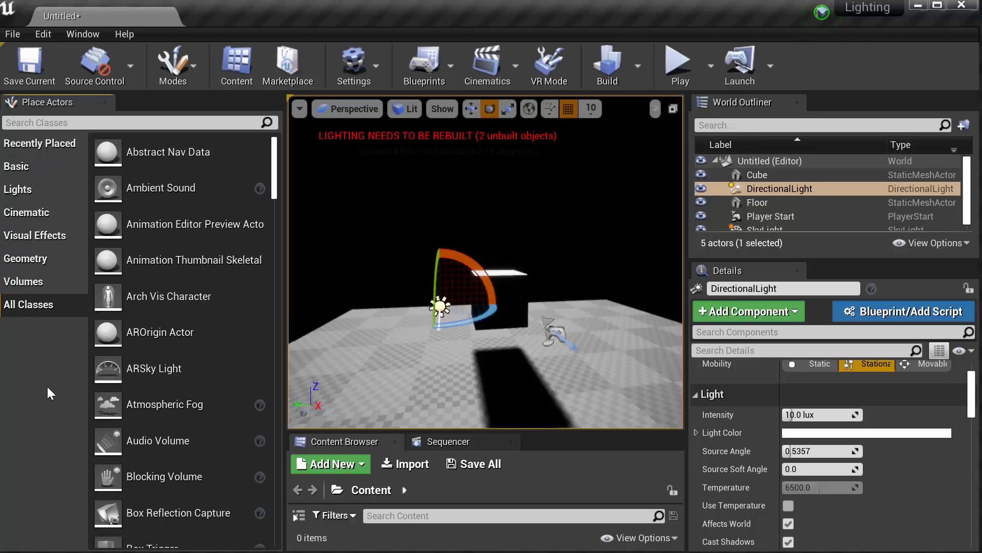
pyautogui.click(60, 122)
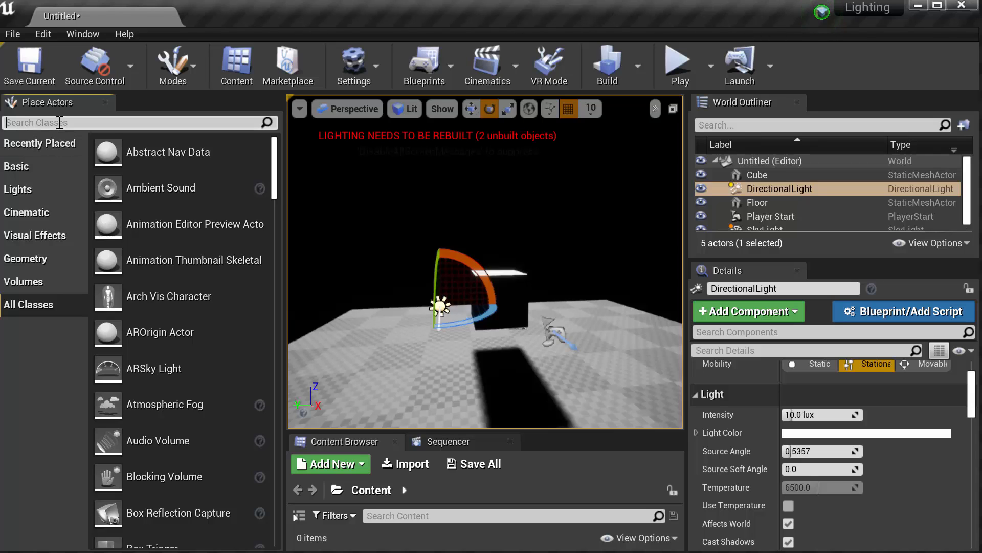
pyautogui.write('BP')
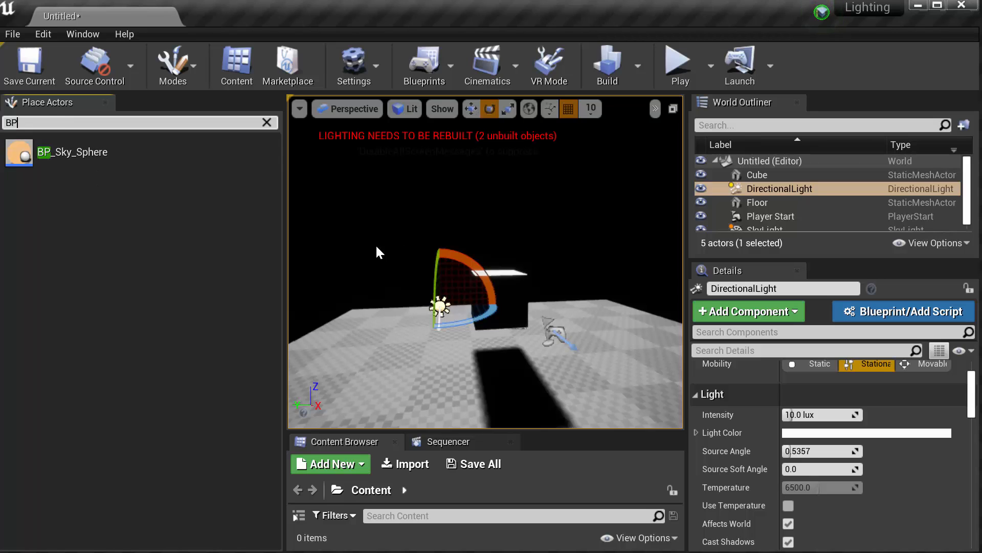
pyautogui.moveTo(71, 153); pyautogui.dragTo(573, 227)
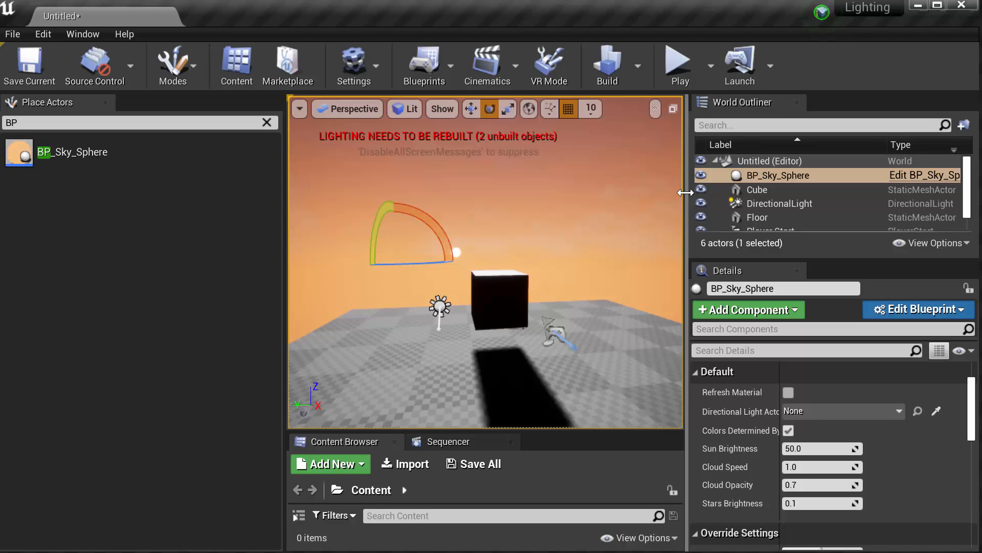
# - Open the BP_Sky_Sphere blueprint, examine its Construction Script graph, and close the blueprint editor
pyautogui.moveTo(967, 187)
pyautogui.mouseDown()
pyautogui.moveTo(968, 211)
pyautogui.moveTo(971, 175)
pyautogui.mouseUp()
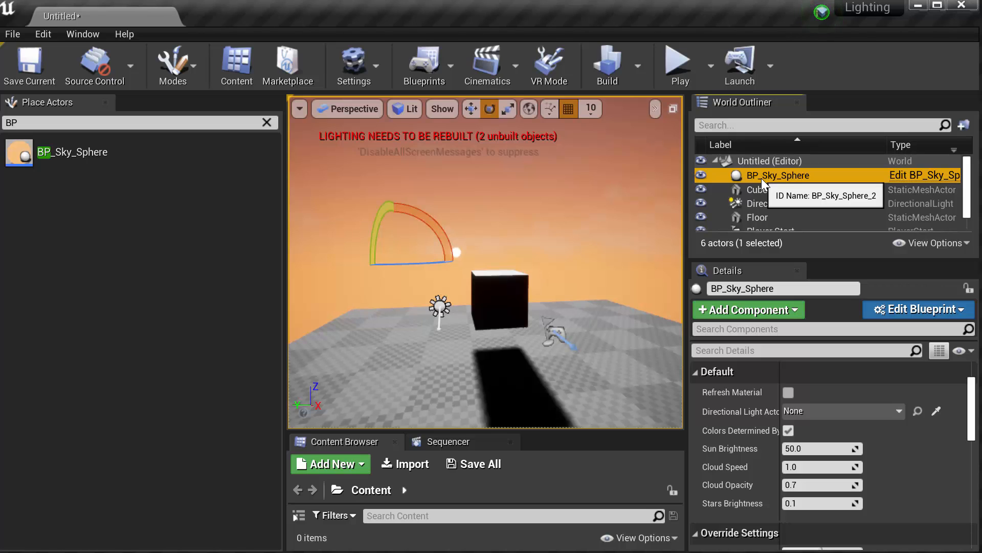
pyautogui.click(913, 180)
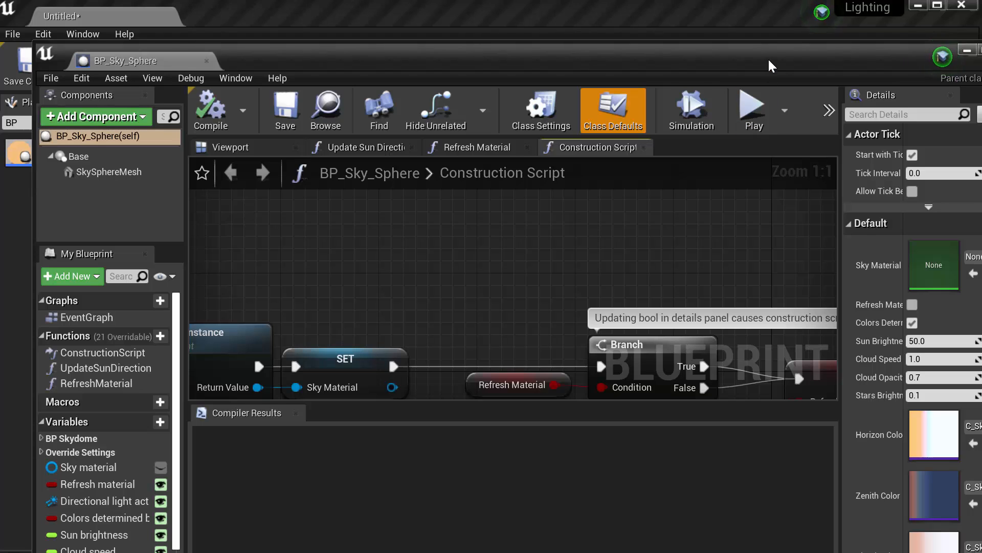
pyautogui.moveTo(772, 65); pyautogui.dragTo(749, 27)
pyautogui.scroll(-6, 610, 274)
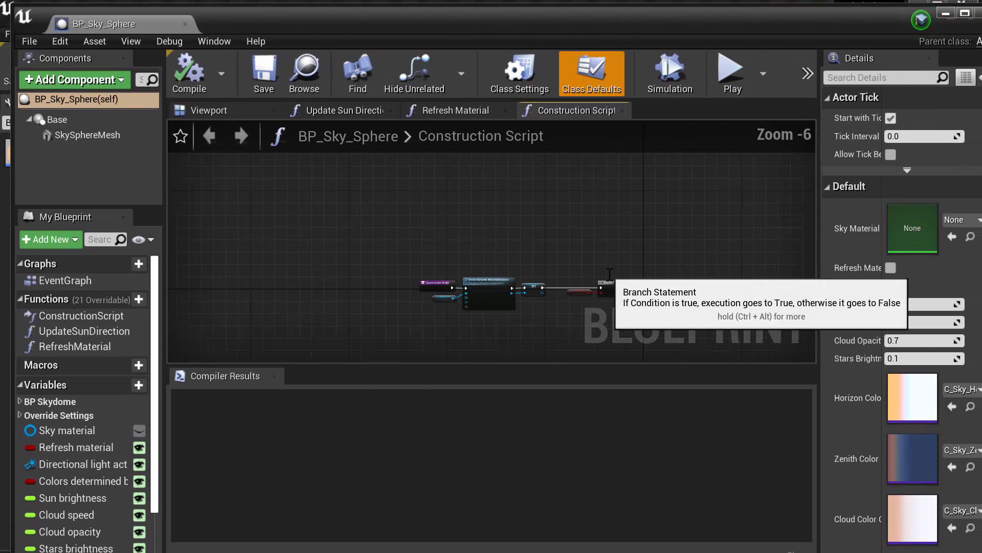
pyautogui.moveTo(676, 326); pyautogui.dragTo(564, 280, button='right')
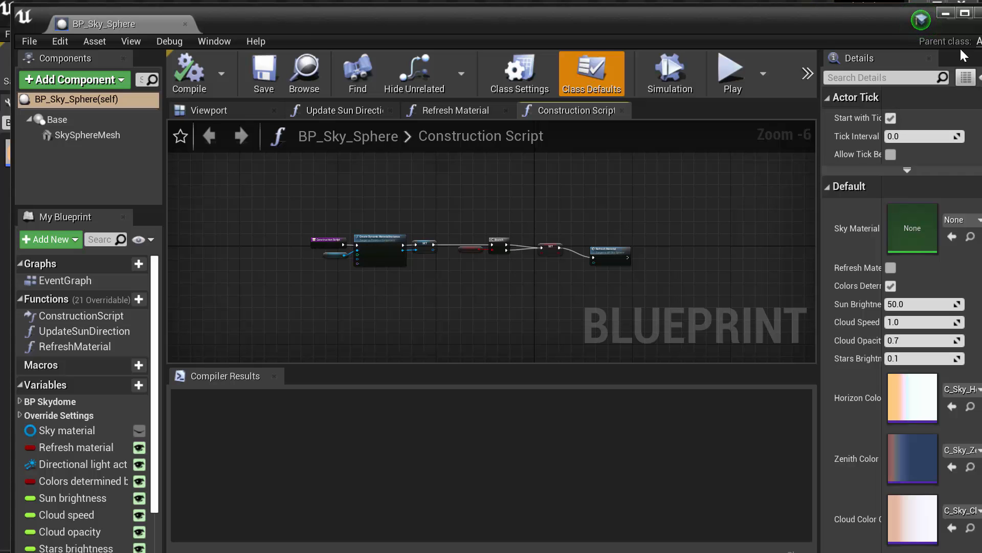
pyautogui.click(981, 14)
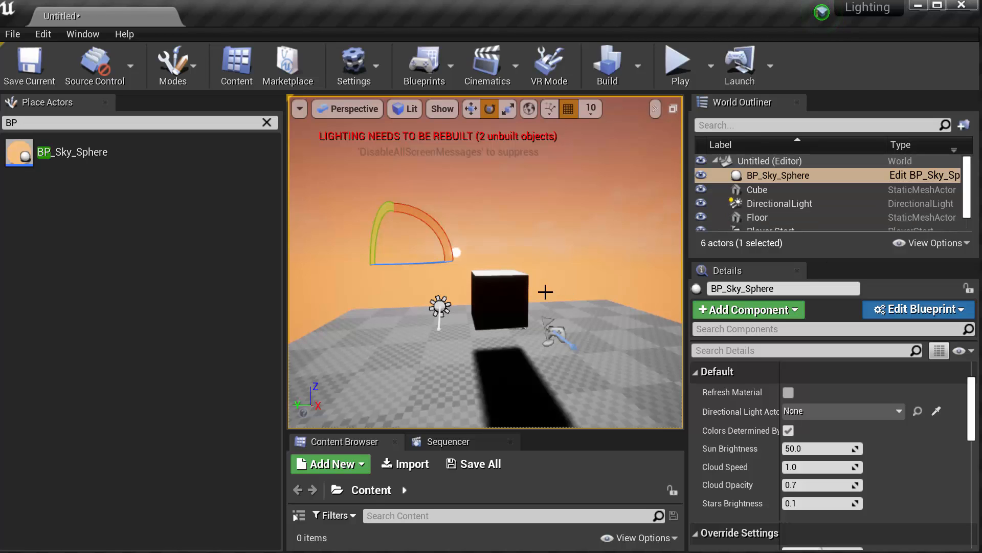
# - Assign DirectionalLight as the Directional Light Actor of BP_Sky_Sphere
pyautogui.click(439, 306)
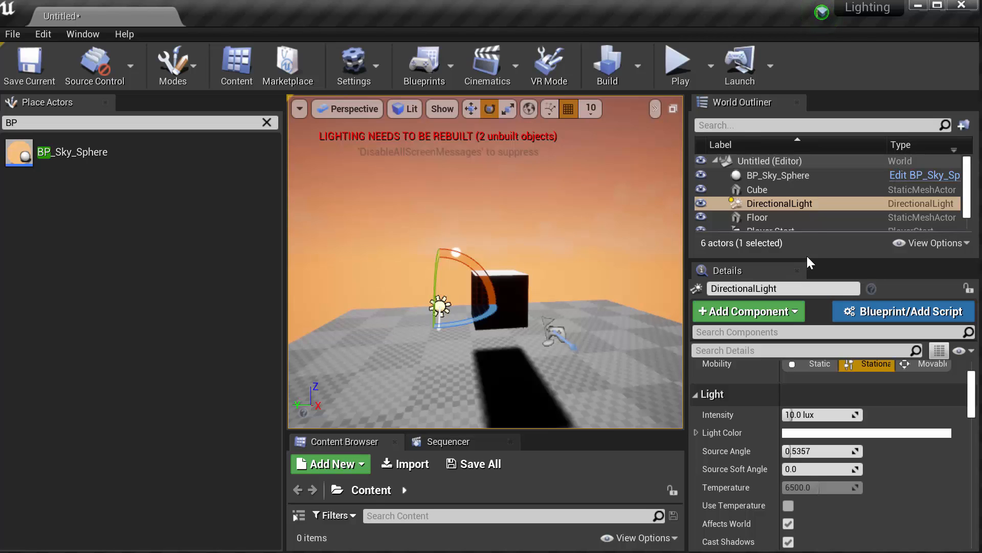
pyautogui.click(785, 174)
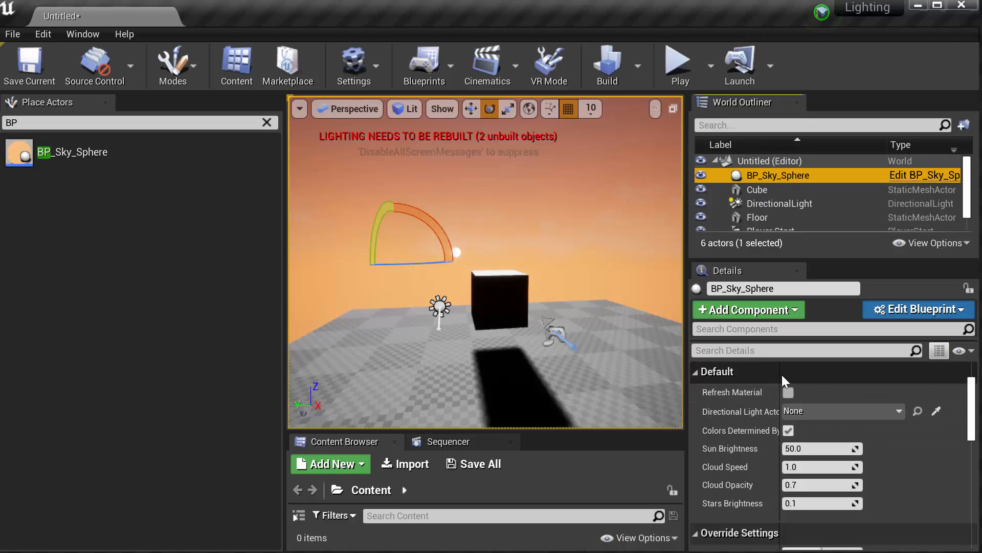
pyautogui.moveTo(781, 375); pyautogui.dragTo(808, 376)
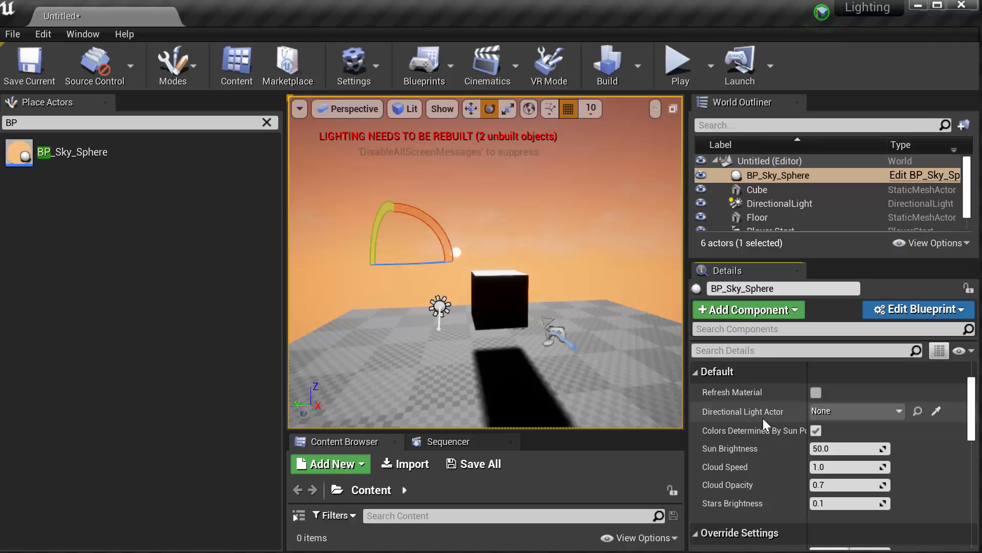
pyautogui.click(867, 410)
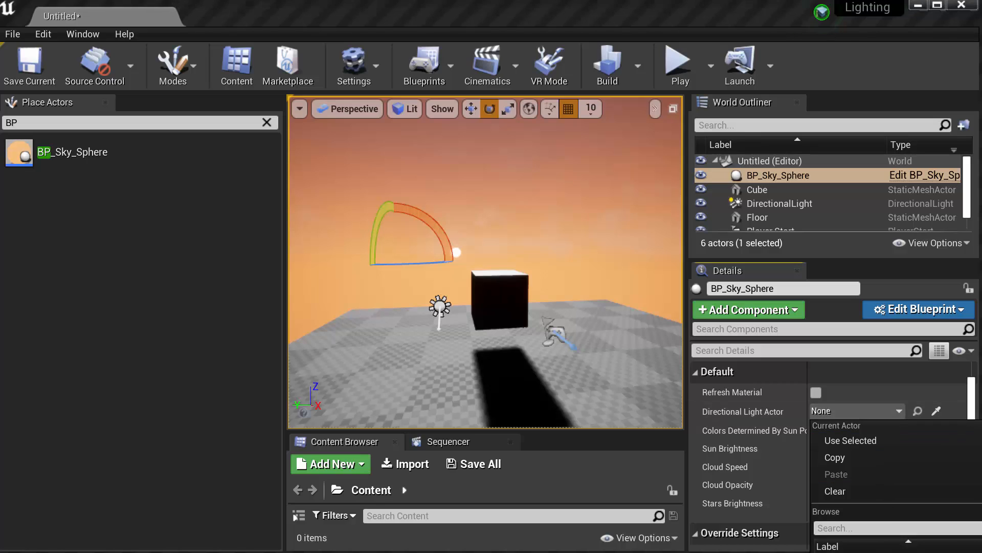
pyautogui.press('Return')
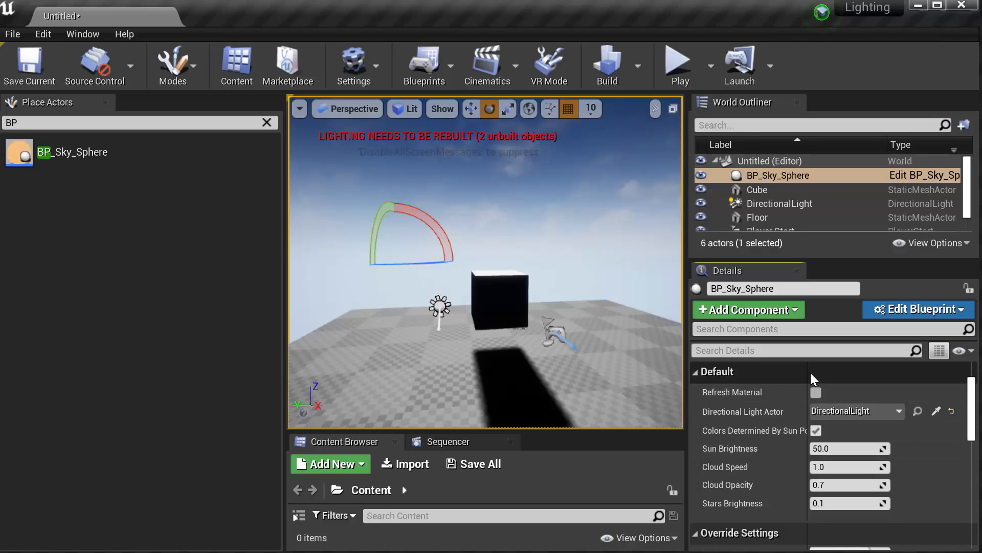
pyautogui.moveTo(808, 372); pyautogui.dragTo(839, 374)
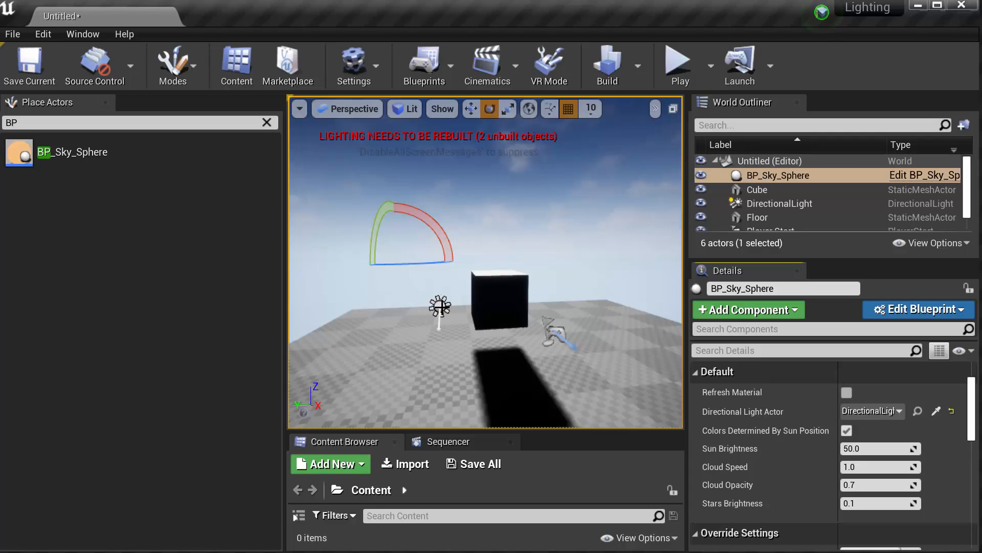
# - Raise the DirectionalLight straight up above the floor and inspect the sun in the sky
pyautogui.click(439, 306)
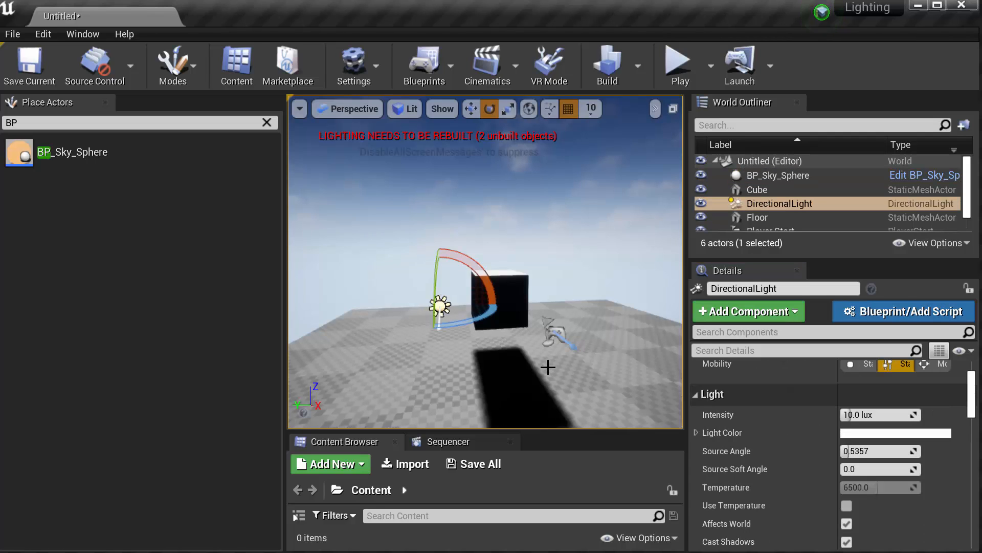
pyautogui.scroll(1, 548, 366)
pyautogui.moveTo(485, 375); pyautogui.dragTo(522, 375, button='right')
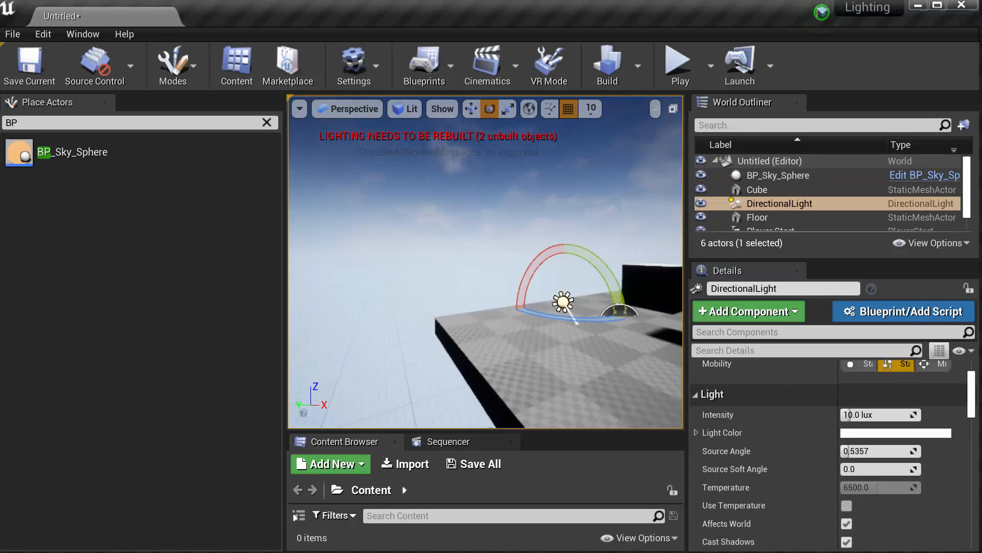
pyautogui.moveTo(551, 341)
pyautogui.mouseDown(button='right')
pyautogui.moveTo(522, 340)
pyautogui.moveTo(542, 341)
pyautogui.mouseUp(button='right')
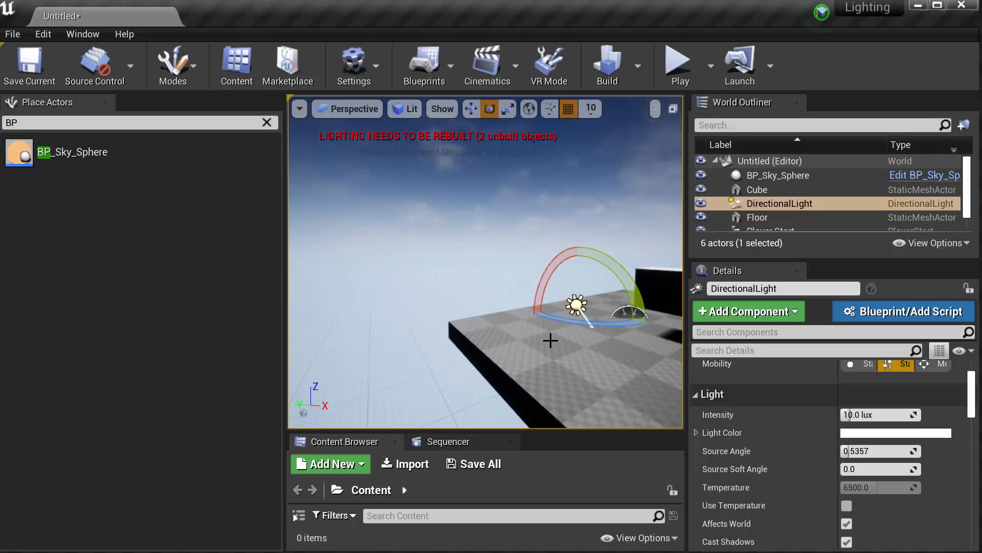
pyautogui.press('w')
pyautogui.moveTo(579, 271); pyautogui.dragTo(578, 234)
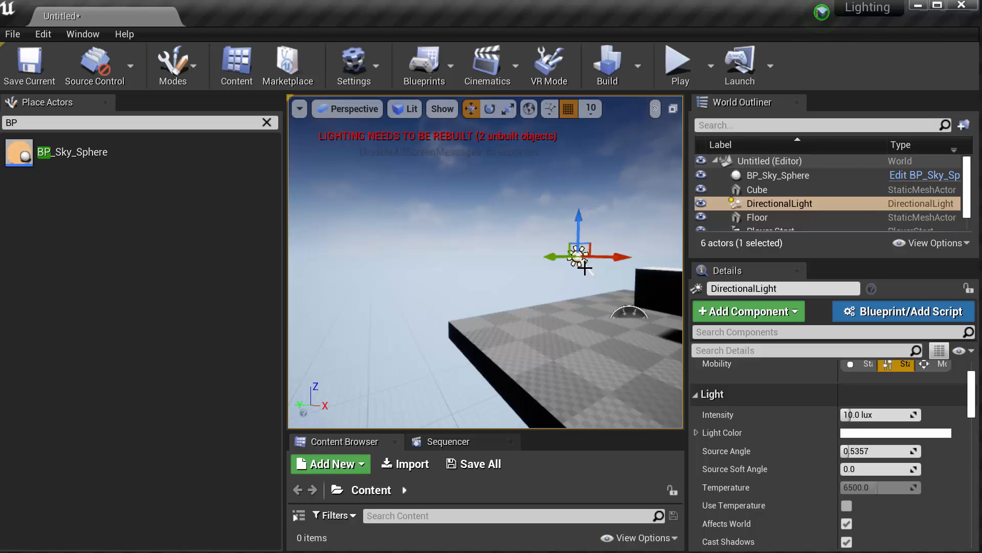
pyautogui.moveTo(598, 284); pyautogui.dragTo(599, 240, button='right')
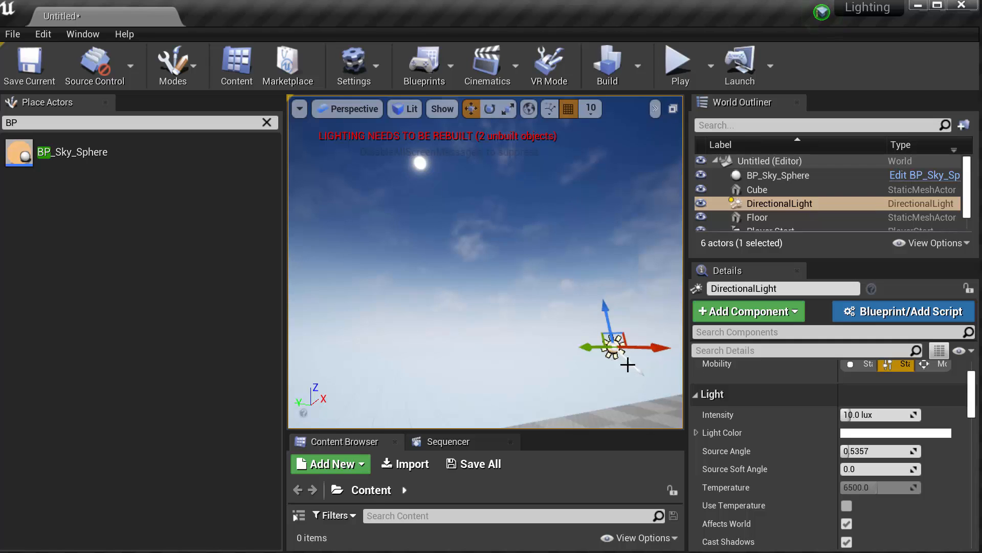
pyautogui.moveTo(542, 351); pyautogui.dragTo(560, 404, button='right')
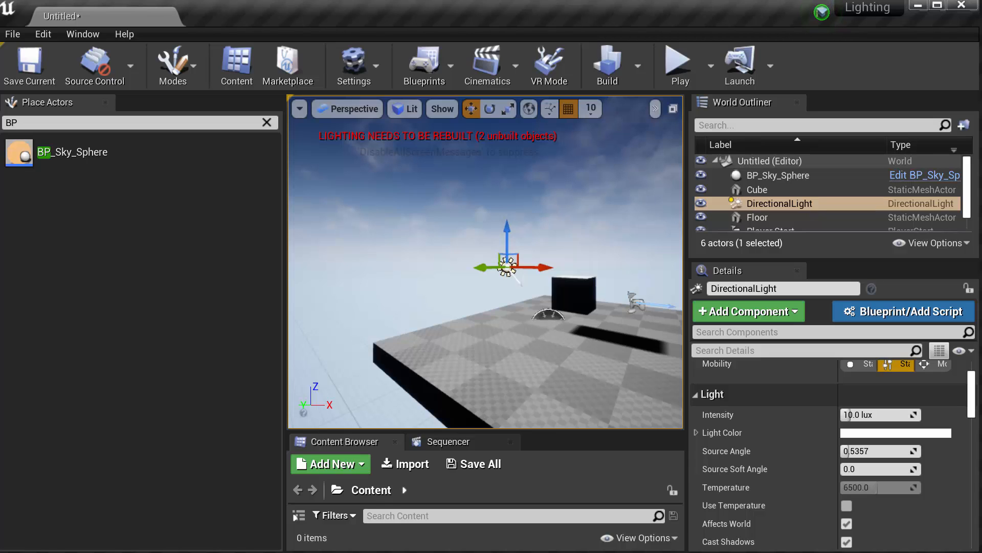
# - Tilt the DirectionalLight closer to horizontal and refresh BP_Sky_Sphere by switching Colors Determined By Sun Position off and on
pyautogui.click(489, 109)
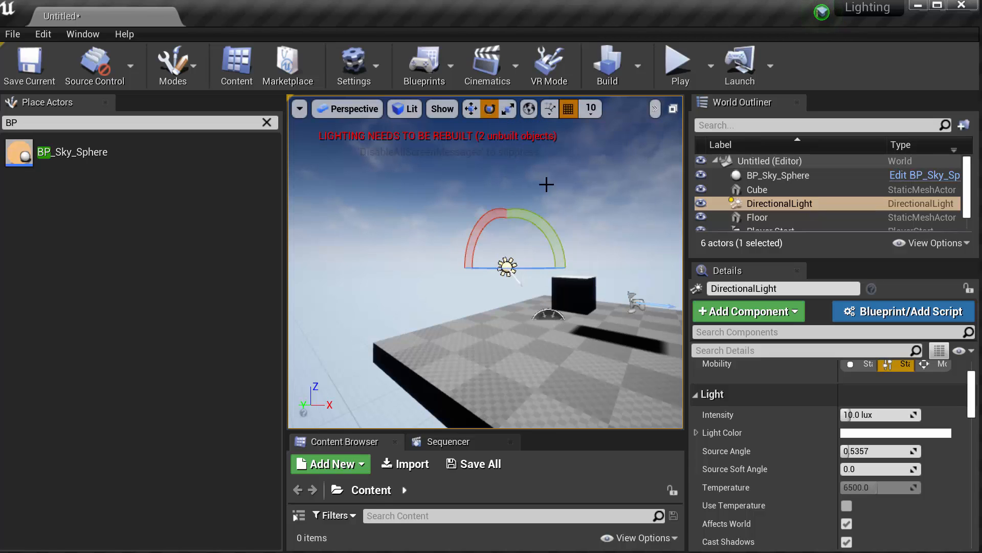
pyautogui.moveTo(562, 247); pyautogui.dragTo(571, 236)
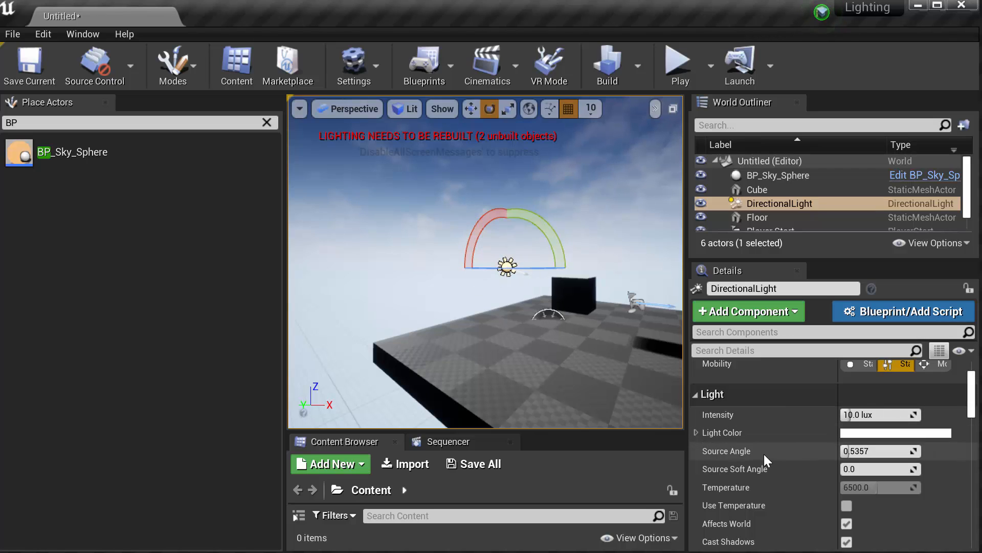
pyautogui.click(784, 177)
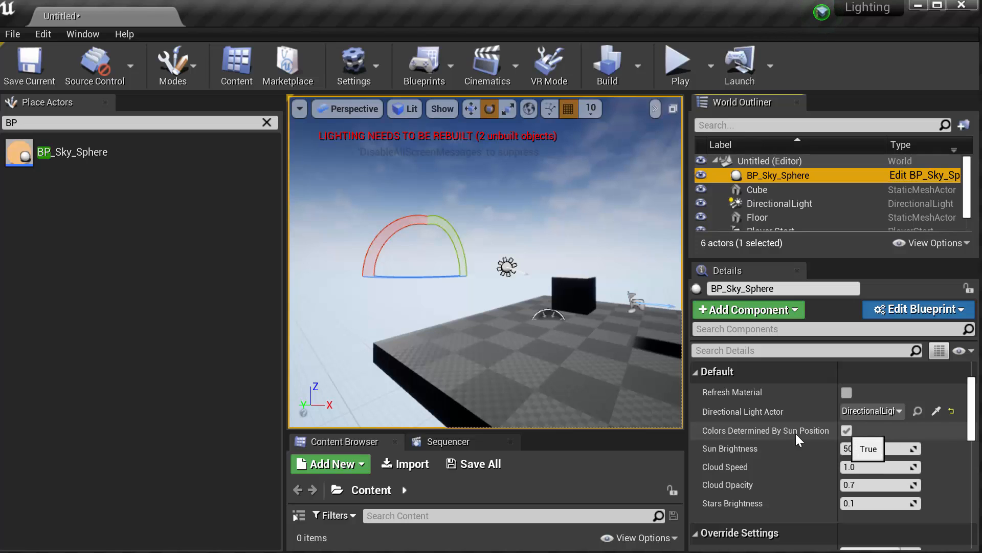
pyautogui.click(846, 432)
pyautogui.click(846, 432)
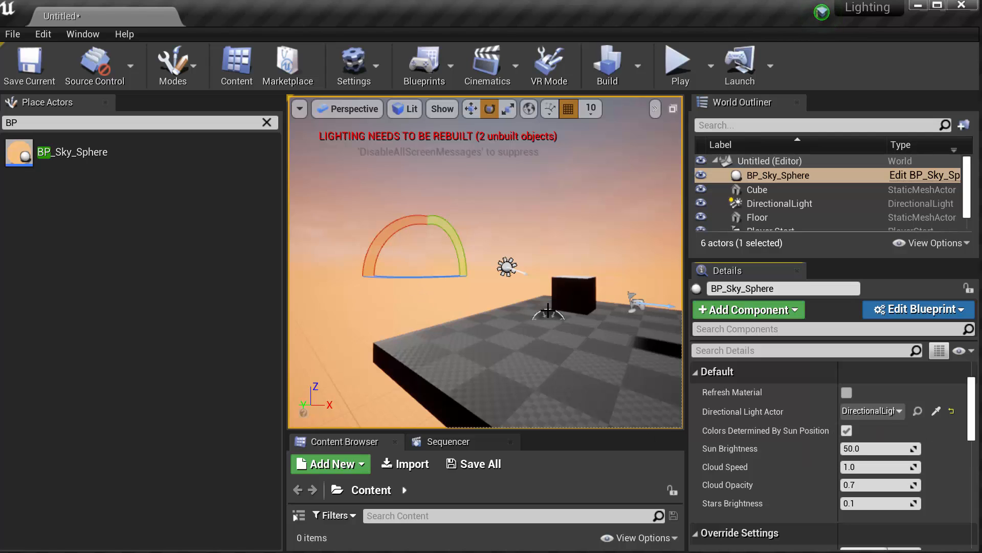
pyautogui.moveTo(413, 285); pyautogui.dragTo(374, 287, button='right')
pyautogui.moveTo(587, 315); pyautogui.dragTo(574, 315, button='right')
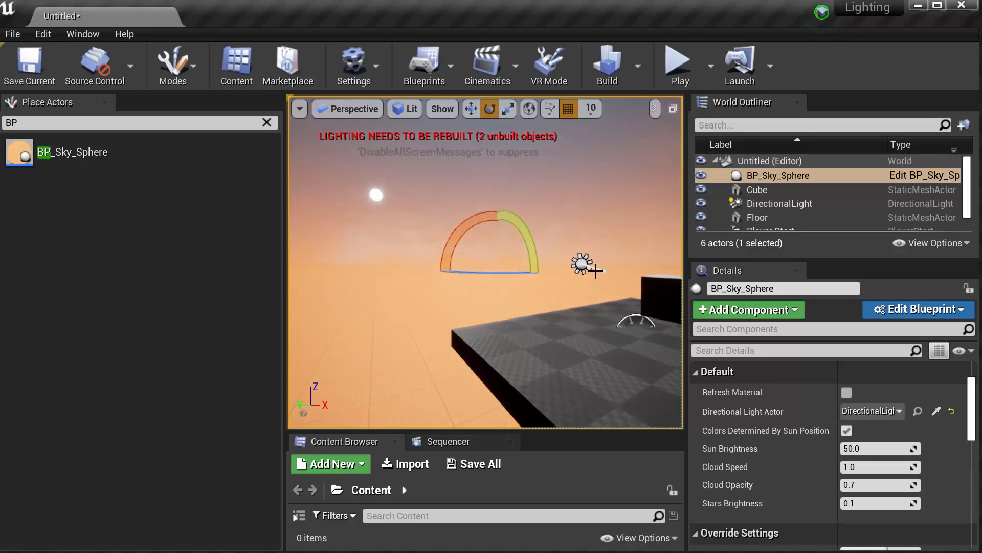
pyautogui.moveTo(597, 273); pyautogui.dragTo(632, 273, button='right')
pyautogui.moveTo(574, 393); pyautogui.dragTo(594, 389, button='right')
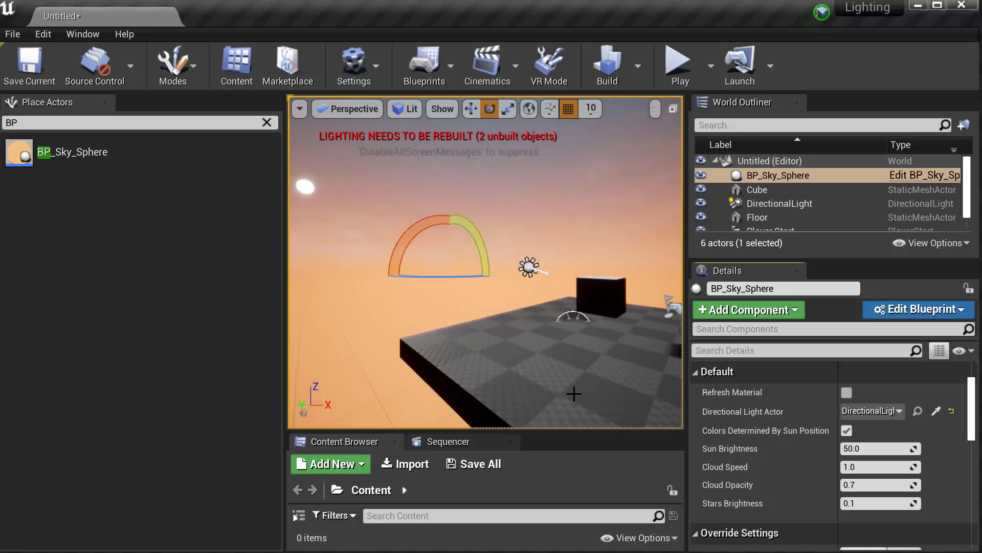
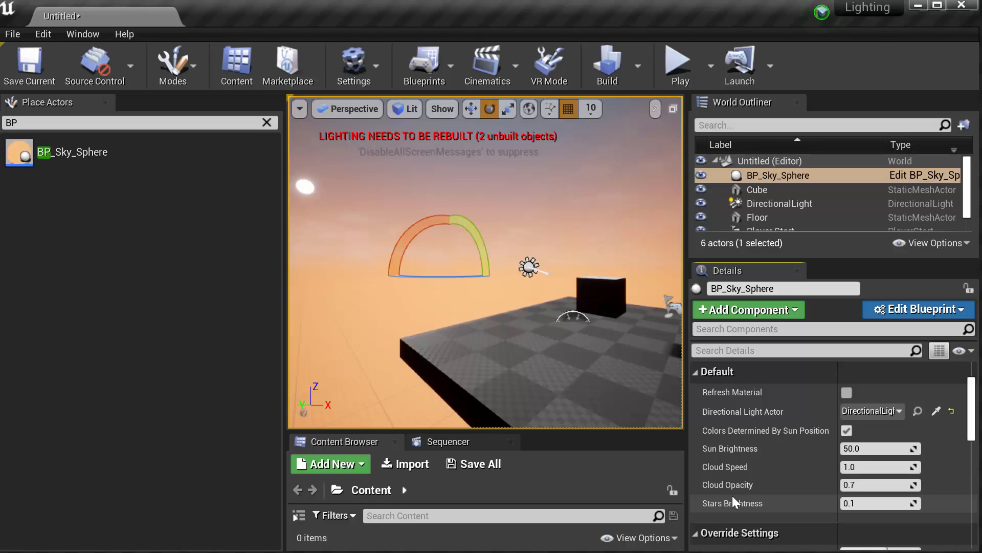
# - Rotate the DirectionalLight further to fully horizontal and refresh the sky again with BP_Sky_Sphere's Colors Determined By Sun Position option
pyautogui.click(528, 267)
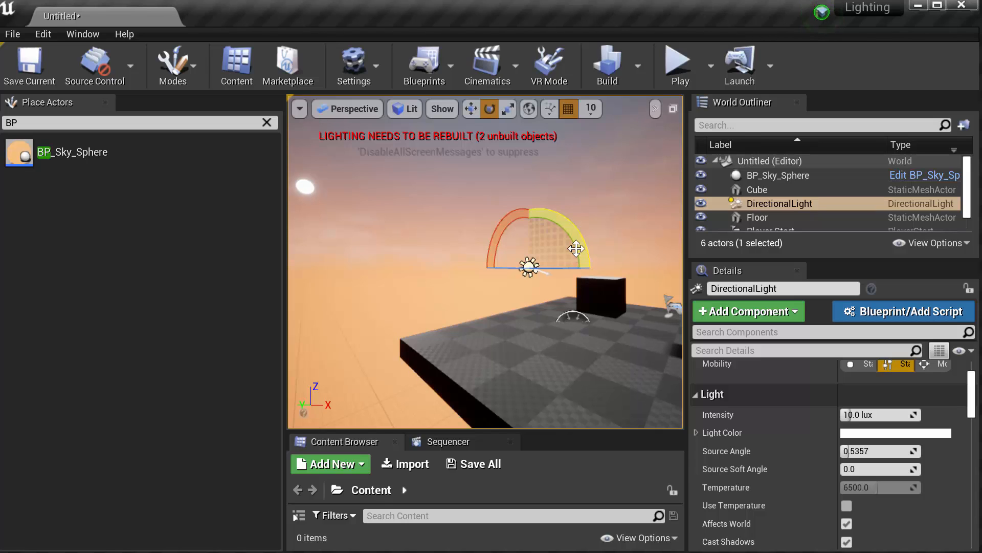
pyautogui.moveTo(577, 242); pyautogui.dragTo(569, 210)
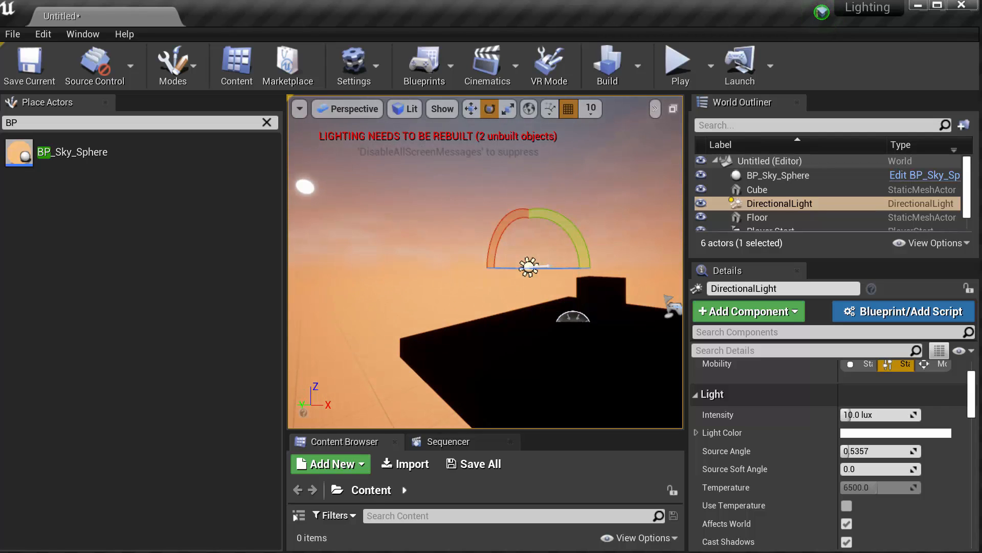
pyautogui.click(778, 176)
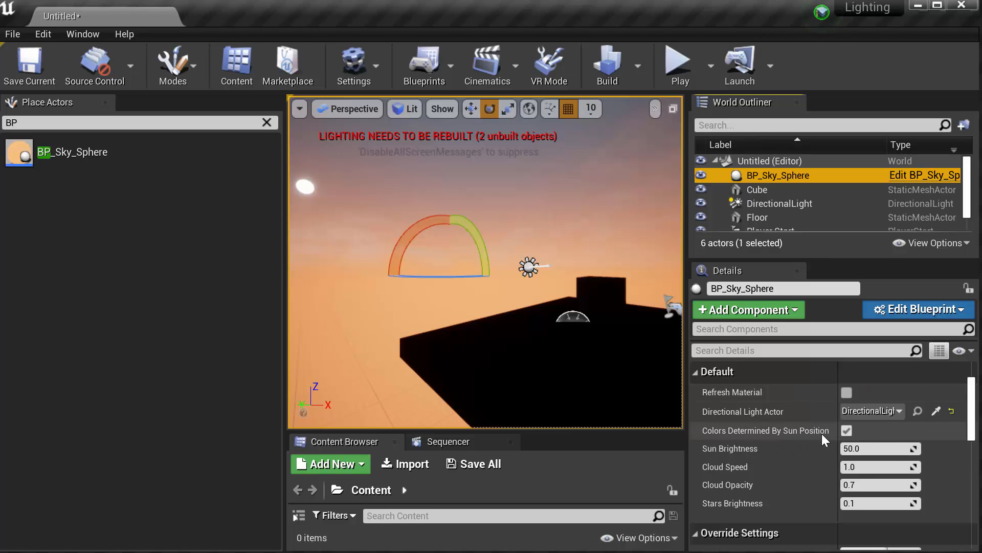
pyautogui.click(846, 430)
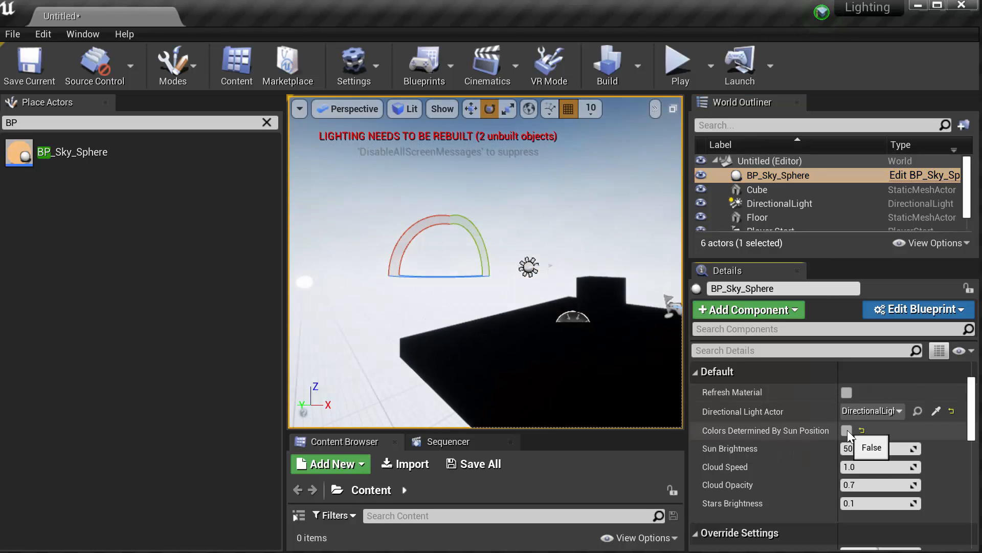
pyautogui.click(847, 430)
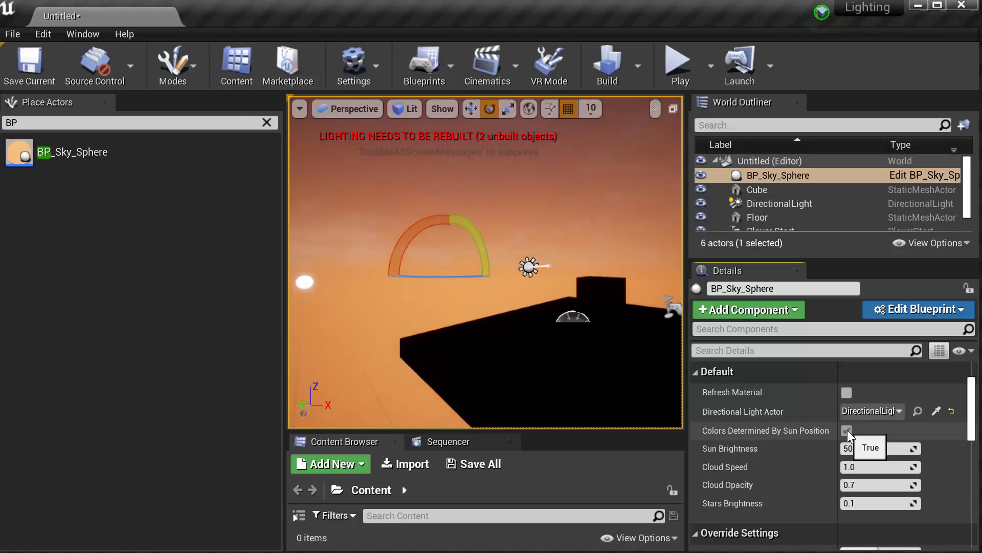
# - Increase BP_Sky_Sphere's Stars Brightness to about 1.94 and clear its Directional Light Actor reference
pyautogui.moveTo(511, 327); pyautogui.dragTo(496, 194, button='right')
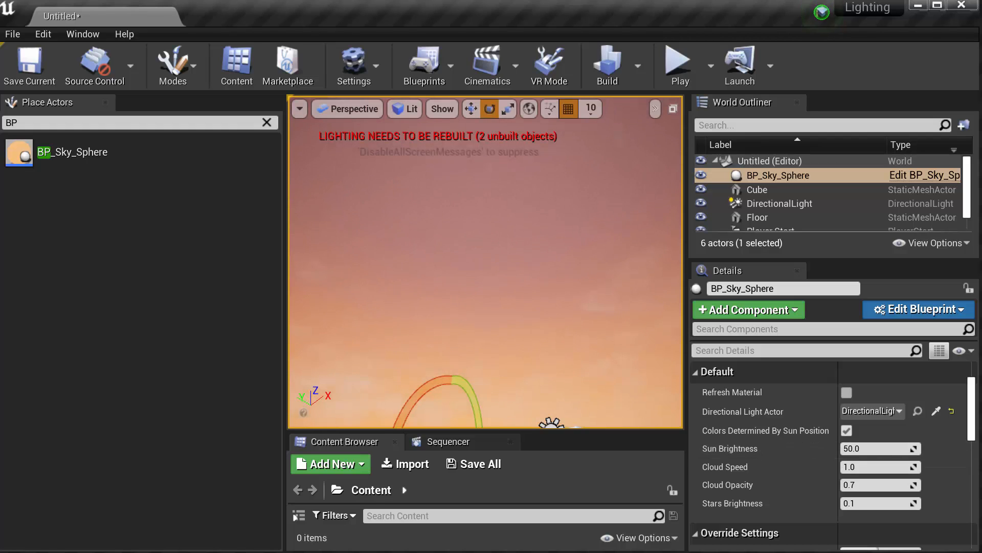
pyautogui.moveTo(877, 503); pyautogui.dragTo(946, 503)
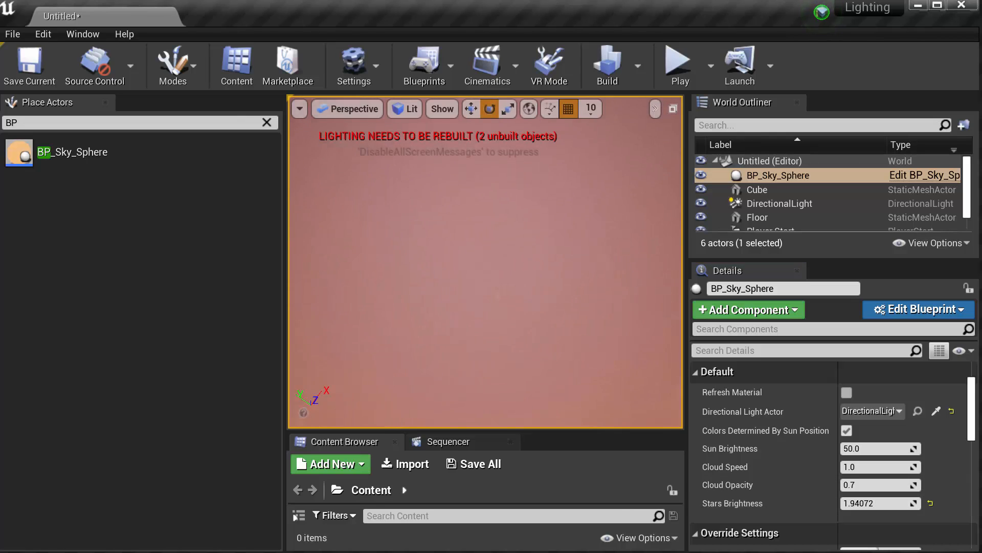
pyautogui.moveTo(554, 330); pyautogui.dragTo(554, 381, button='right')
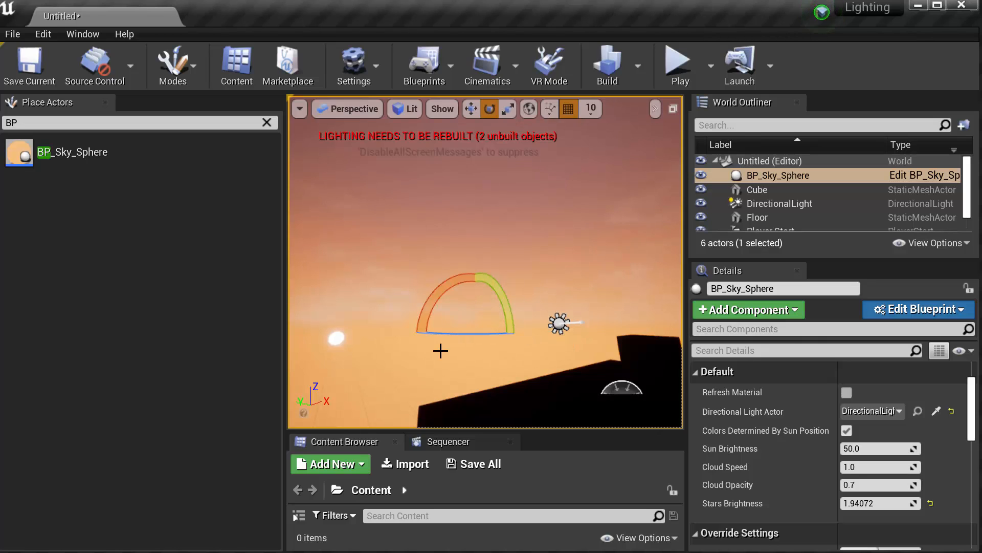
pyautogui.moveTo(527, 283); pyautogui.dragTo(528, 281, button='right')
pyautogui.moveTo(522, 241); pyautogui.dragTo(521, 256, button='right')
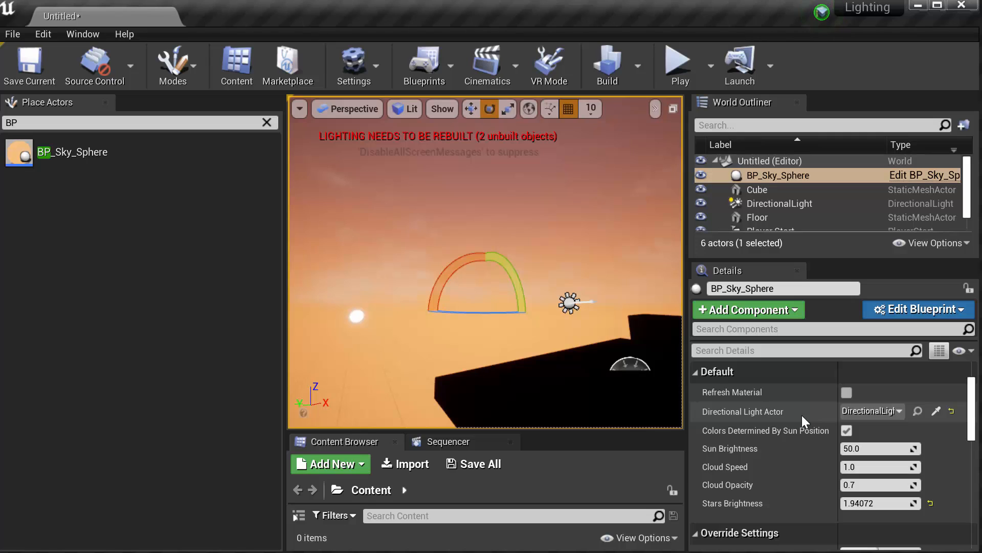
pyautogui.click(864, 413)
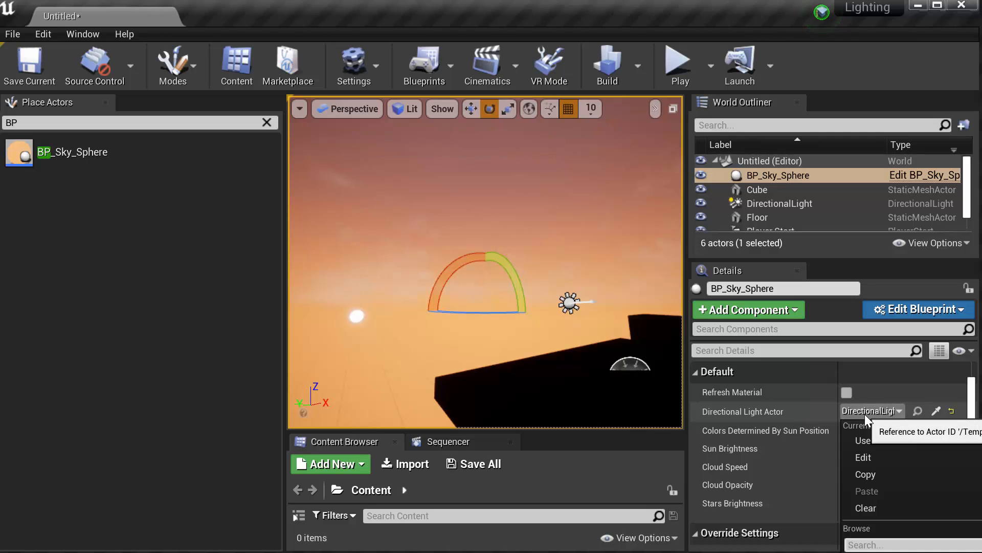
pyautogui.click(881, 510)
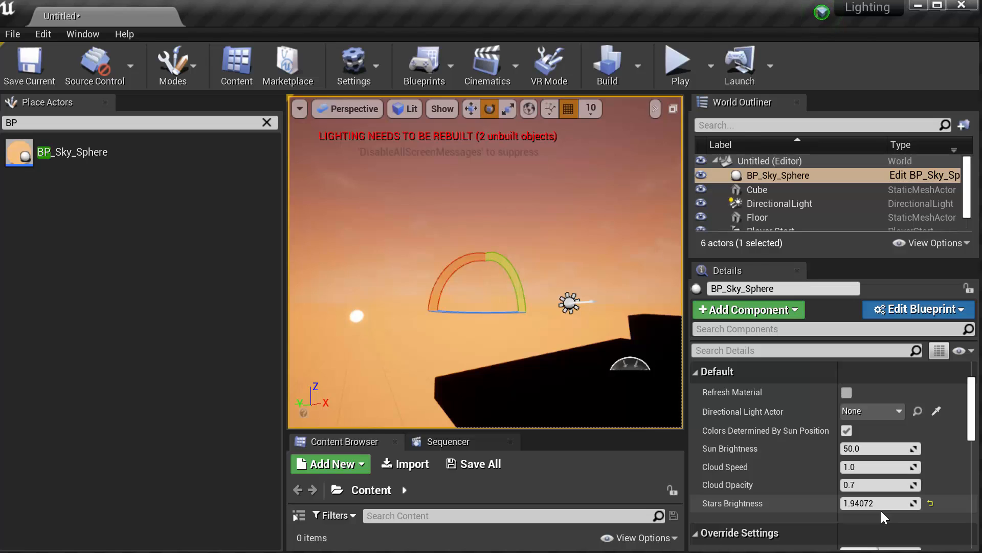
# - Rotate the DirectionalLight downward from horizontal so it shines onto the floor and cube
pyautogui.click(568, 302)
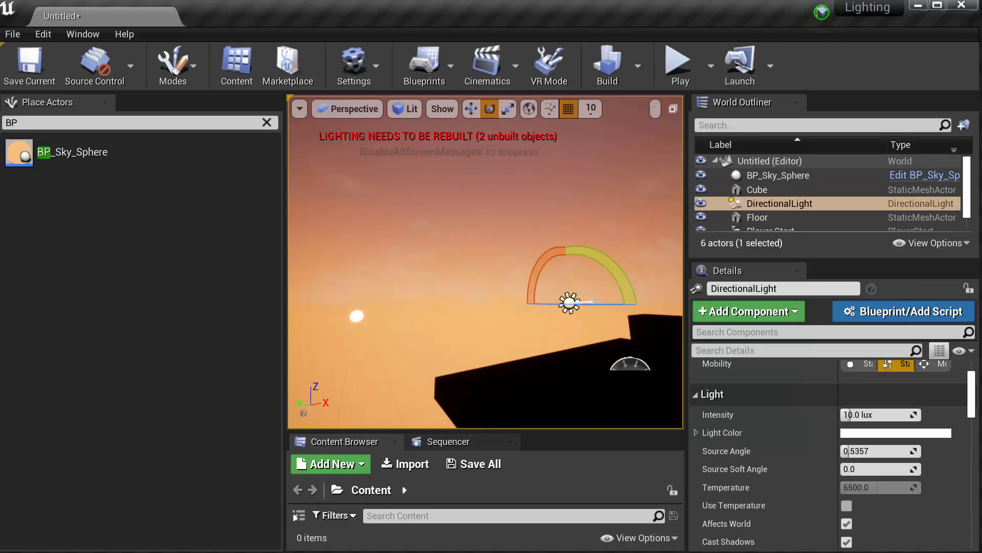
pyautogui.moveTo(486, 276); pyautogui.dragTo(527, 287, button='right')
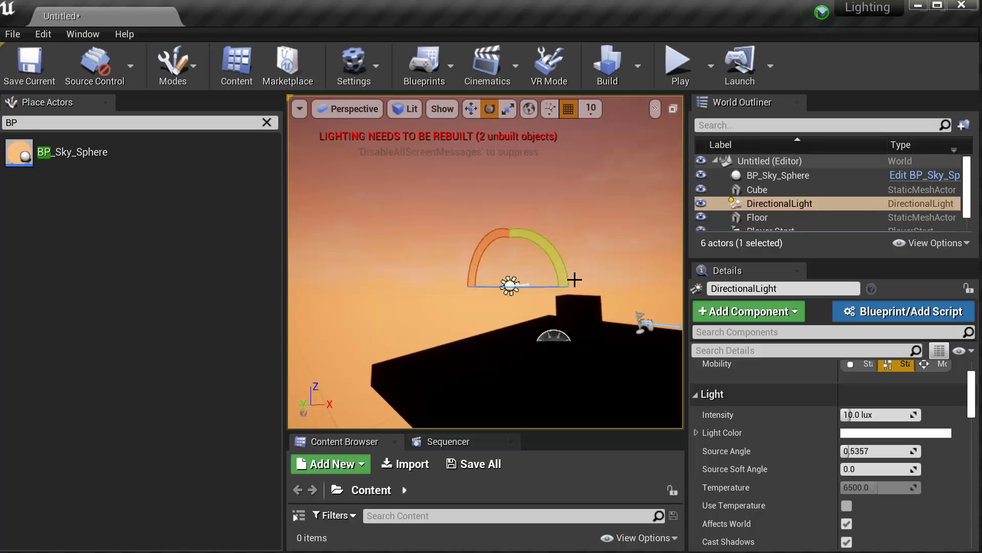
pyautogui.moveTo(559, 246); pyautogui.dragTo(588, 291)
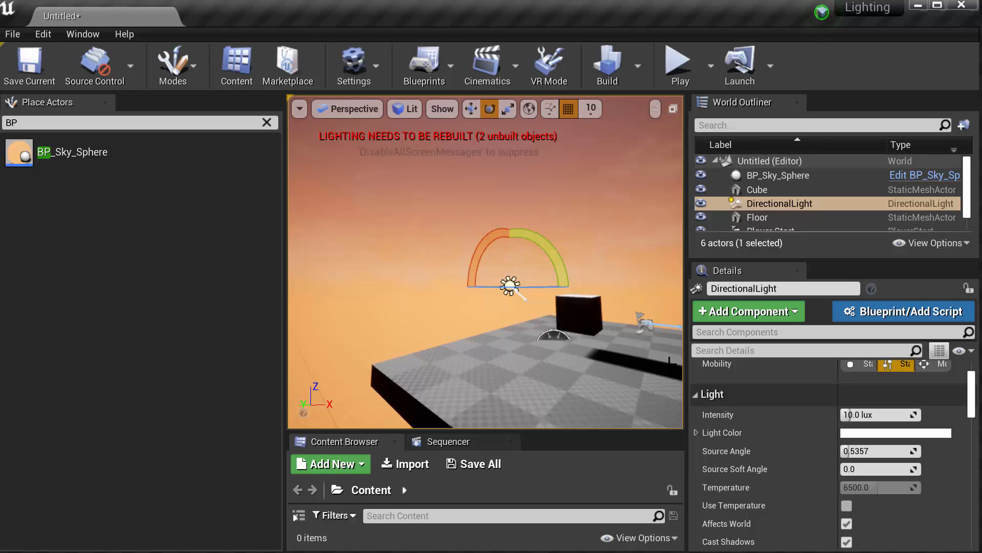
# - Set the DirectionalLight's Light Color to a pale blue, about hex sRGB DBF4FF
pyautogui.click(874, 433)
pyautogui.moveTo(941, 445); pyautogui.dragTo(365, 83)
pyautogui.moveTo(369, 194); pyautogui.dragTo(360, 193)
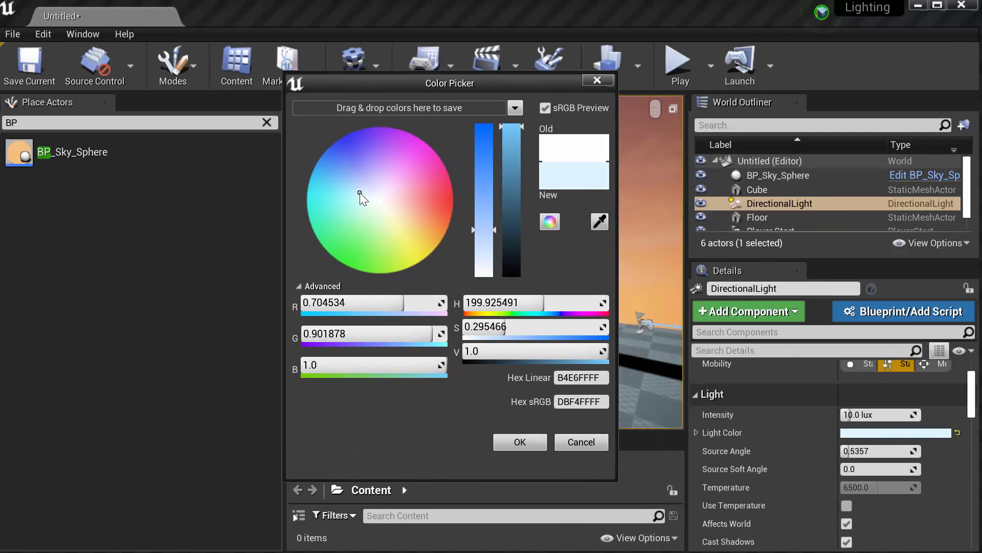
pyautogui.click(520, 441)
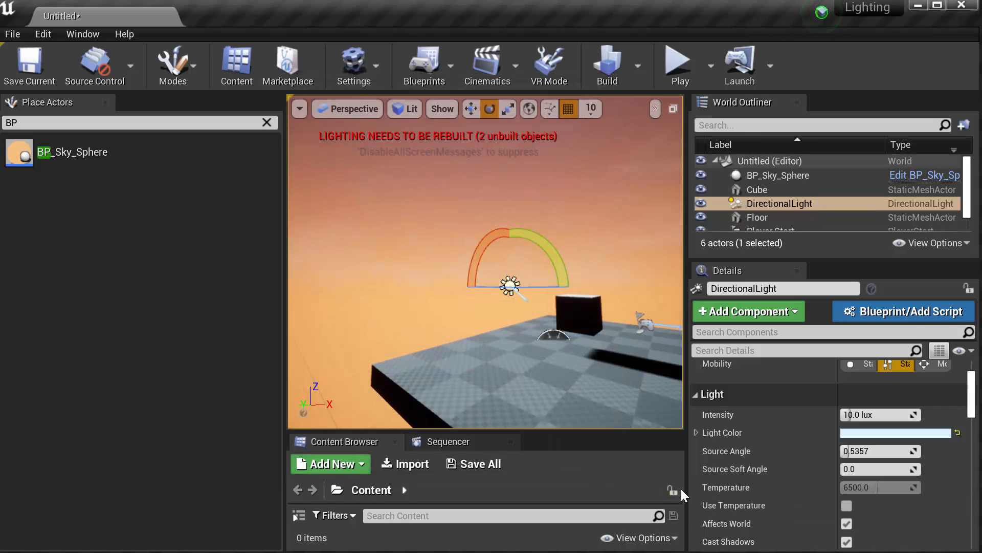
# - Try an Intensity of 1 lux on the DirectionalLight and settle on 2 lux
pyautogui.click(860, 414)
pyautogui.write('1')
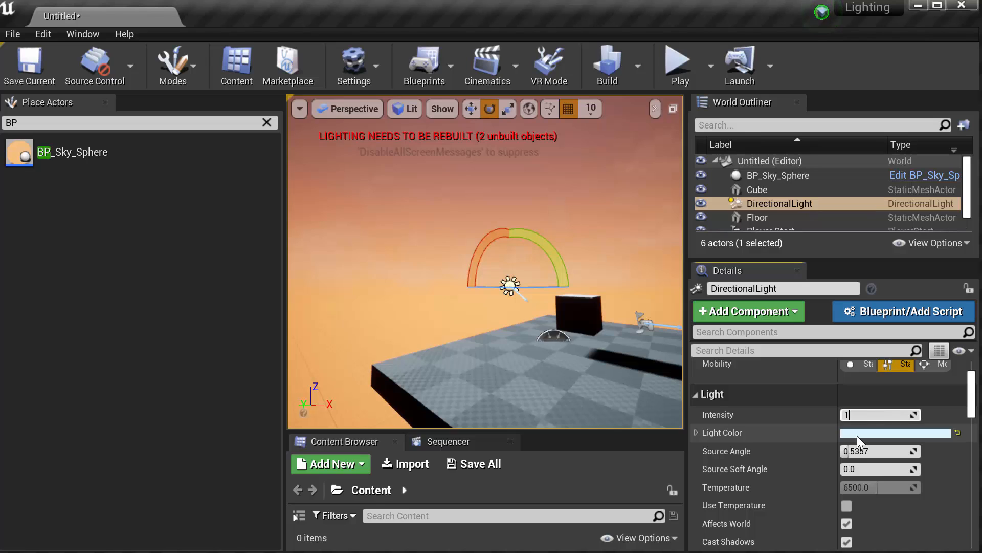
pyautogui.press('Return')
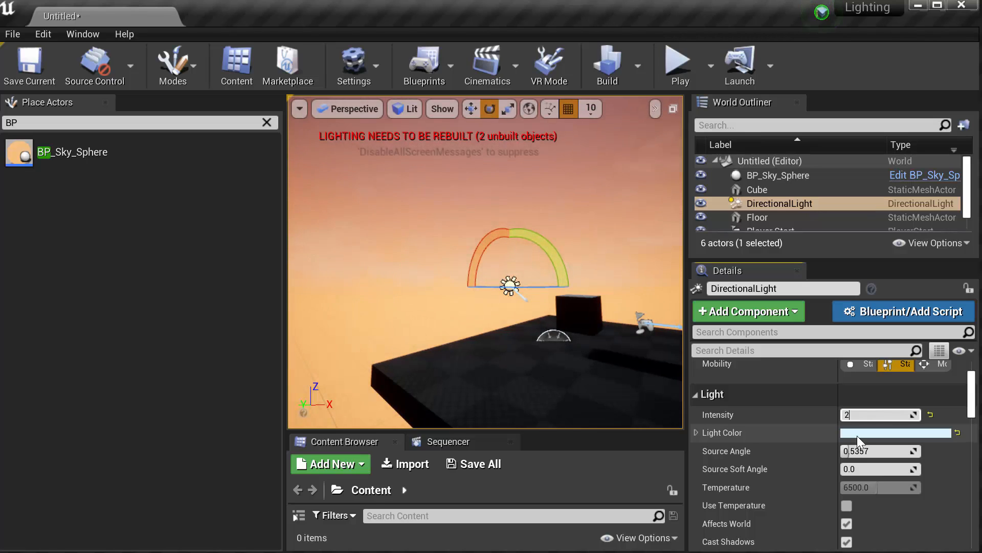
pyautogui.press('Return')
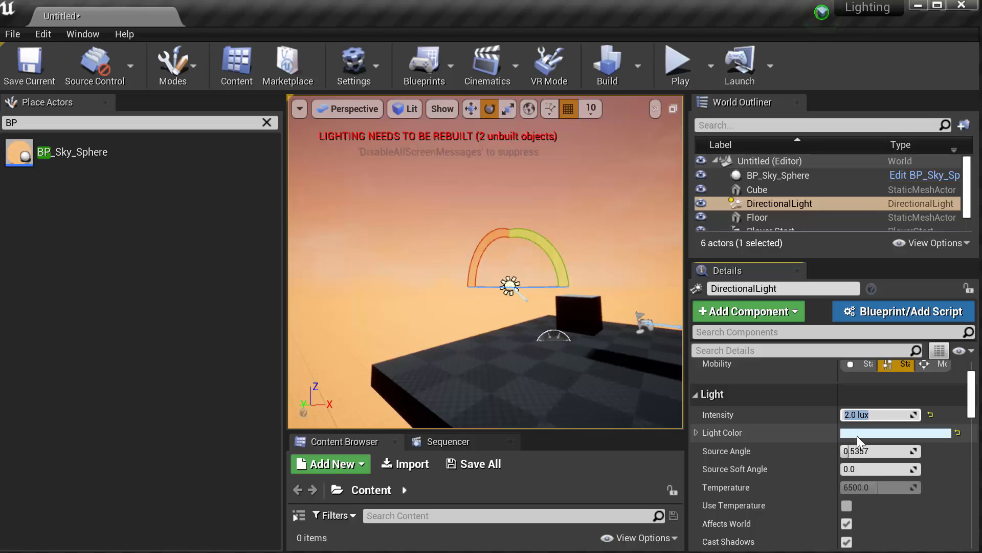
# - Select the SkyLight and widen the area that shows its properties
pyautogui.click(772, 203)
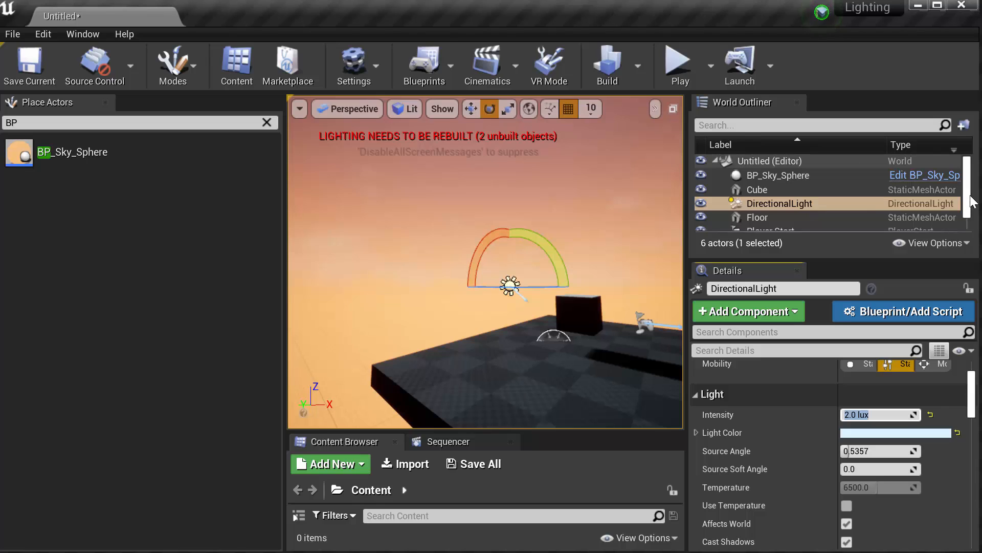
pyautogui.click(873, 203)
pyautogui.scroll(-1, 873, 216)
pyautogui.click(786, 223)
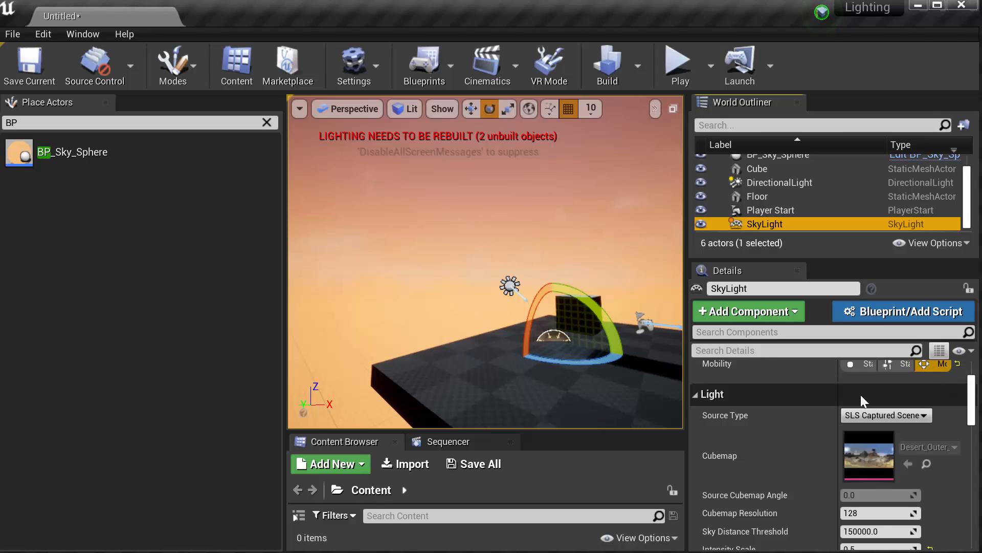
pyautogui.moveTo(688, 383); pyautogui.dragTo(596, 383)
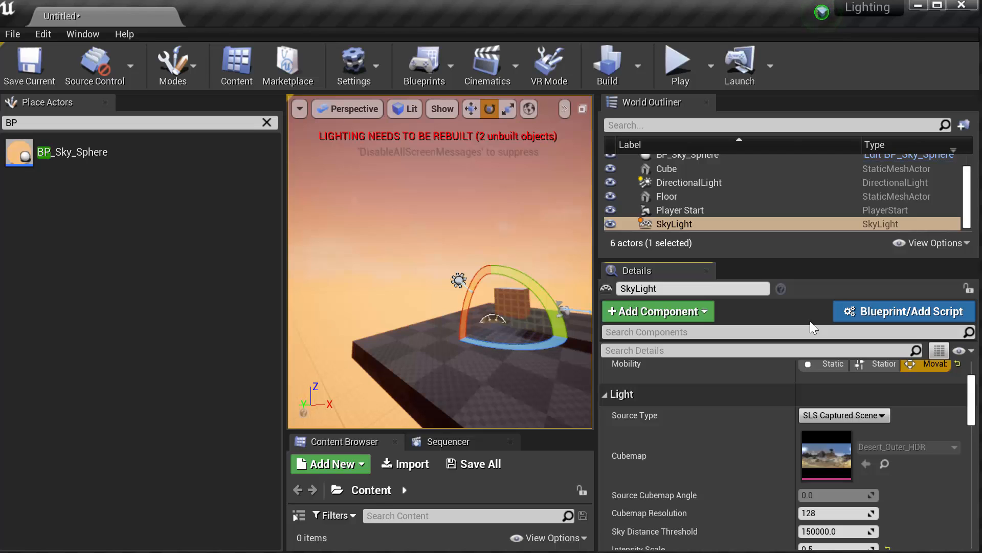
# - Review BP_Sky_Sphere's default and override settings and turn off its Colors Determined By Sun Position option
pyautogui.moveTo(966, 207); pyautogui.dragTo(966, 194)
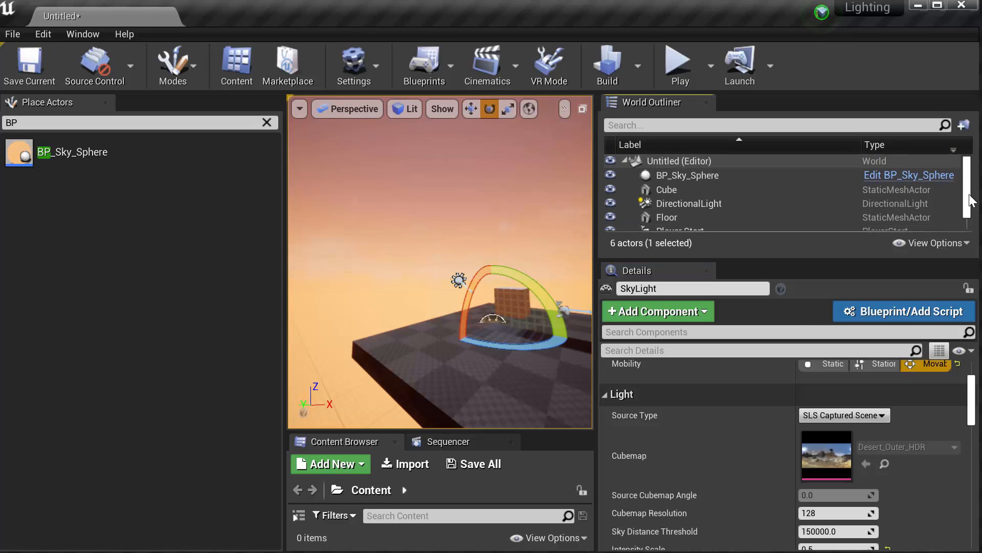
pyautogui.click(707, 177)
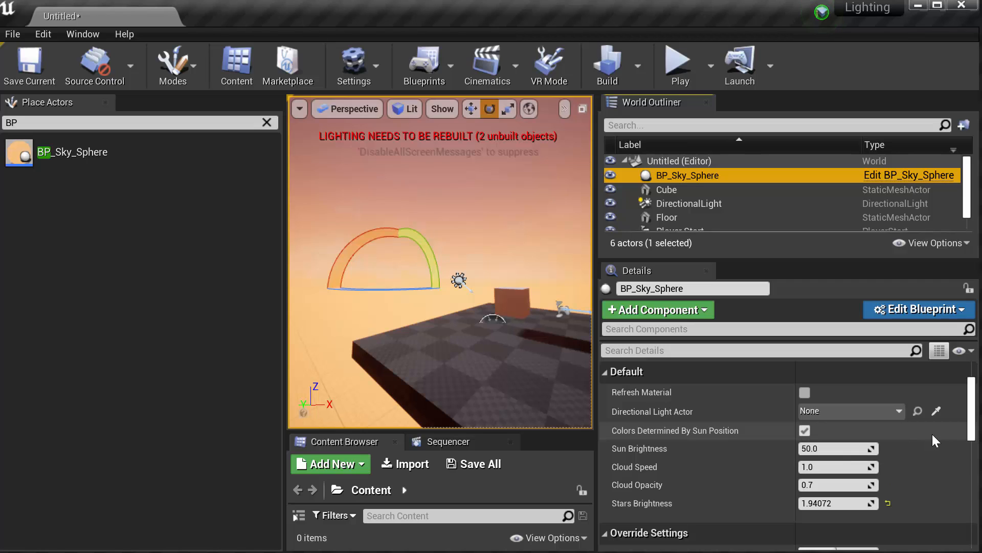
pyautogui.scroll(-1, 976, 414)
pyautogui.scroll(-5, 975, 414)
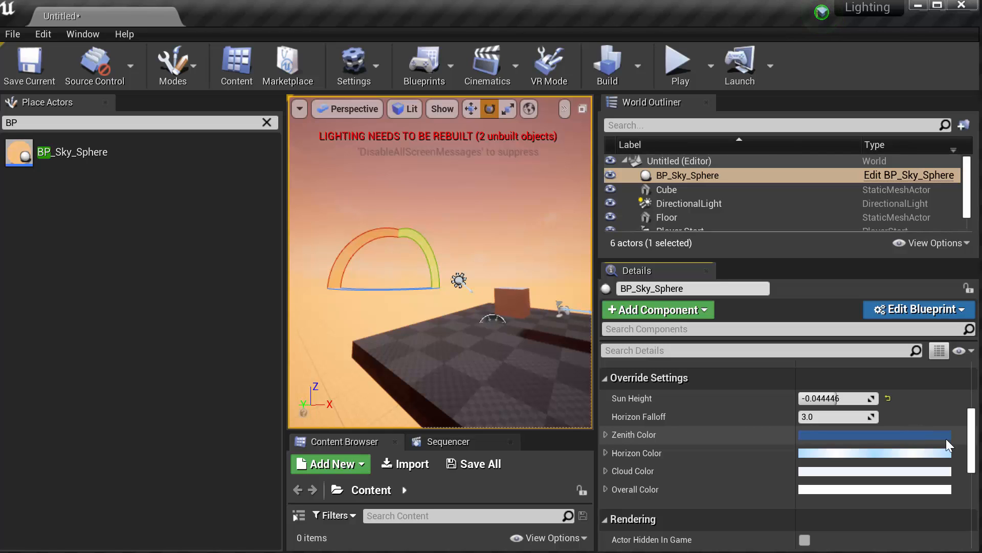
pyautogui.moveTo(972, 456); pyautogui.dragTo(972, 429)
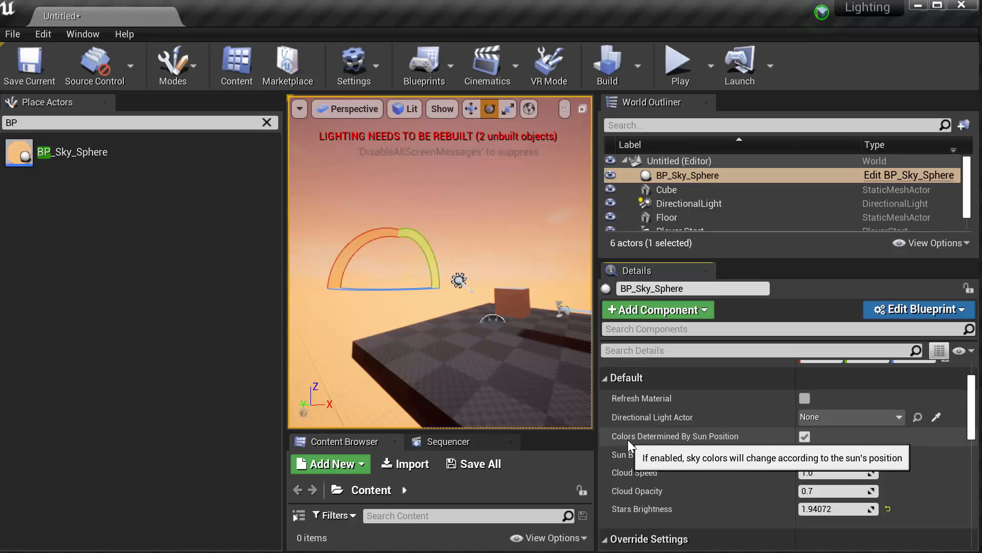
pyautogui.click(805, 438)
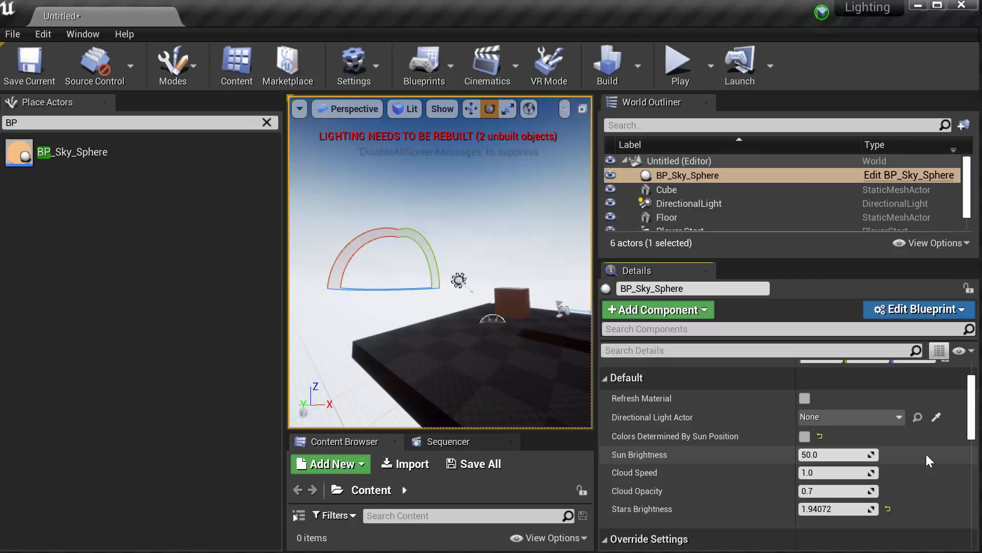
# - Lower BP_Sky_Sphere's Sun Height override to -1.0 and look up at the stars in the sky
pyautogui.scroll(-1, 972, 423)
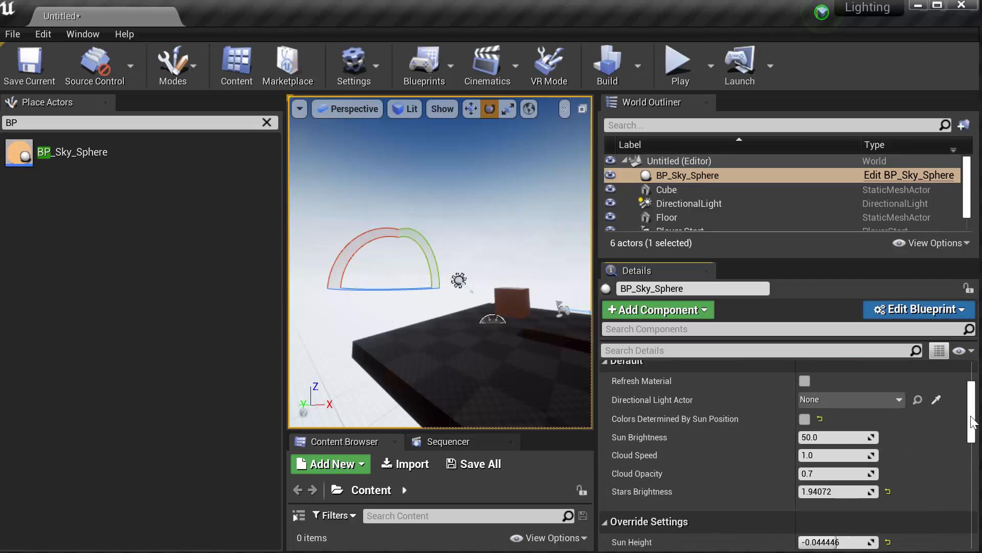
pyautogui.moveTo(972, 422); pyautogui.dragTo(975, 442)
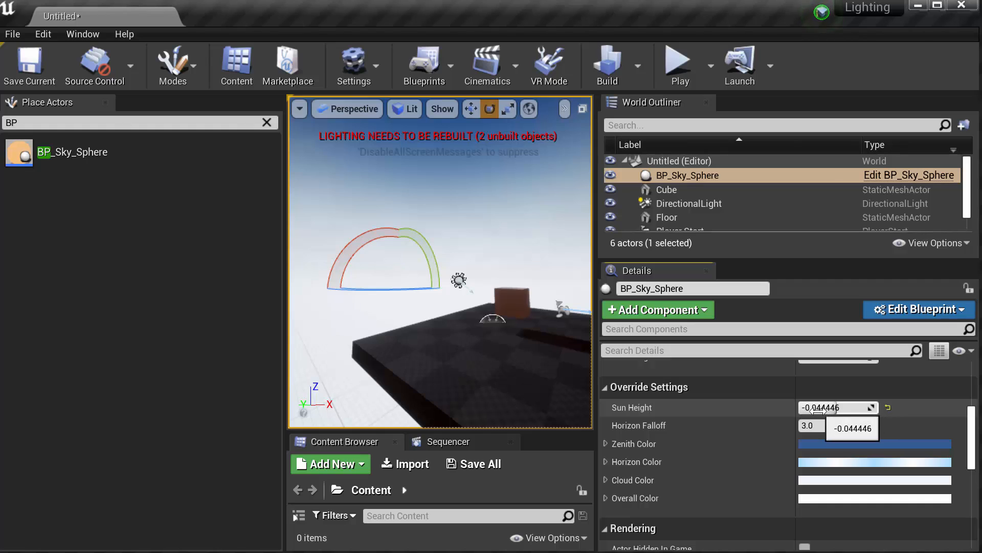
pyautogui.moveTo(818, 409); pyautogui.dragTo(798, 408)
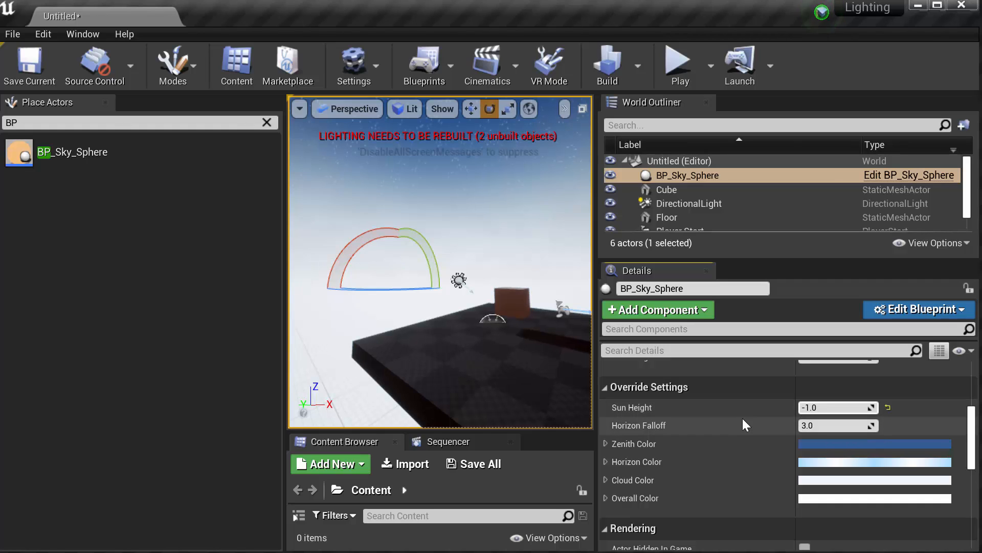
pyautogui.moveTo(545, 373); pyautogui.dragTo(440, 200, button='right')
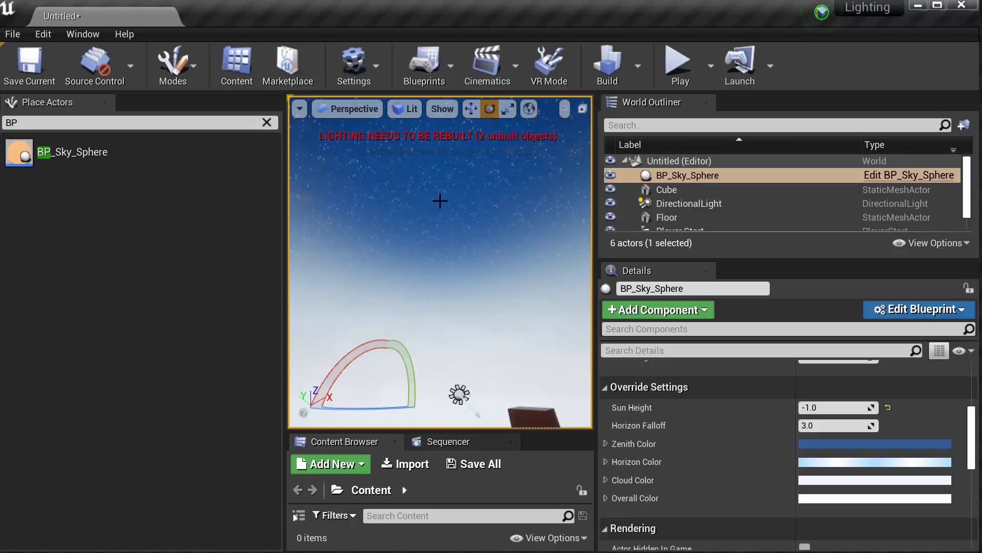
pyautogui.moveTo(430, 290); pyautogui.dragTo(440, 338, button='right')
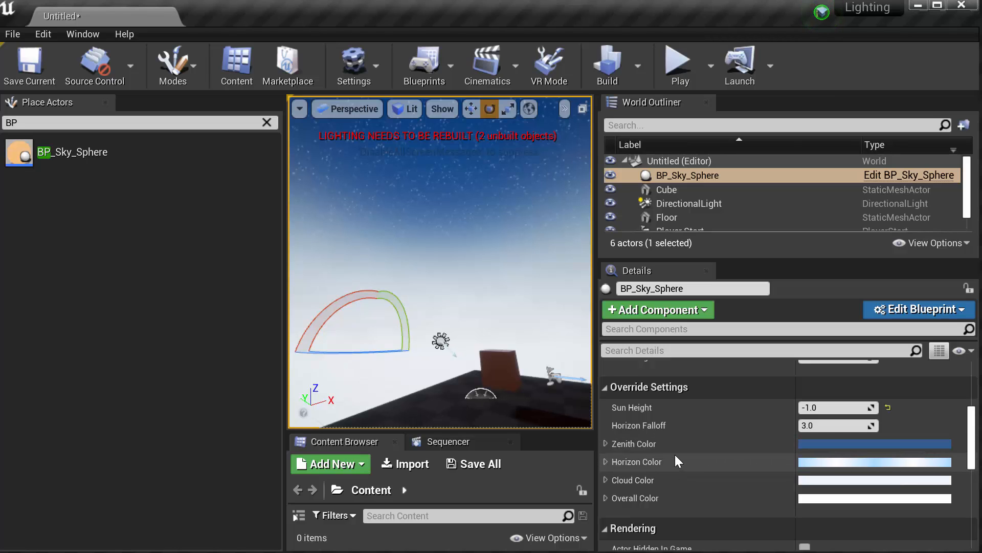
# - Change BP_Sky_Sphere's Zenith Color override to black by reducing its value to 0
pyautogui.moveTo(971, 446); pyautogui.dragTo(973, 415)
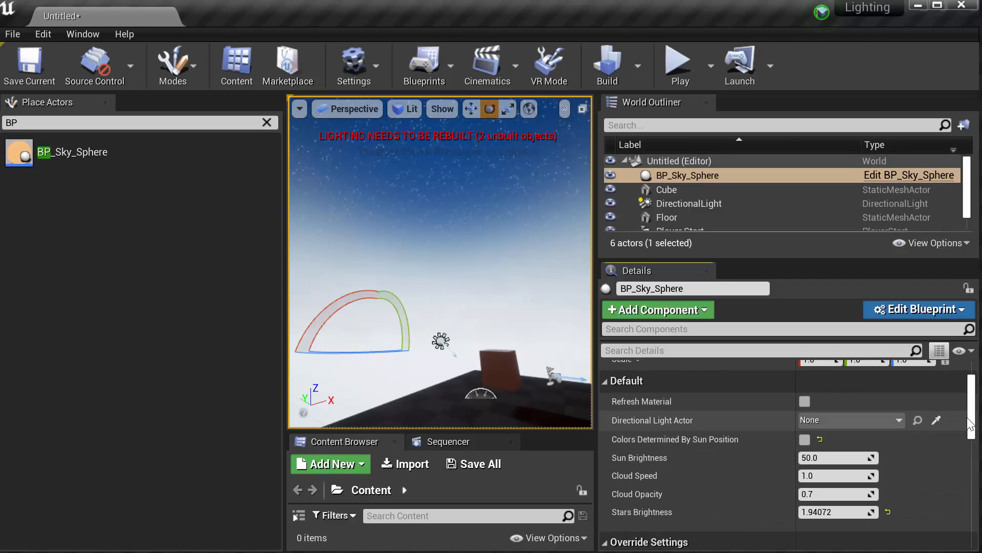
pyautogui.moveTo(968, 416); pyautogui.dragTo(973, 454)
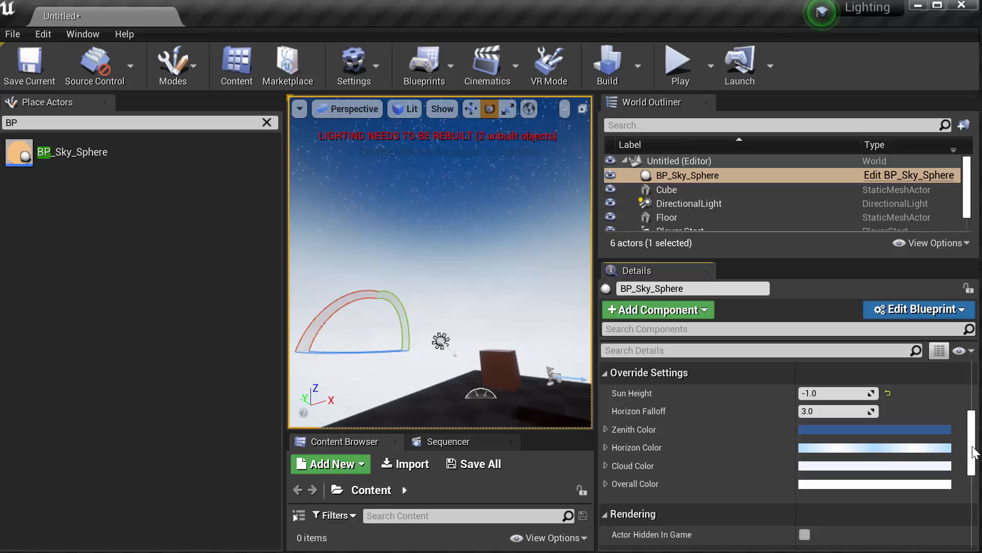
pyautogui.click(863, 430)
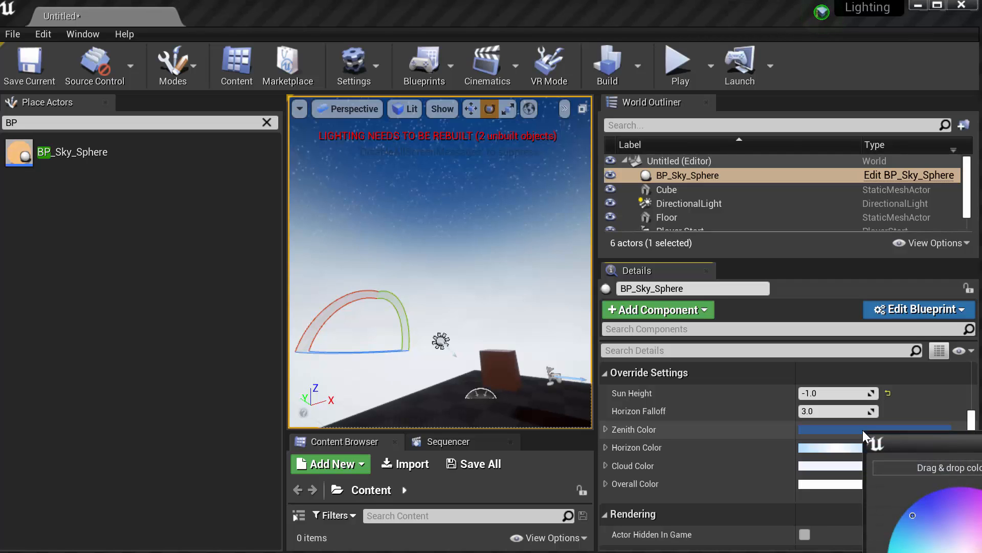
pyautogui.moveTo(981, 532); pyautogui.dragTo(981, 552)
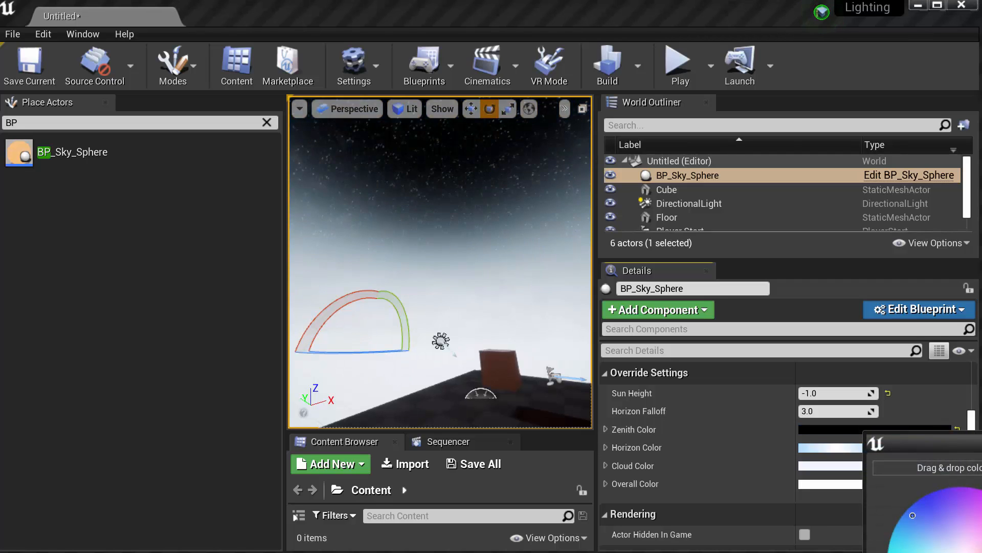
pyautogui.moveTo(561, 334); pyautogui.dragTo(565, 307, button='right')
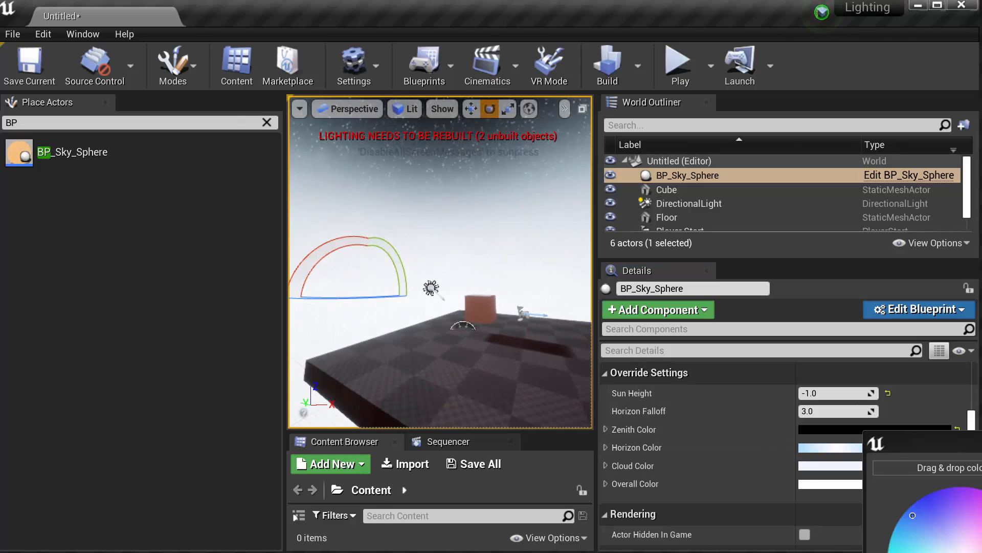
pyautogui.moveTo(921, 443); pyautogui.dragTo(401, 118)
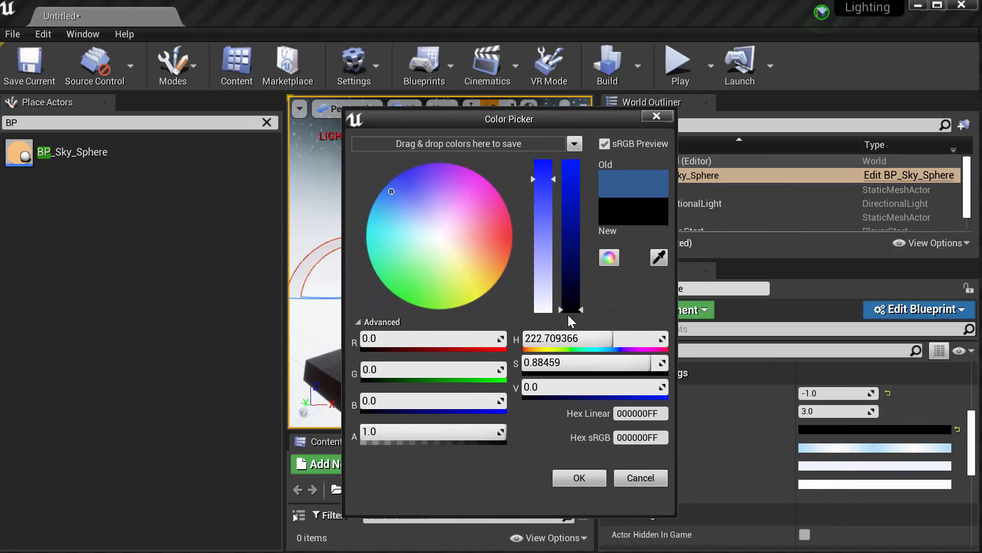
pyautogui.click(580, 477)
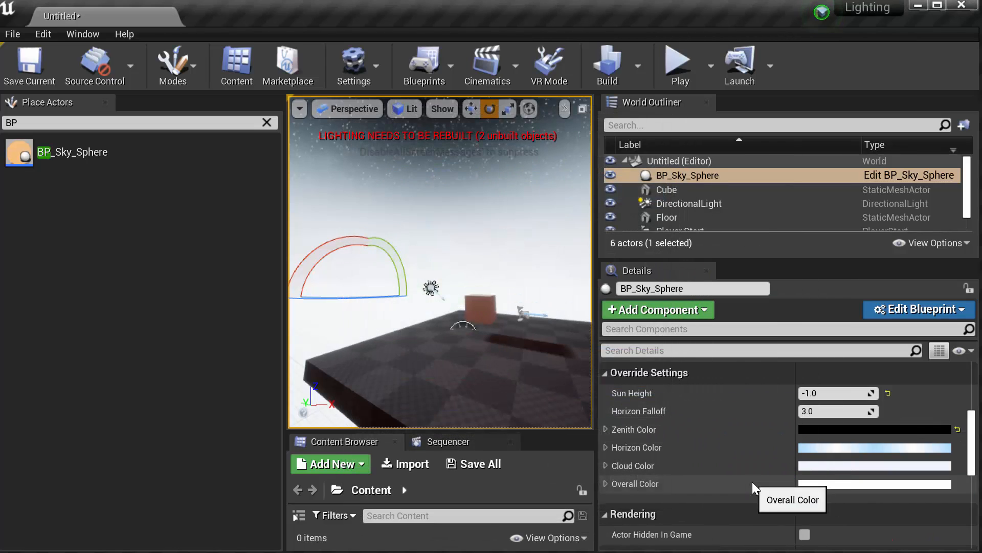
# - Darken BP_Sky_Sphere's Horizon Color override to a near-black blue-grey with a value of about 0.016
pyautogui.click(832, 447)
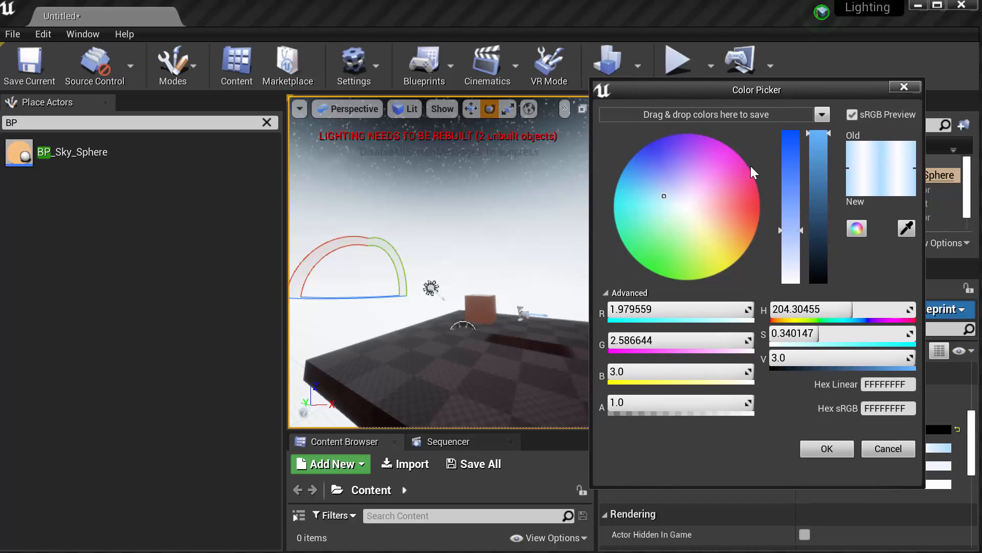
pyautogui.moveTo(818, 143); pyautogui.dragTo(826, 284)
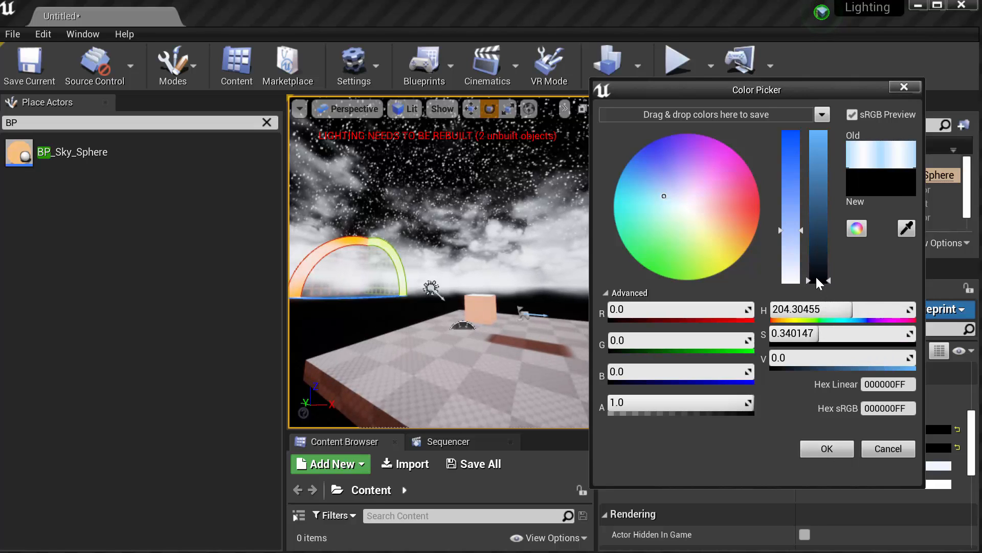
pyautogui.moveTo(817, 281); pyautogui.dragTo(816, 279)
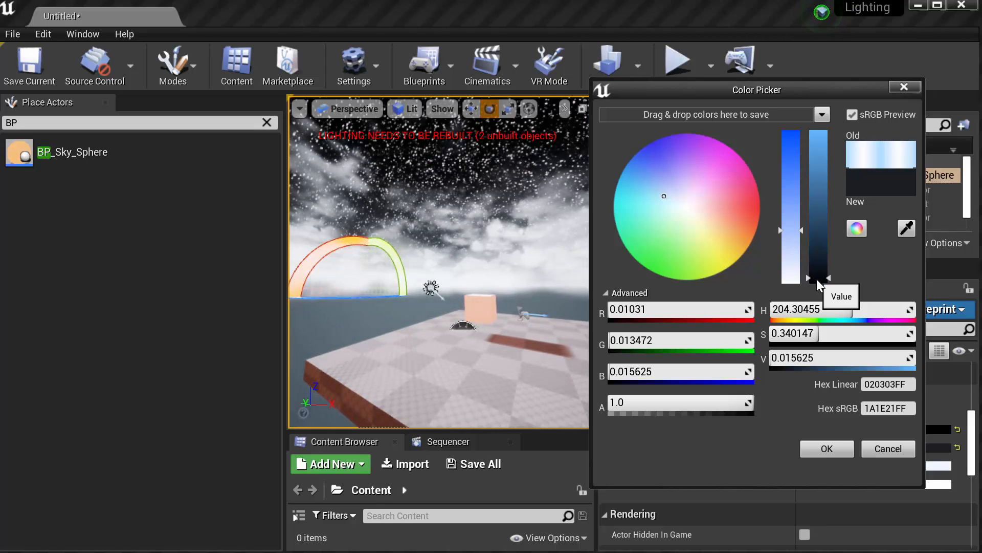
pyautogui.click(824, 448)
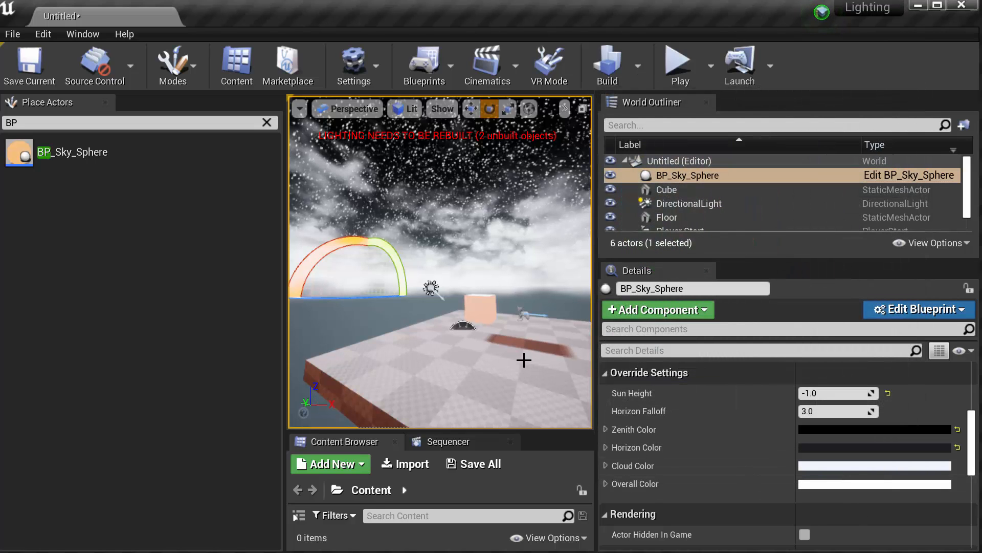
# - Reduce BP_Sky_Sphere's Cloud Opacity to about 0.18 while viewing the night sky
pyautogui.moveTo(524, 359); pyautogui.dragTo(437, 336, button='right')
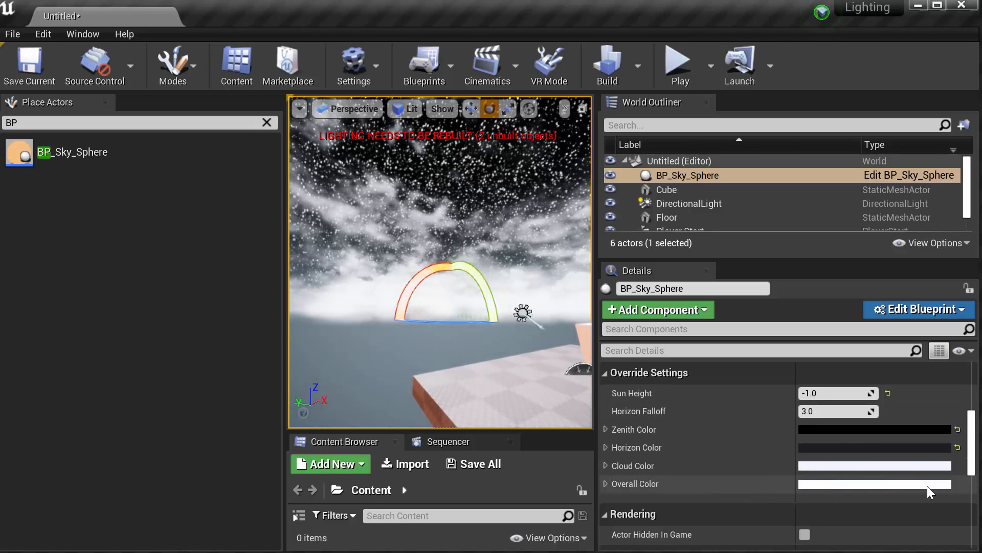
pyautogui.moveTo(971, 469); pyautogui.dragTo(971, 444)
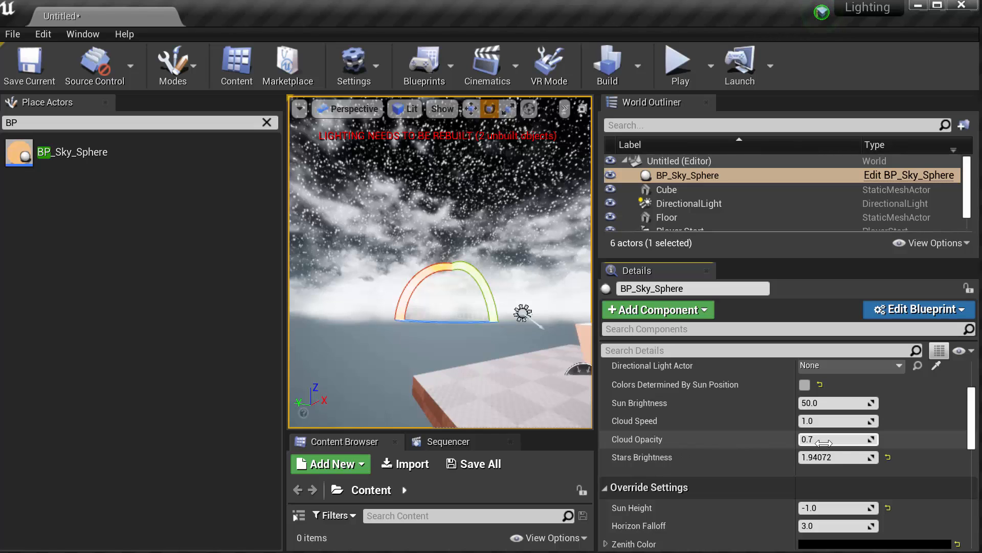
pyautogui.moveTo(823, 442); pyautogui.dragTo(722, 442)
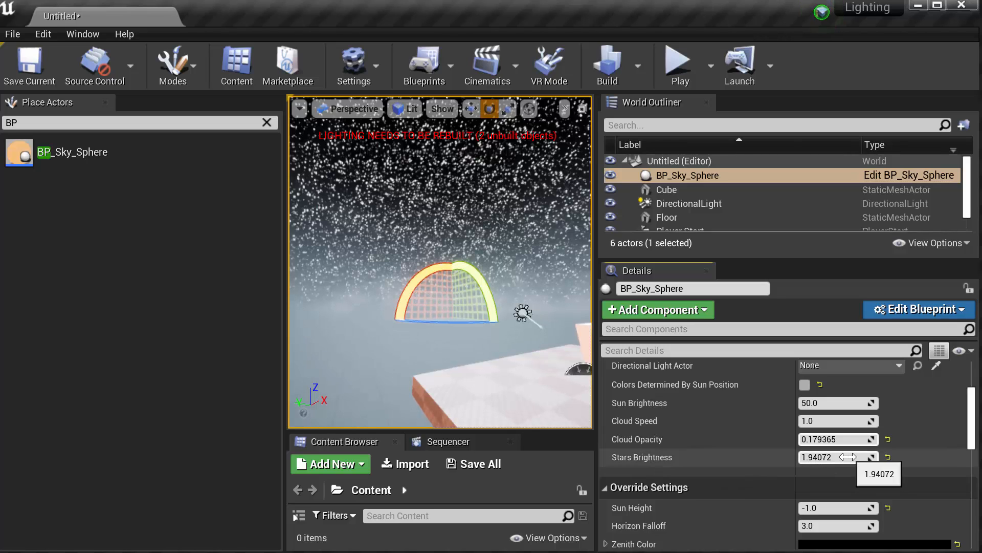
# - Reduce BP_Sky_Sphere's Stars Brightness to about 0.26 and view the night sky over the floor and cube
pyautogui.moveTo(834, 457); pyautogui.dragTo(773, 456)
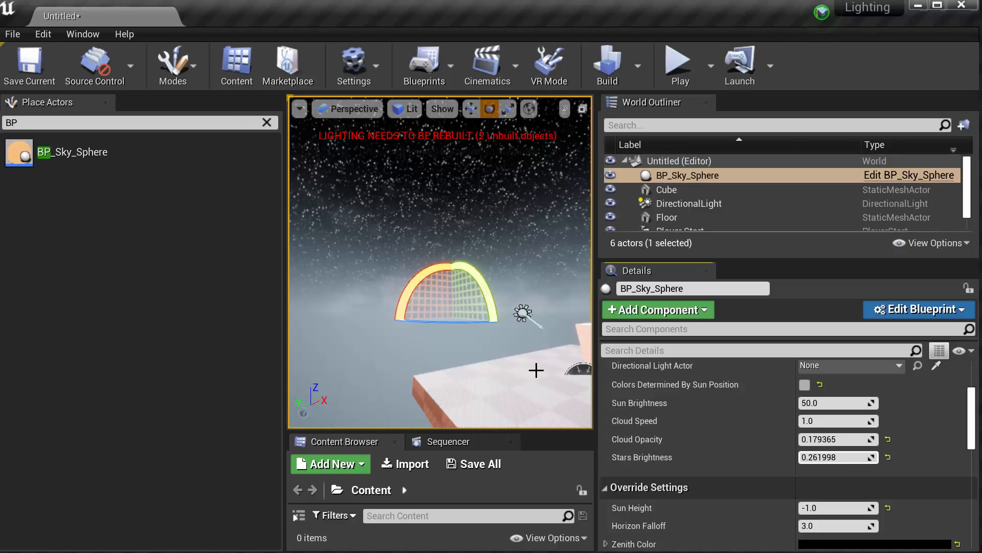
pyautogui.moveTo(536, 370)
pyautogui.mouseDown(button='right')
pyautogui.moveTo(533, 307)
pyautogui.moveTo(533, 371)
pyautogui.mouseUp(button='right')
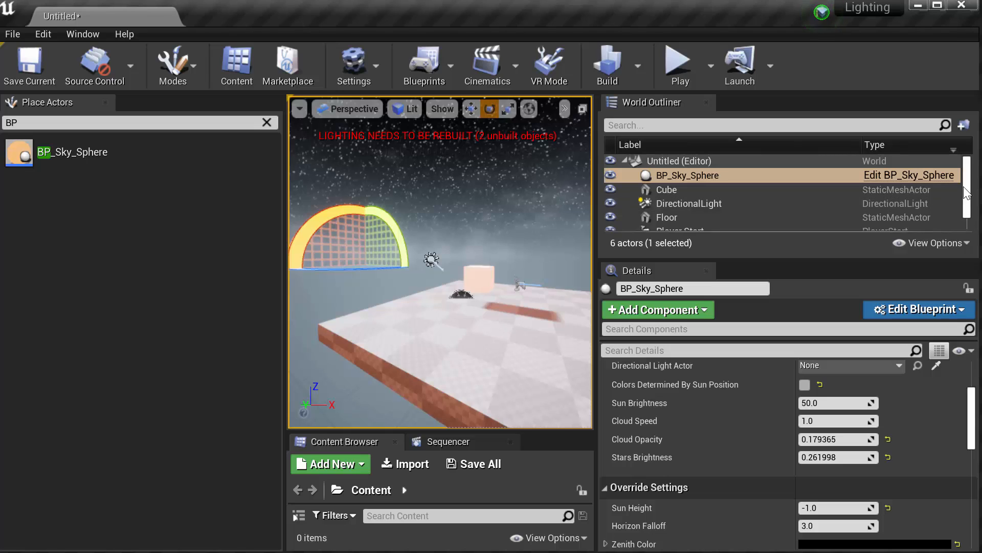
# - Switch the SkyLight's mobility to Stationary and back to Movable to refresh its captured lighting for the night sky
pyautogui.moveTo(969, 194); pyautogui.dragTo(972, 218)
pyautogui.click(697, 223)
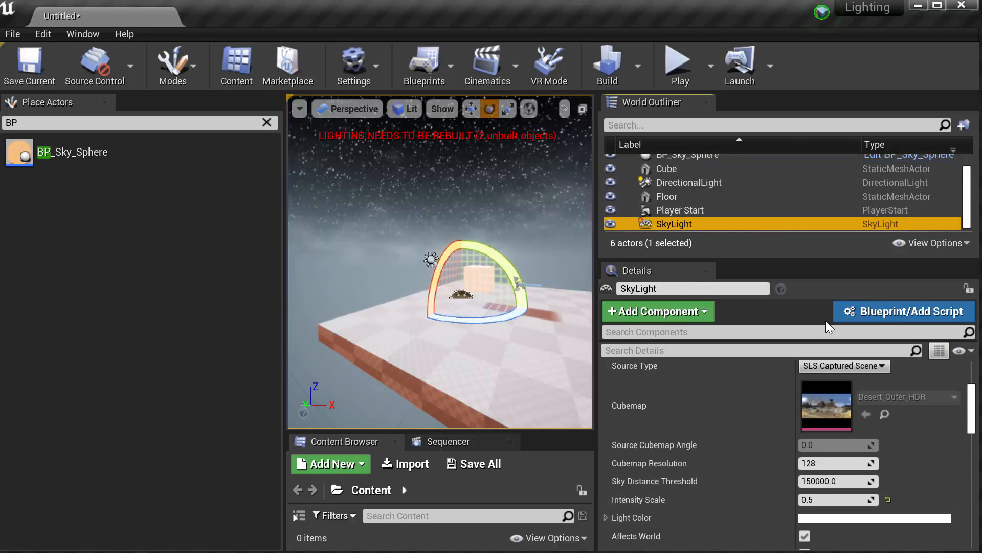
pyautogui.moveTo(972, 414); pyautogui.dragTo(972, 394)
pyautogui.click(876, 445)
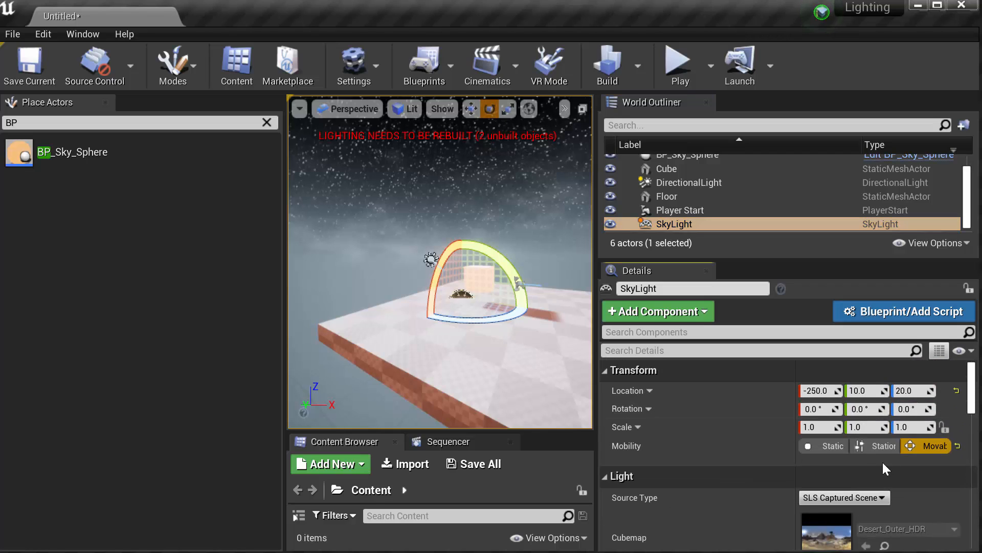
pyautogui.click(929, 445)
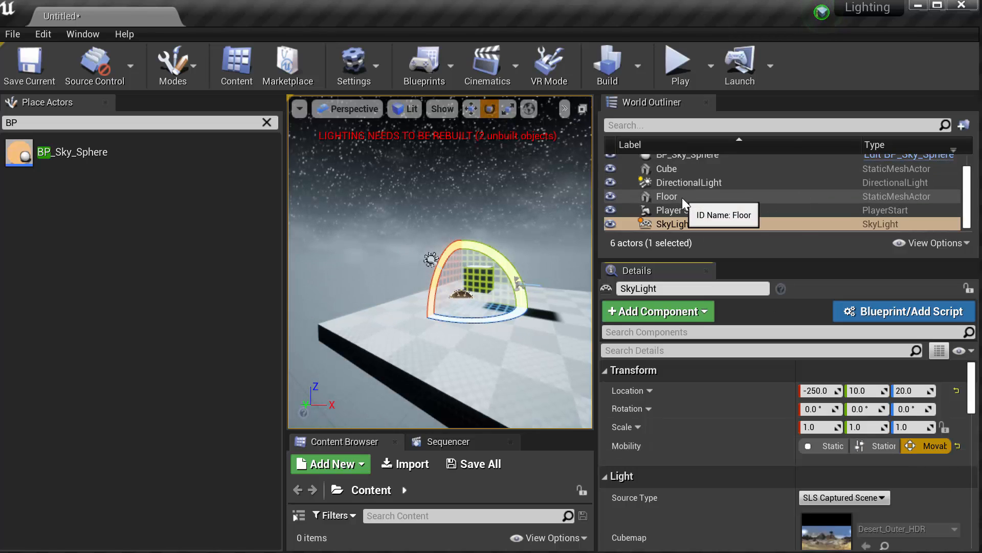
# - Select the Player Start actor and examine the night lighting on the cube and floor up close
pyautogui.click(696, 208)
pyautogui.moveTo(510, 335); pyautogui.dragTo(484, 335, button='right')
pyautogui.press('w')
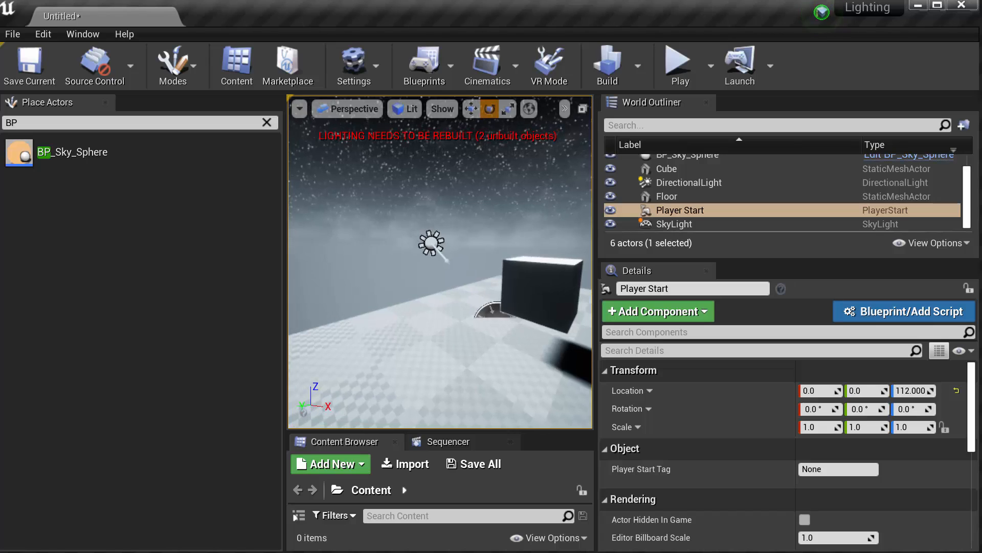